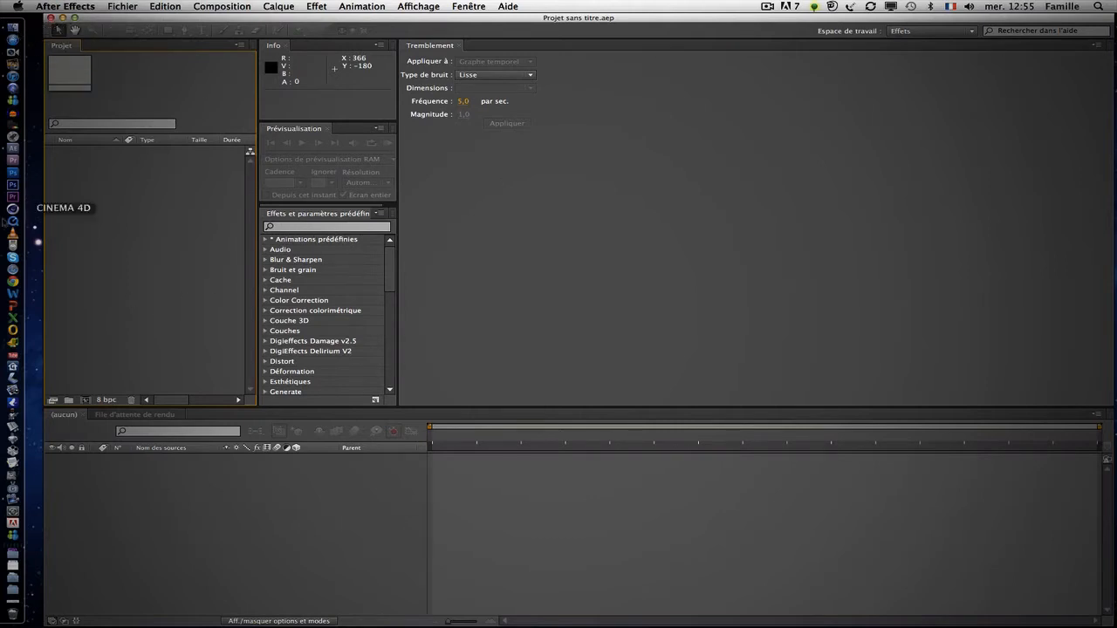
Step: Create a new 1280 x 720 composition with the HDV/HDTV 720 29,97 preset and a duration of 0;10;00;00
left_click(14, 27)
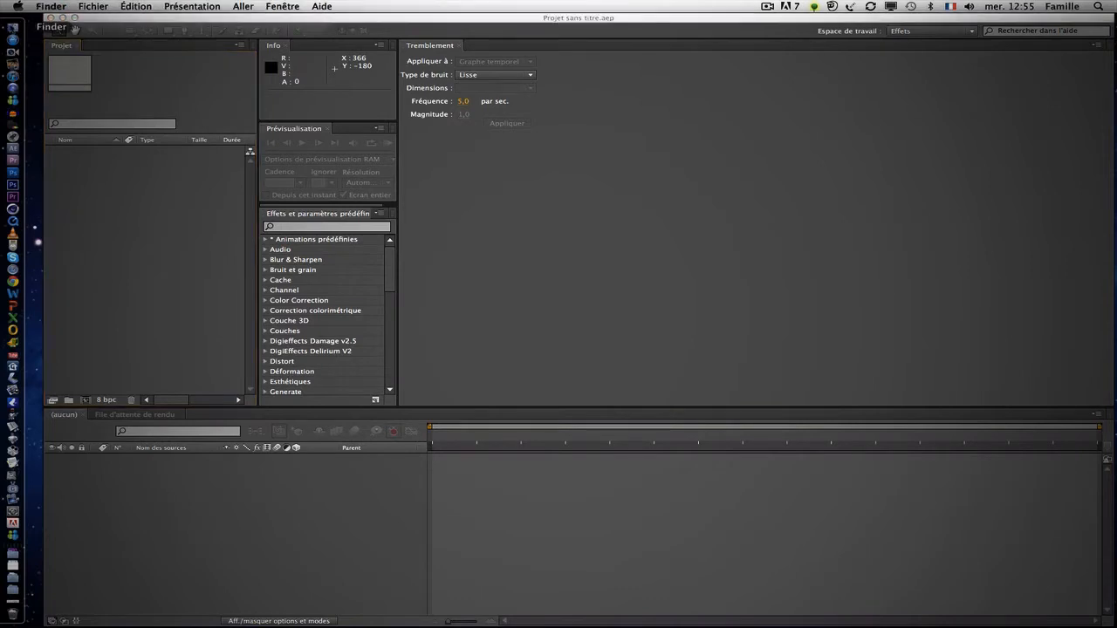
left_click(175, 218)
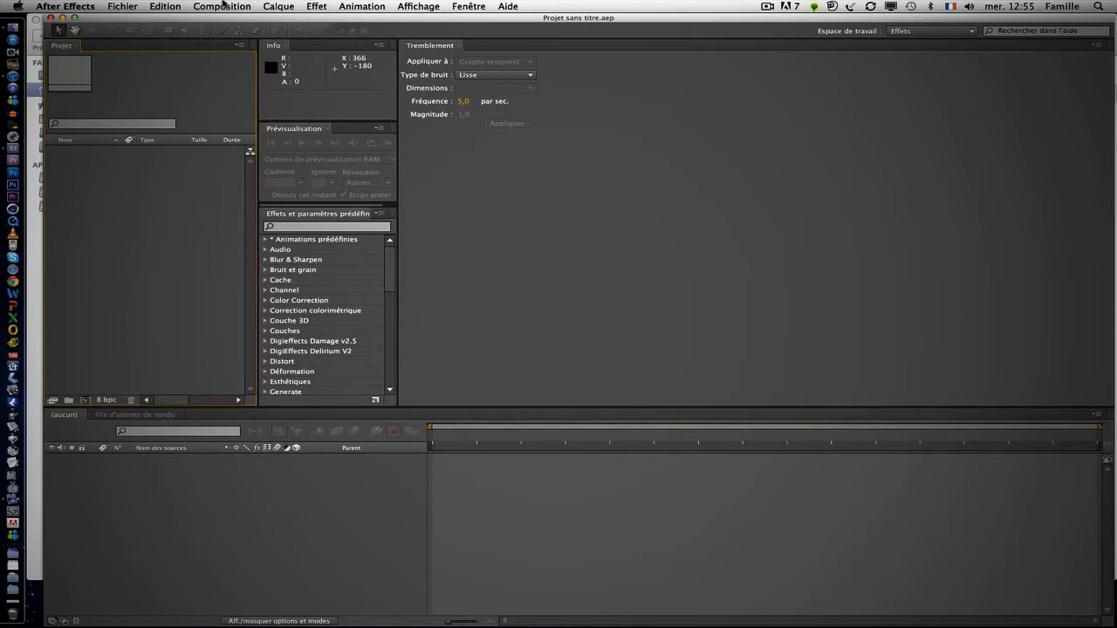
left_click(223, 6)
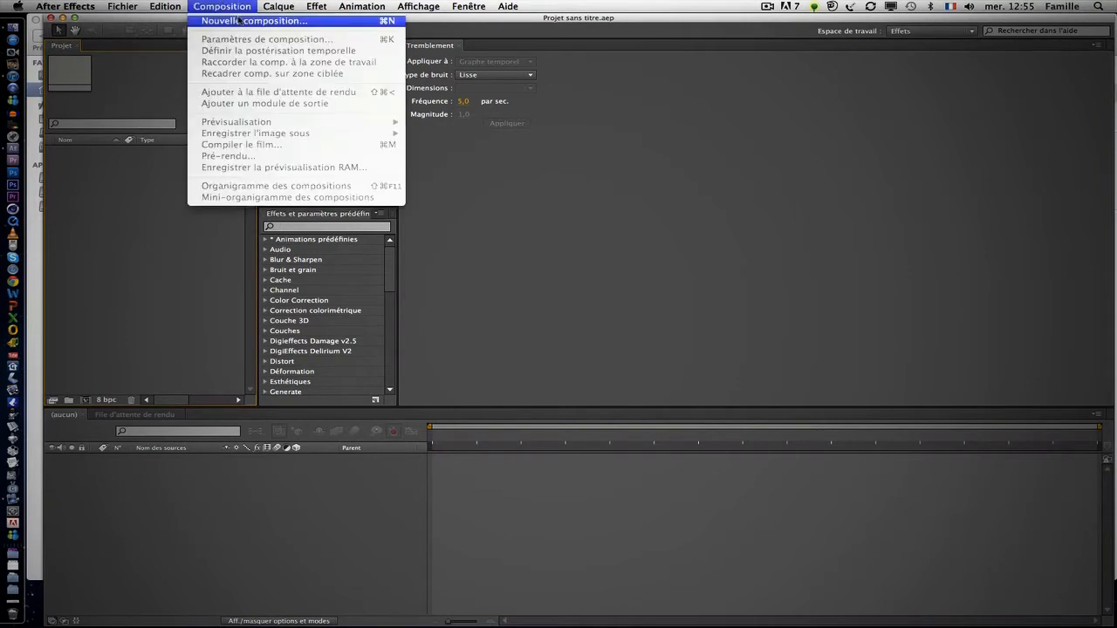
left_click(239, 19)
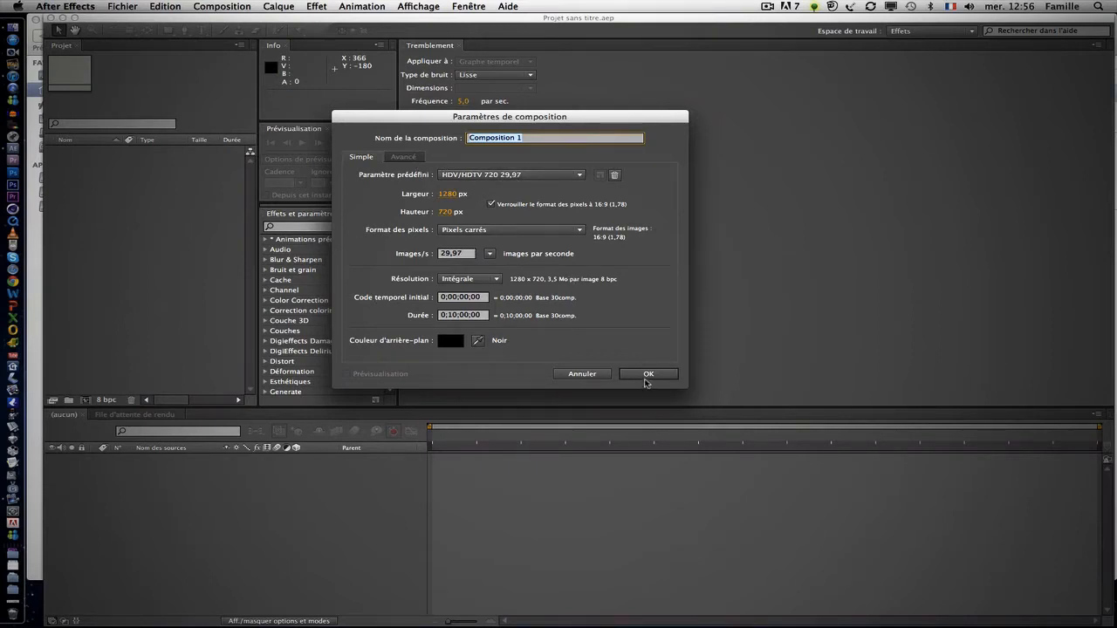
left_click(453, 319)
left_click(658, 375)
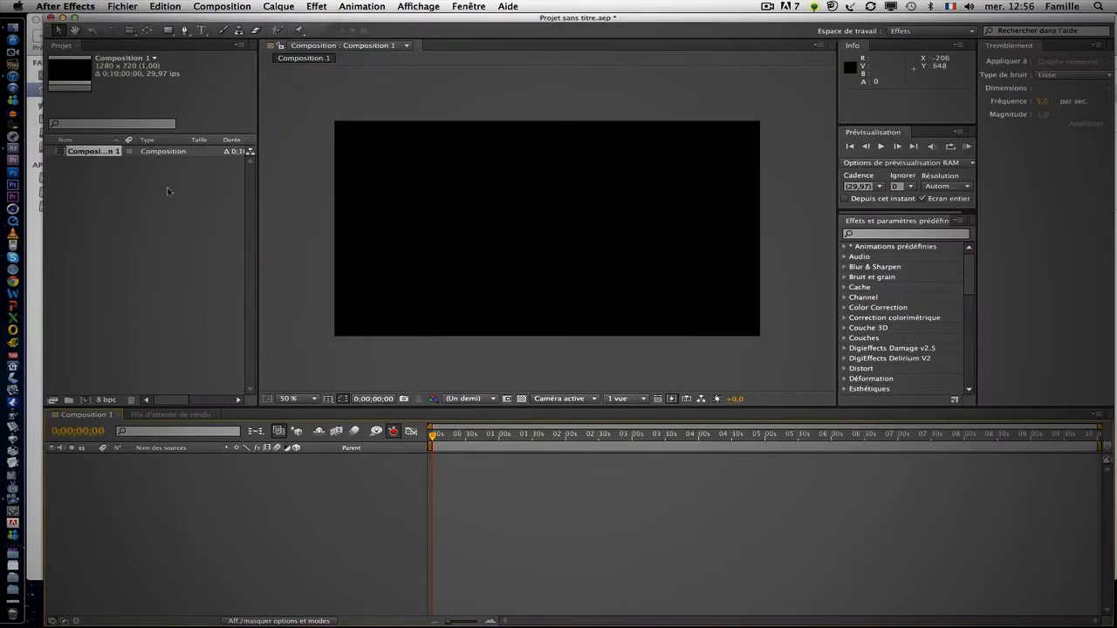
Step: Import 120712-1256.avi from the Avermedia_C281 drive and place it in the composition
left_click(99, 181)
double_click(99, 181)
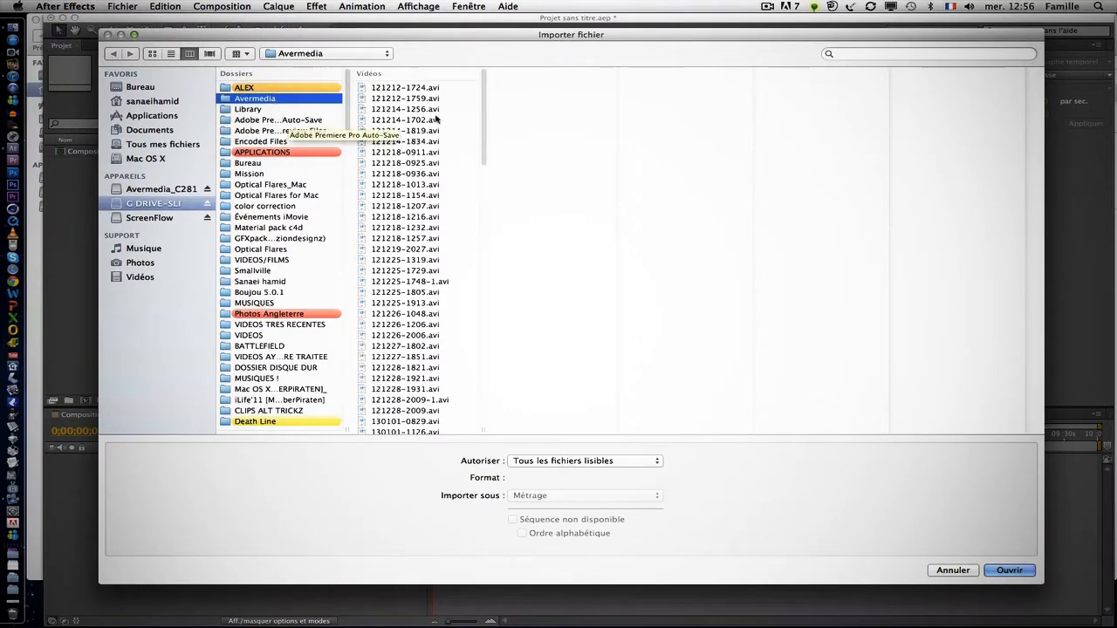
left_click(161, 188)
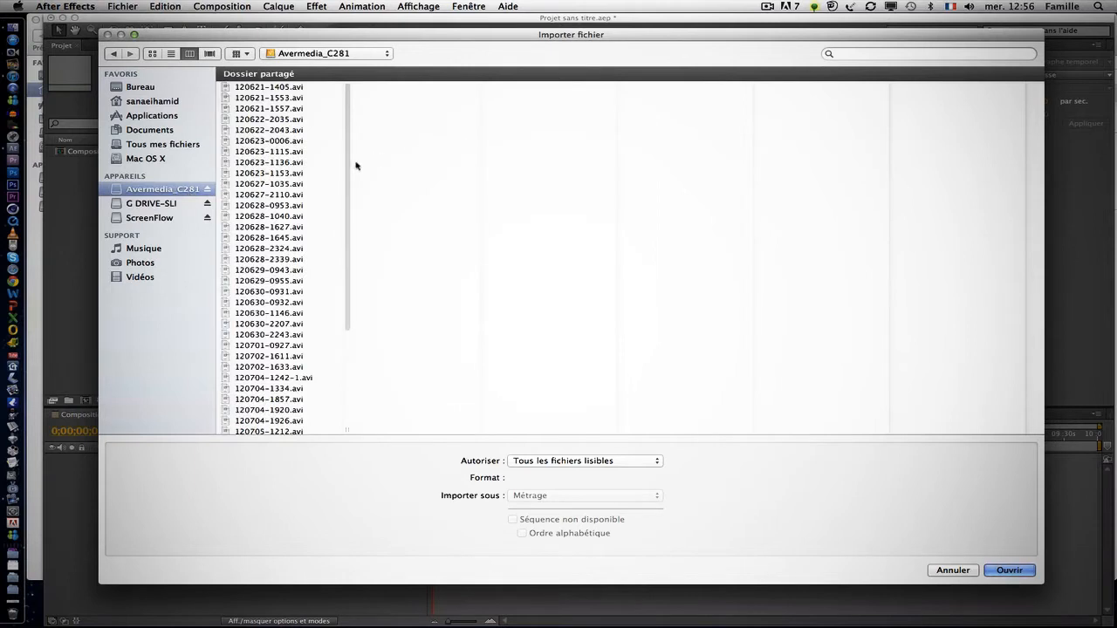
left_click_drag(346, 169, 358, 297)
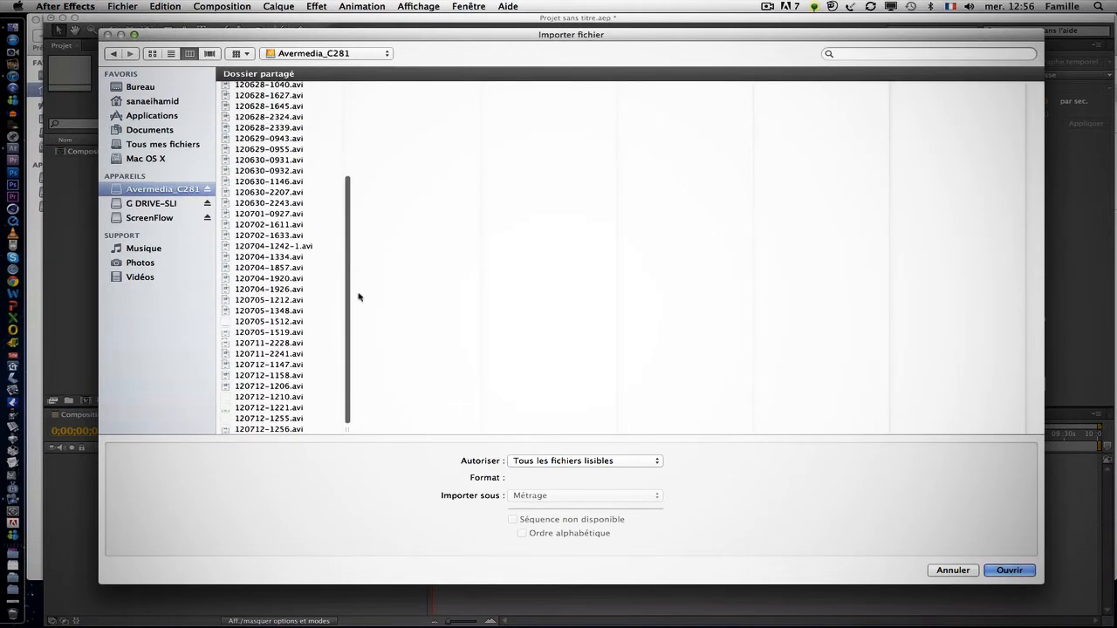
left_click(307, 429)
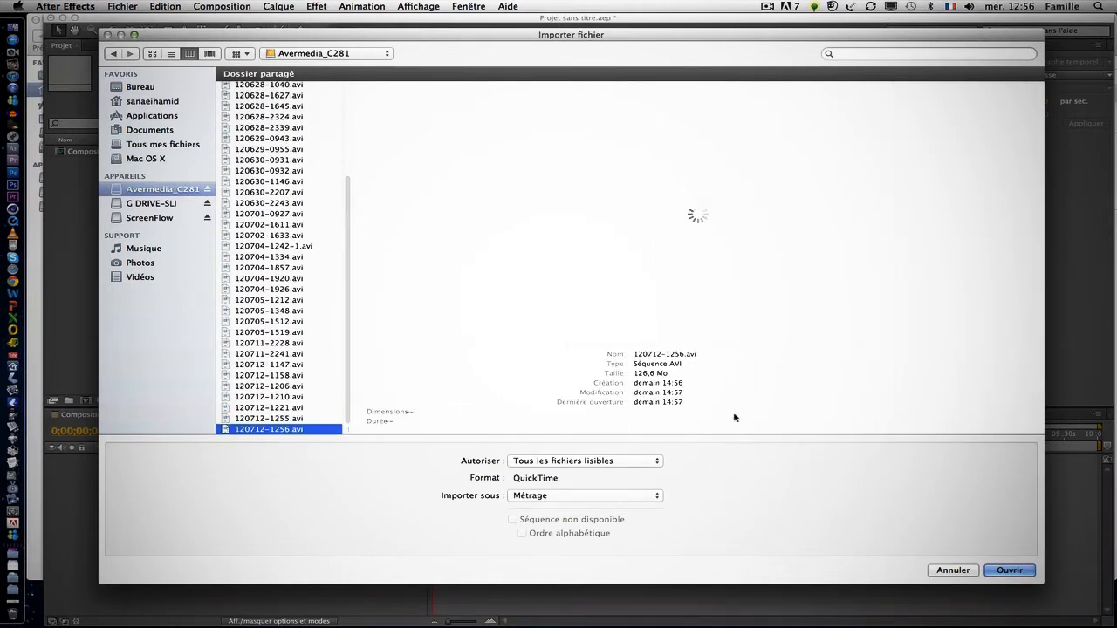
left_click(1008, 570)
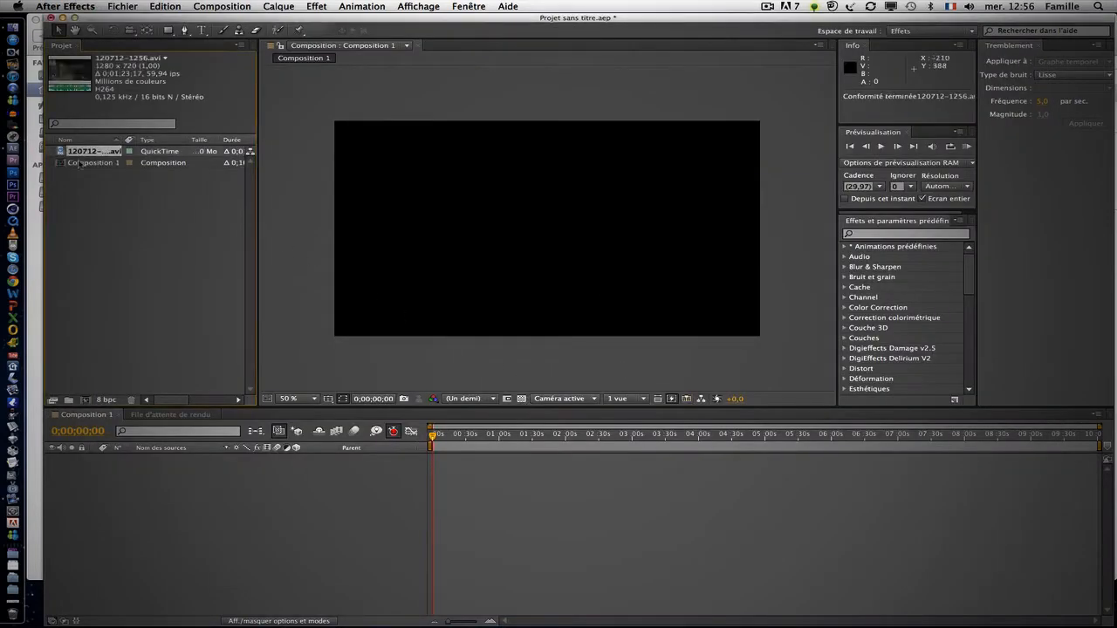
left_click_drag(61, 153, 354, 275)
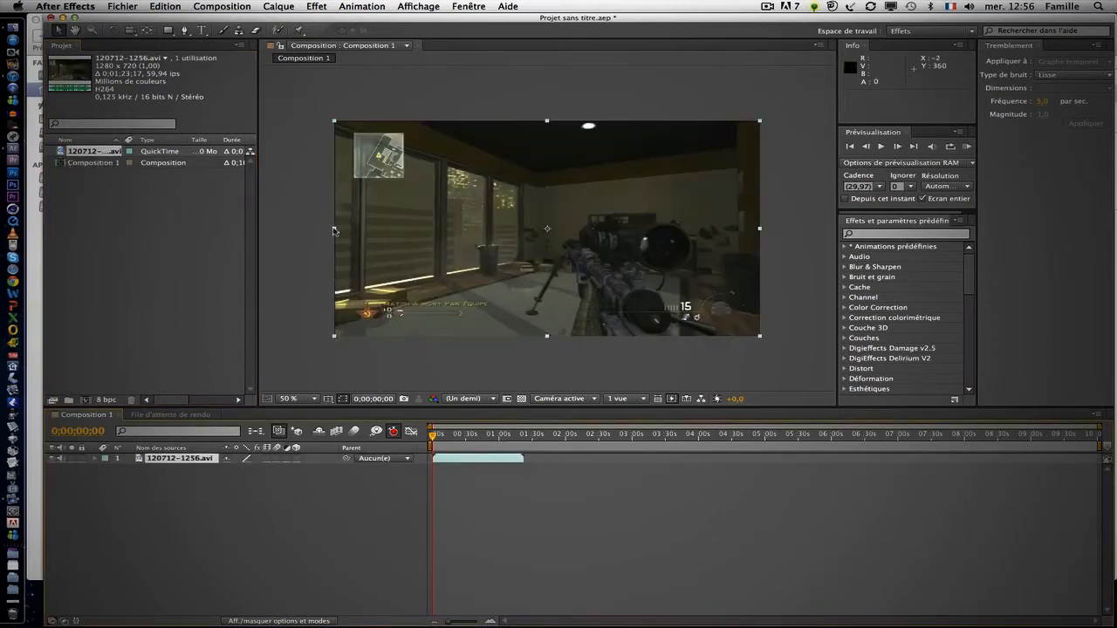
Step: Adjust the clip's width in the composition to a horizontal scale of about 100.3%
left_click_drag(334, 230, 334, 232)
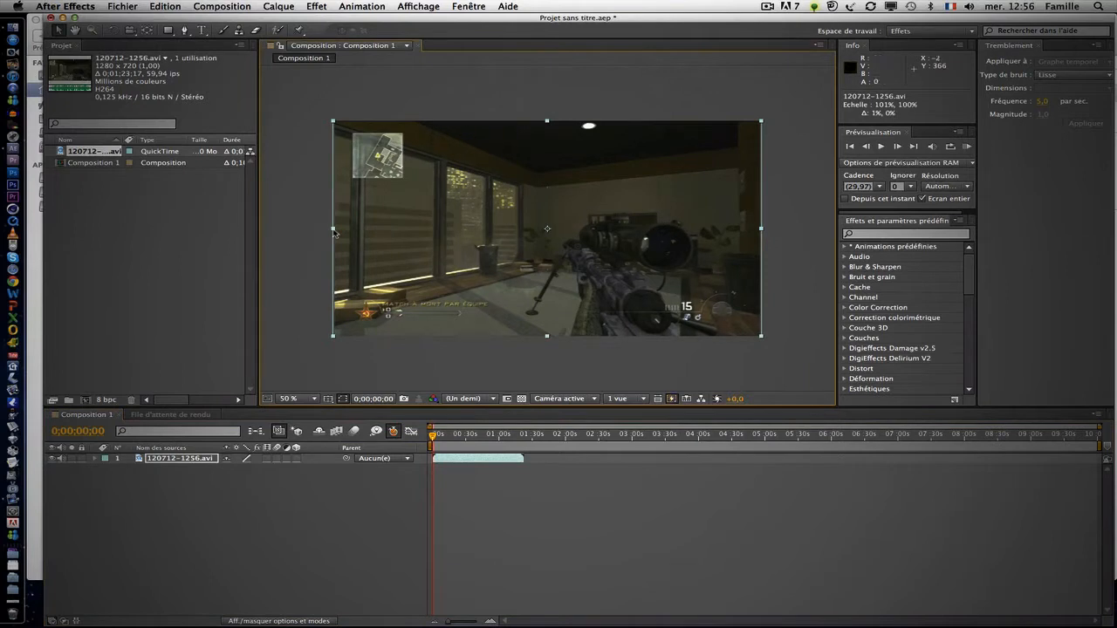
left_click(275, 255)
left_click(334, 265)
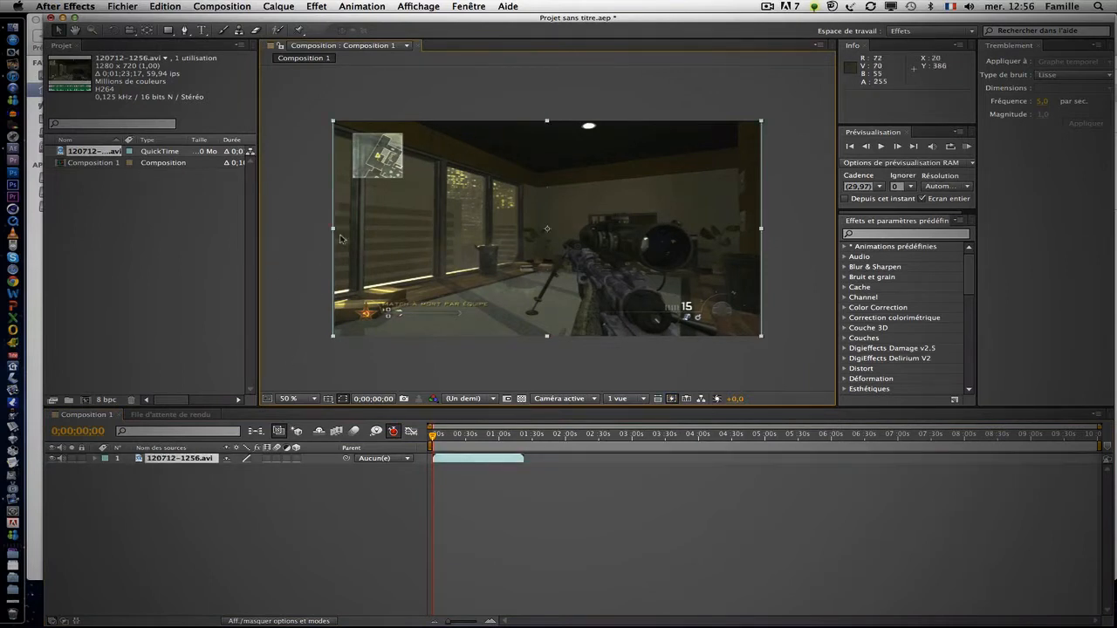
left_click_drag(334, 230, 335, 232)
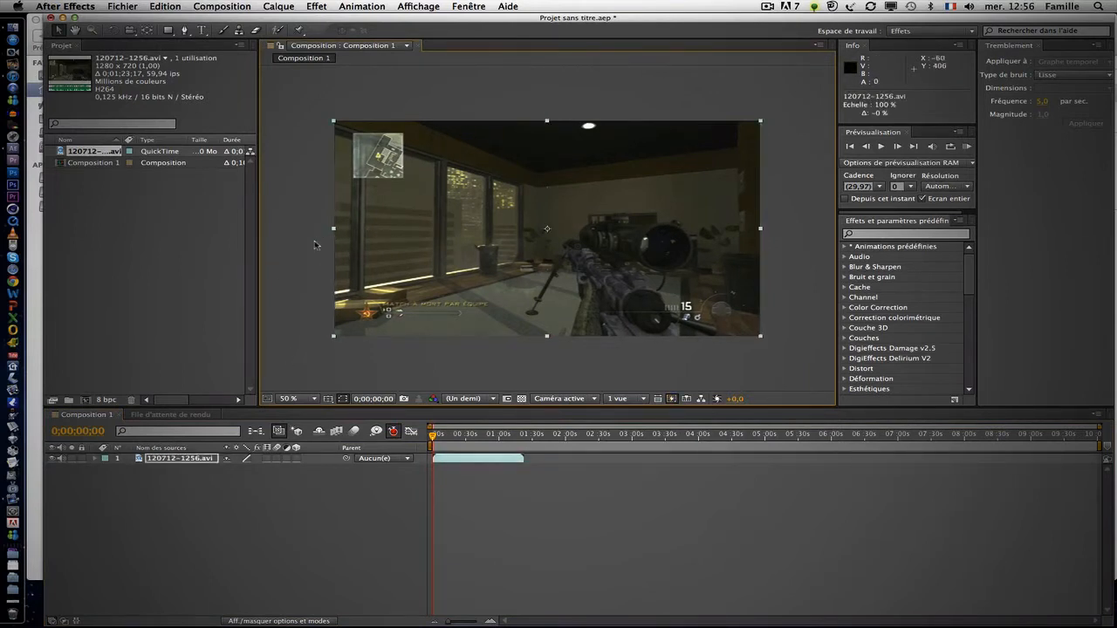
left_click(317, 248)
Step: Reveal the clip layer's transform properties in the timeline, keeping the composition view open
left_click(197, 464)
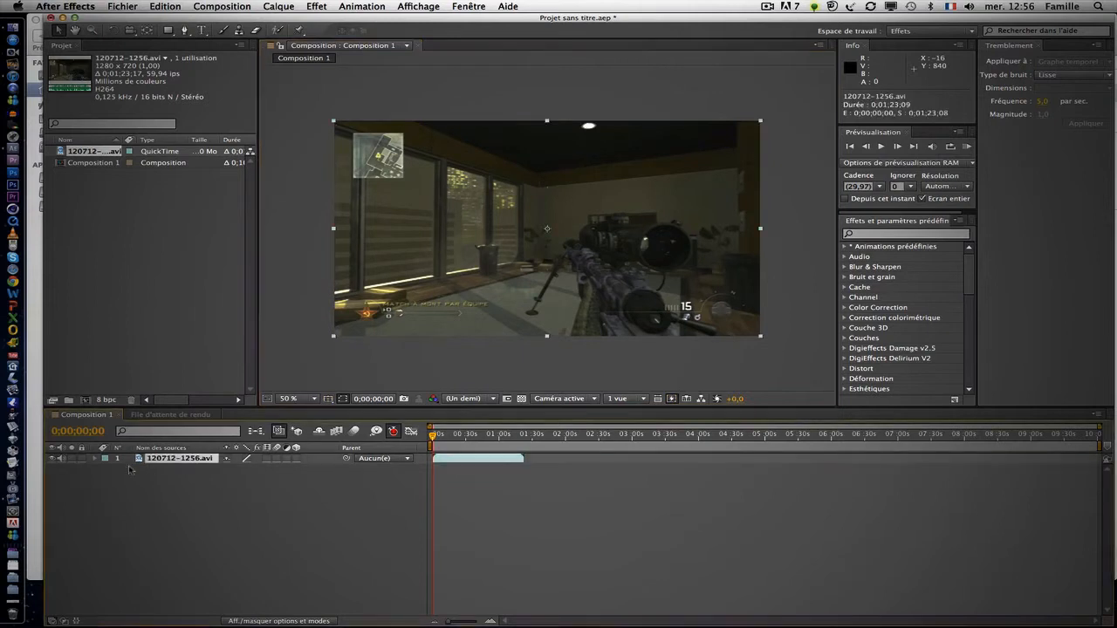
left_click(95, 459)
left_click(106, 469)
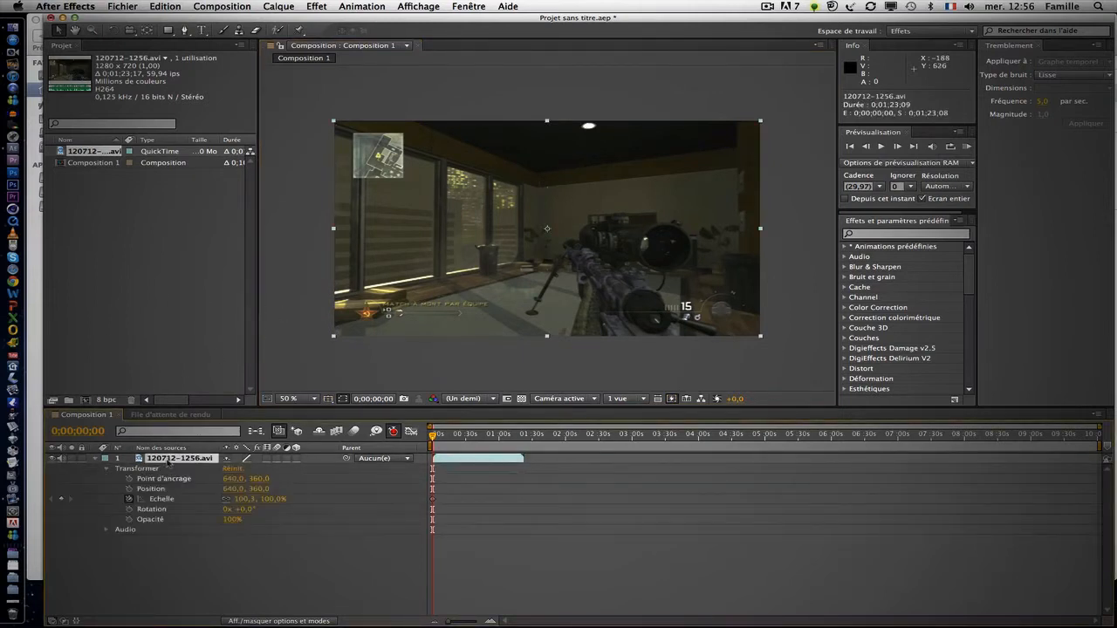
double_click(167, 462)
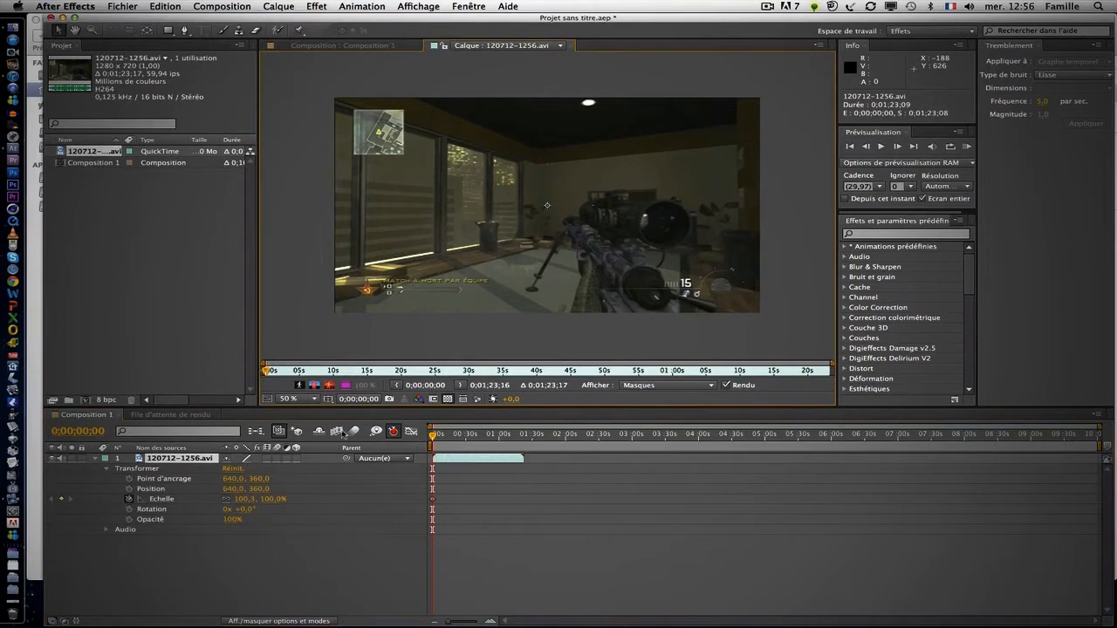
left_click(572, 46)
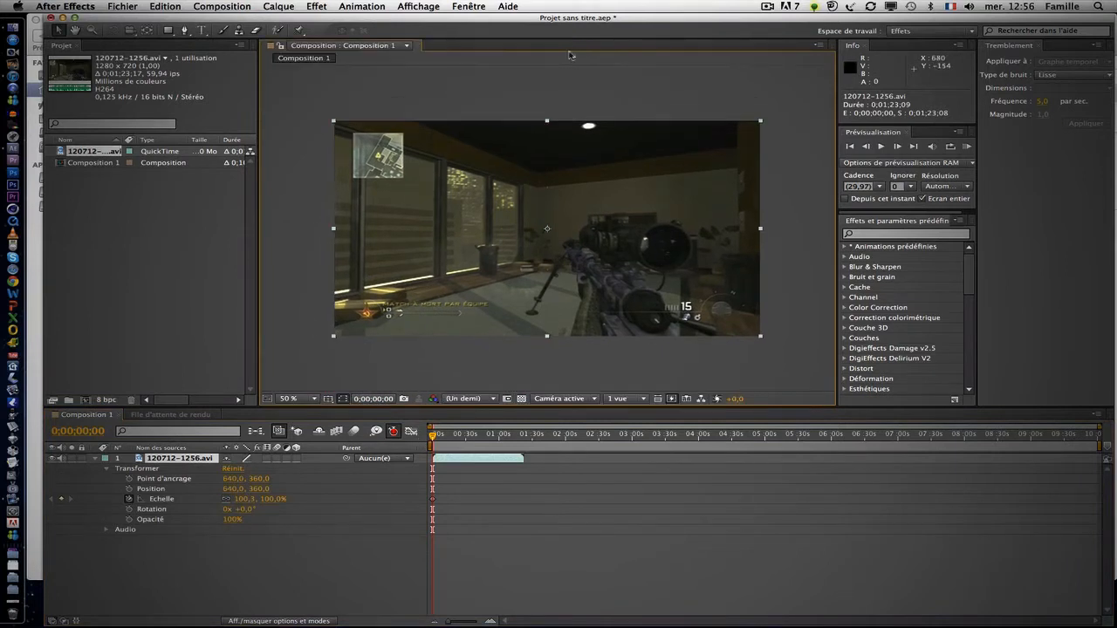
Step: Enable frame blending for the composition and set the clip layer's interpolation to Déplacement des pixels
left_click(337, 434)
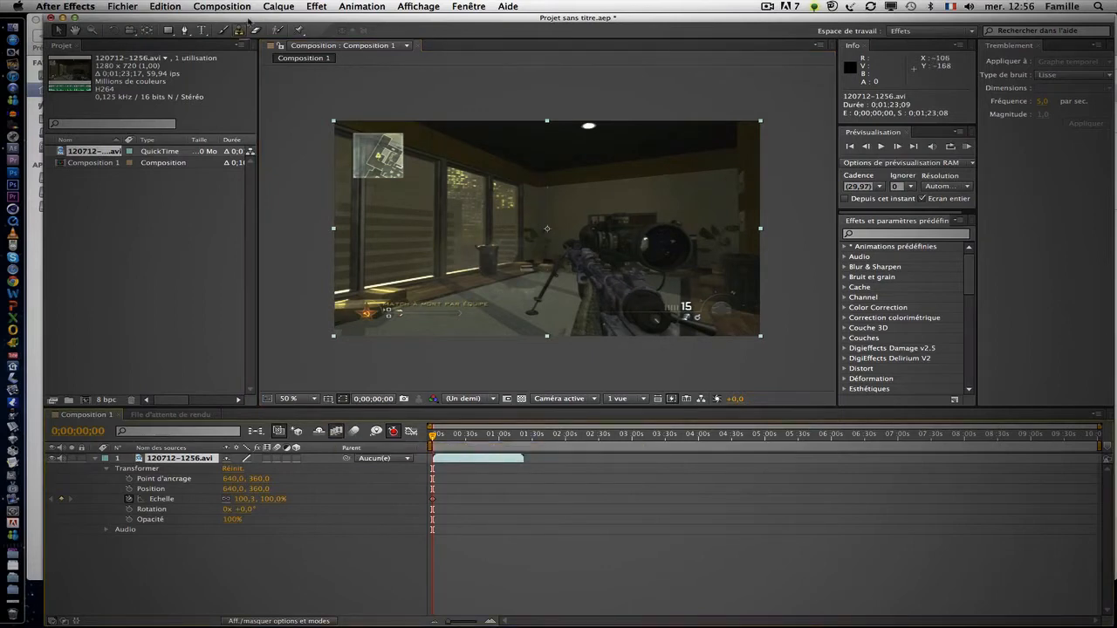
left_click(316, 6)
mouse_move(279, 7)
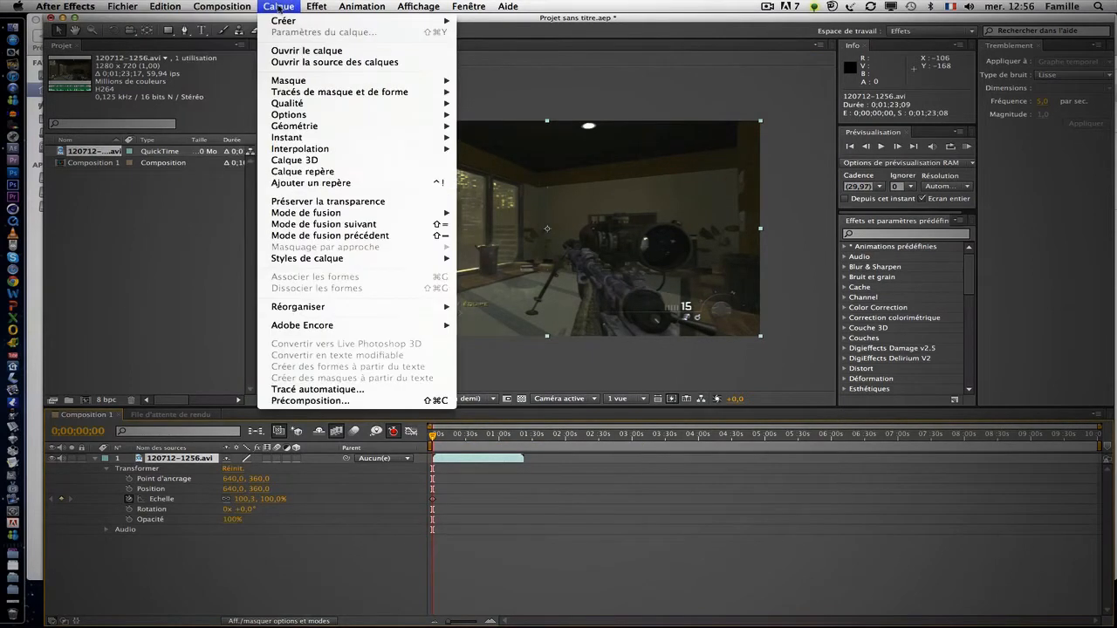
mouse_move(321, 151)
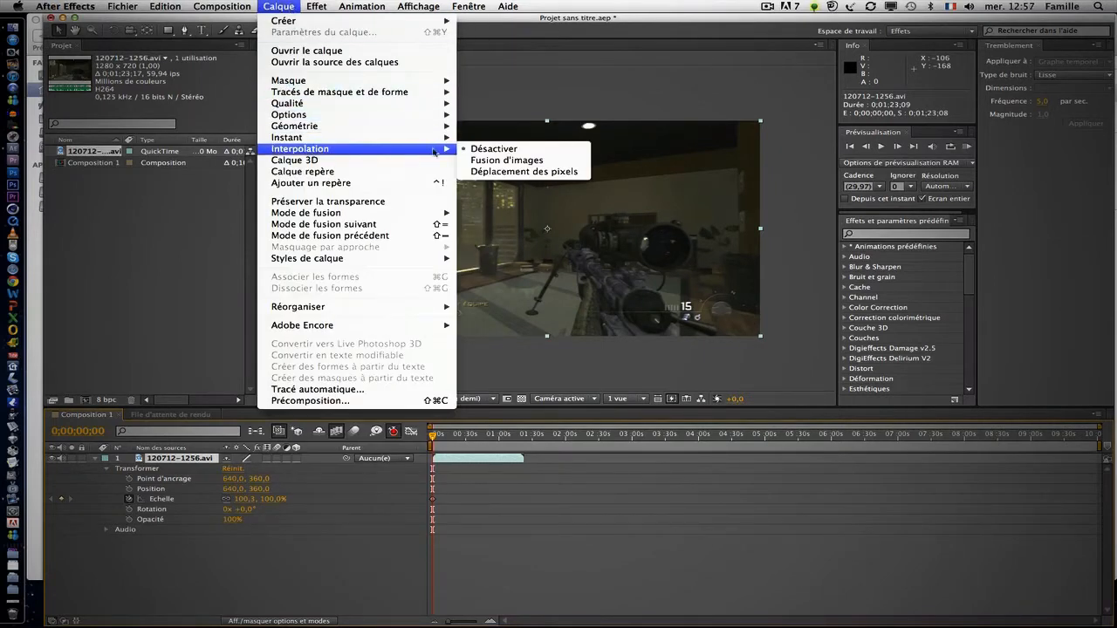
left_click(514, 171)
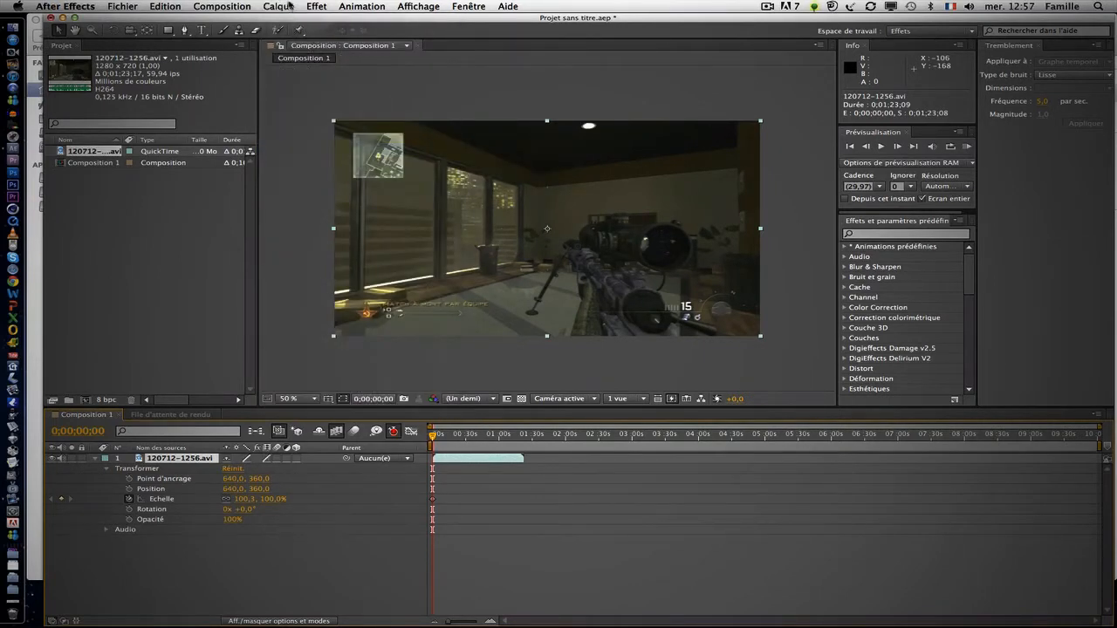
Step: Activate time remapping (remappage temporel) on the clip layer
left_click(288, 7)
mouse_move(347, 137)
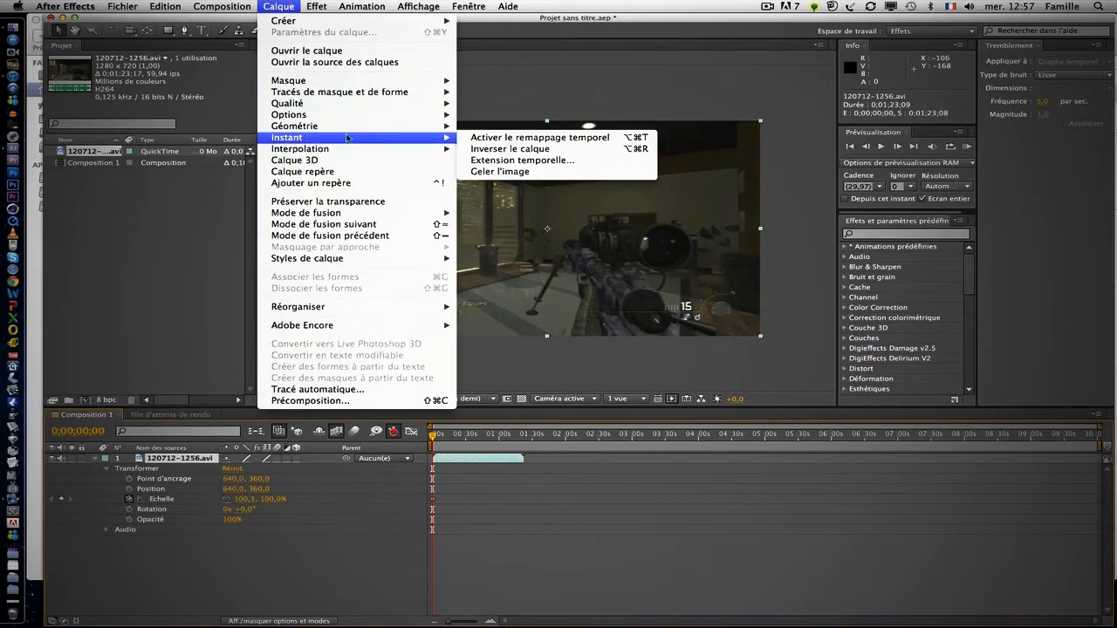
left_click(489, 138)
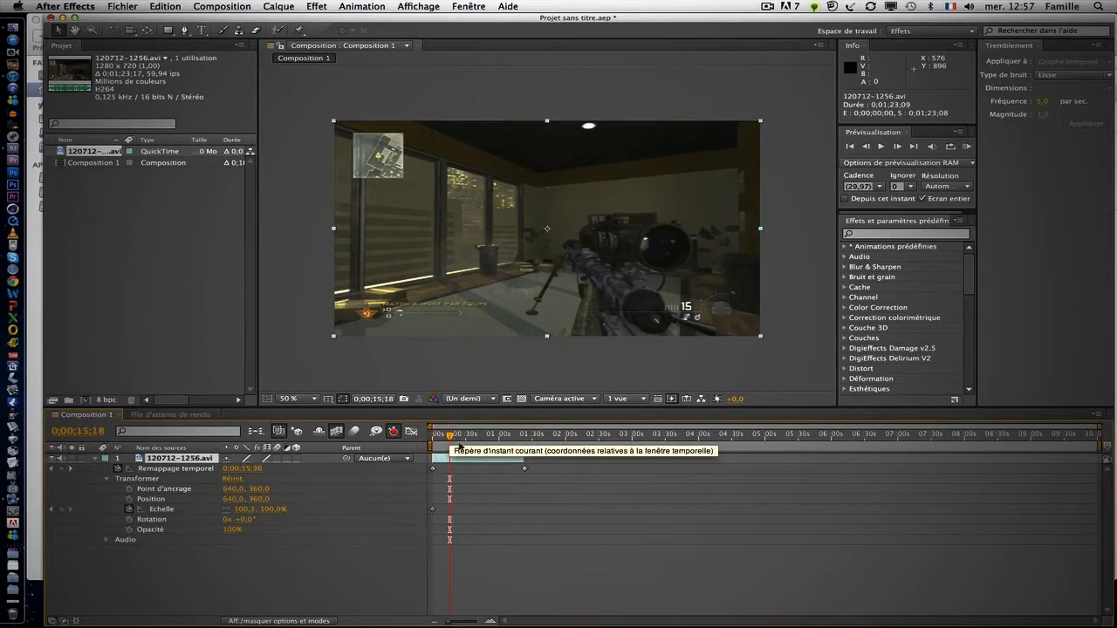
Step: Extend the clip layer's end in the timeline to about 0;06;32;26
left_click(450, 437)
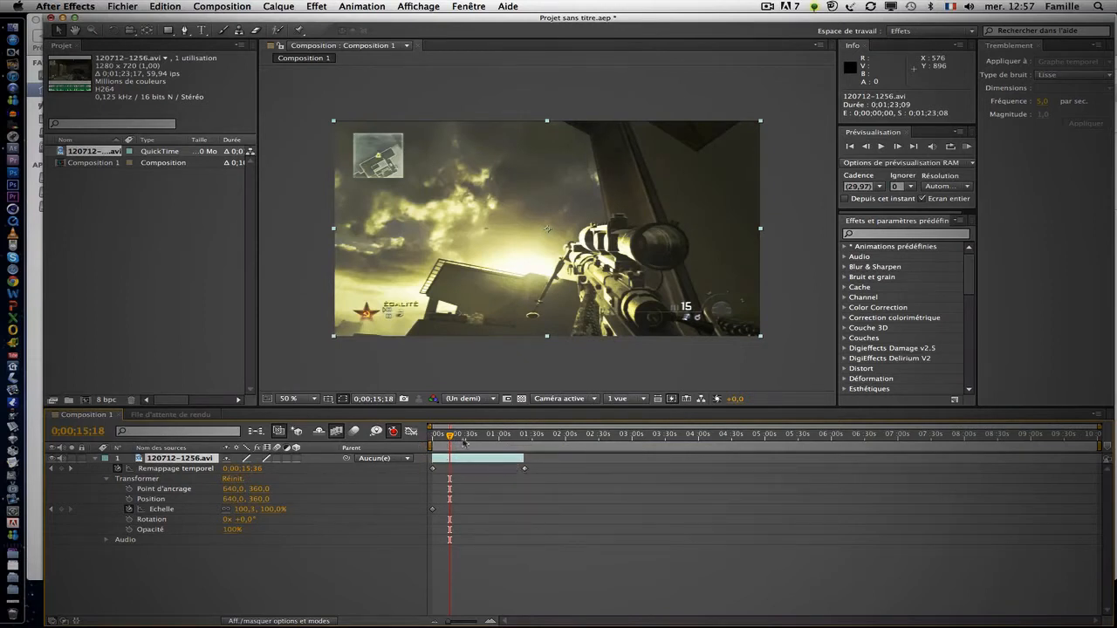
left_click(436, 442)
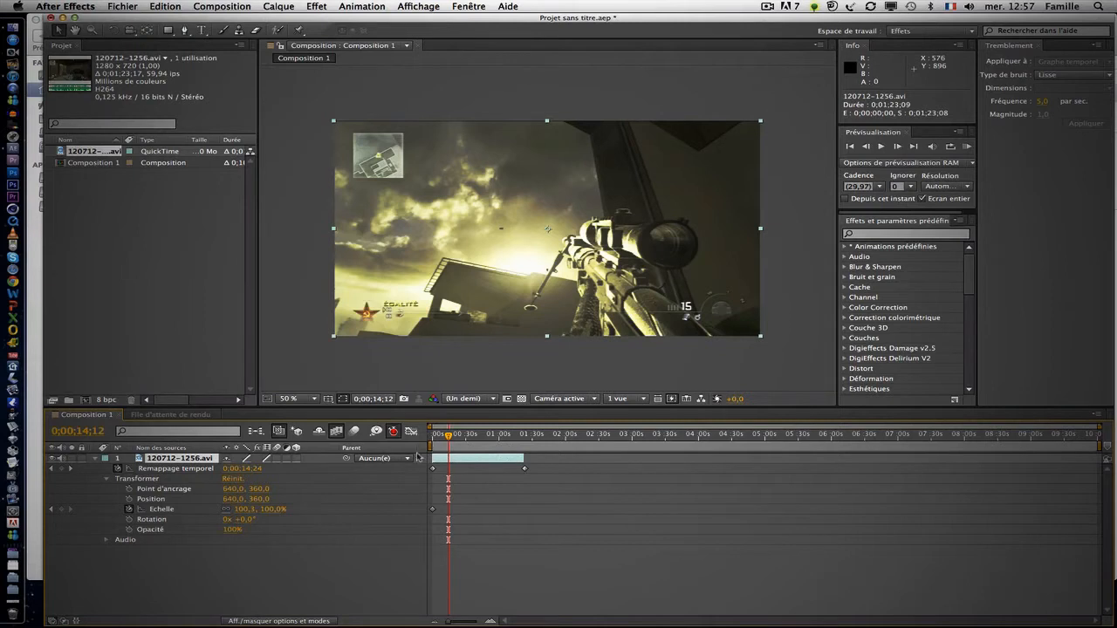
left_click_drag(523, 457, 868, 479)
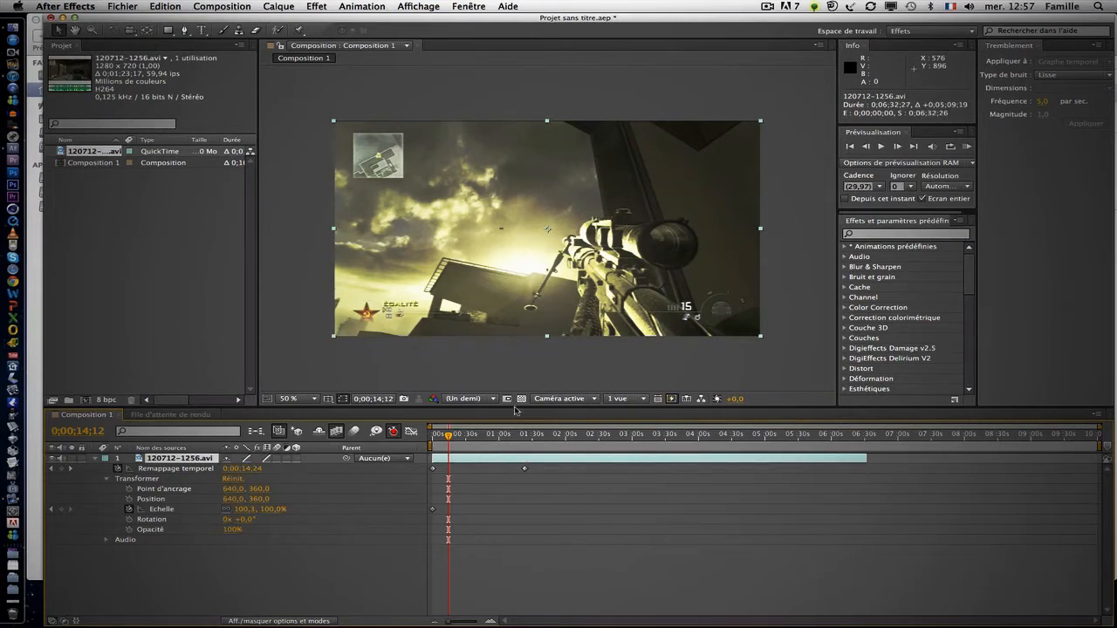
Step: Return the current time to 0;00;00;00 and briefly preview the clip from the start
mouse_move(453, 440)
left_mouse_down()
mouse_move(417, 443)
mouse_move(432, 439)
left_mouse_up()
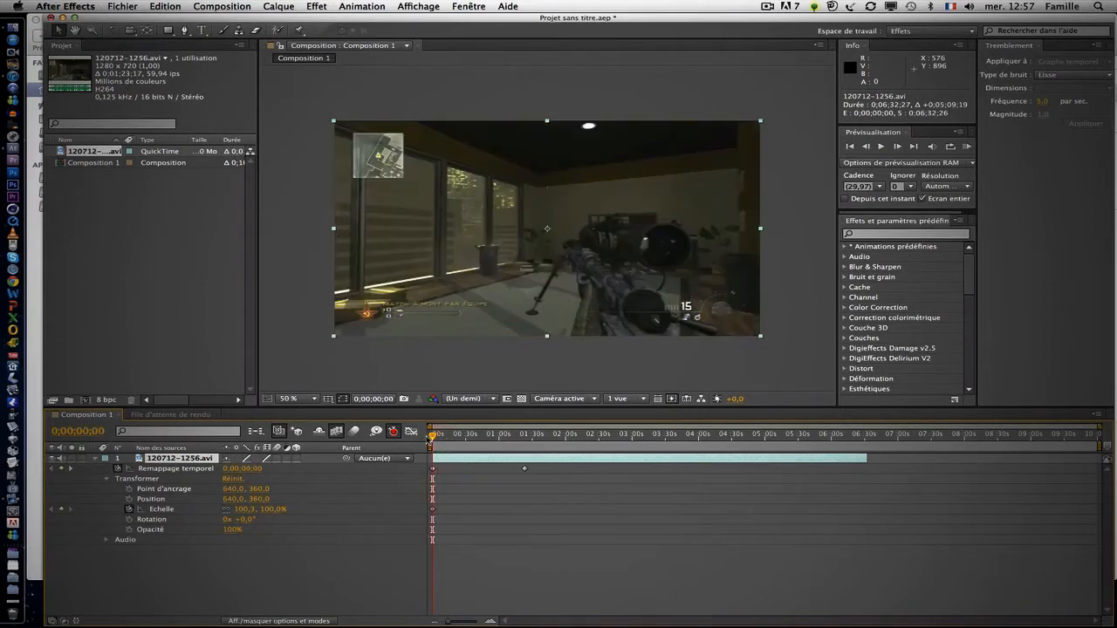
left_click(882, 147)
left_click(882, 146)
Step: Move the current time to about 0;00;04;27, advance a few frames and play a short preview of the clip
left_click(442, 435)
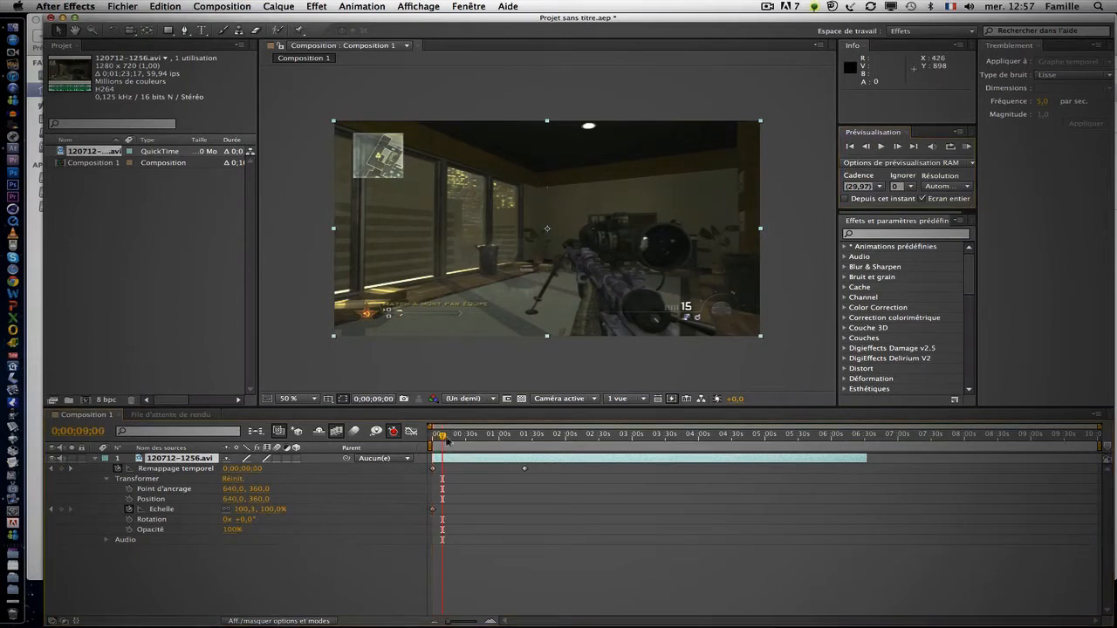
left_click_drag(447, 623, 455, 622)
left_click_drag(436, 436, 439, 437)
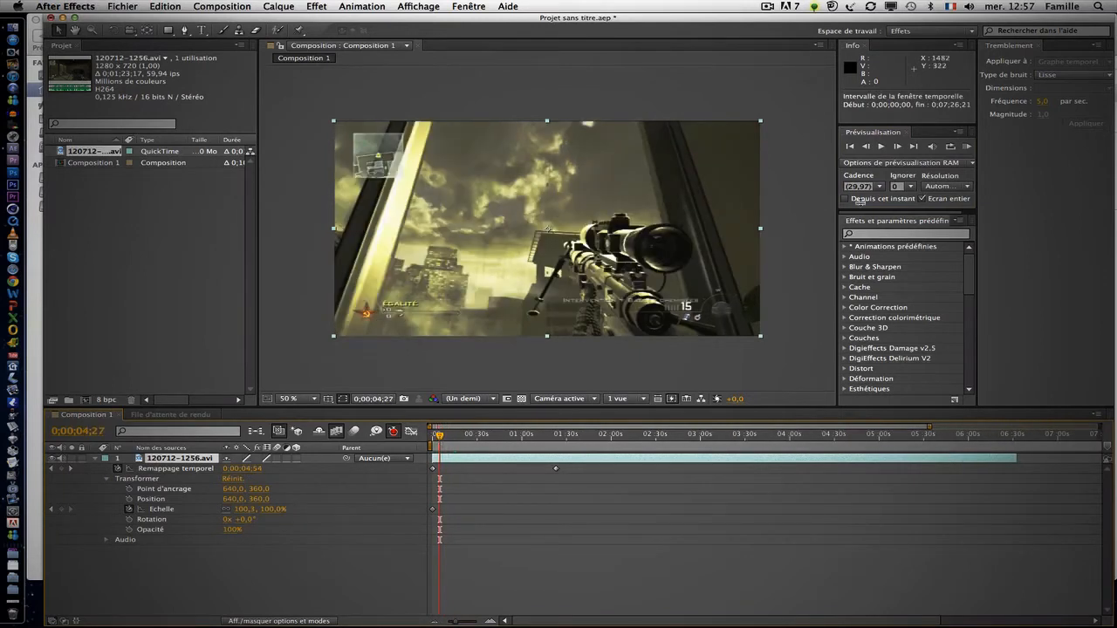
left_click(898, 147)
left_click(898, 146)
left_click(898, 147)
left_click(898, 146)
left_click(882, 148)
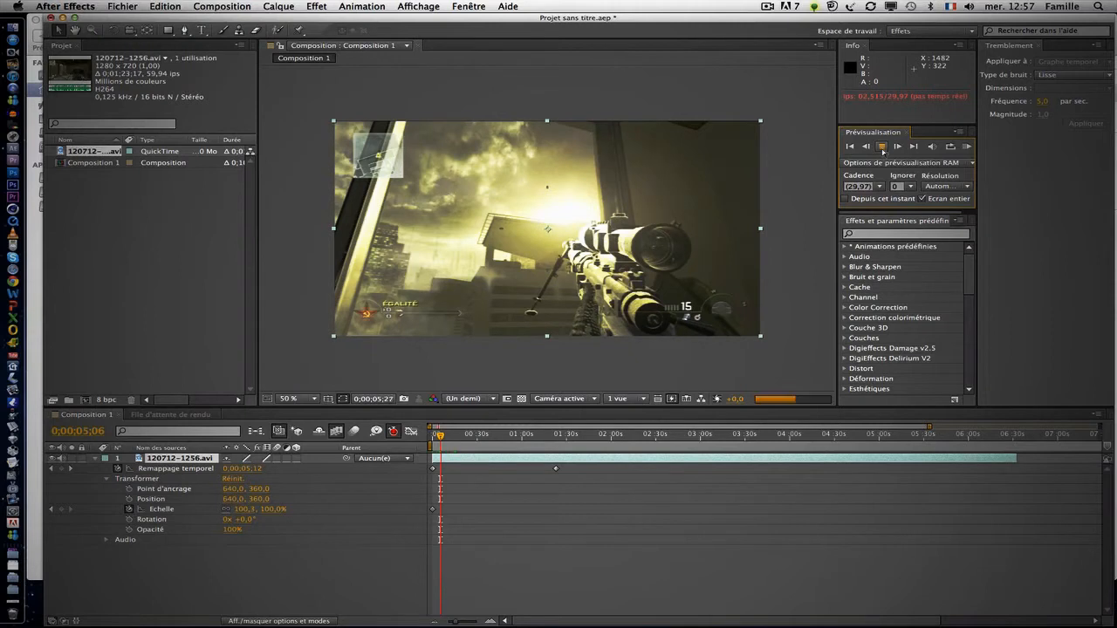
left_click(882, 146)
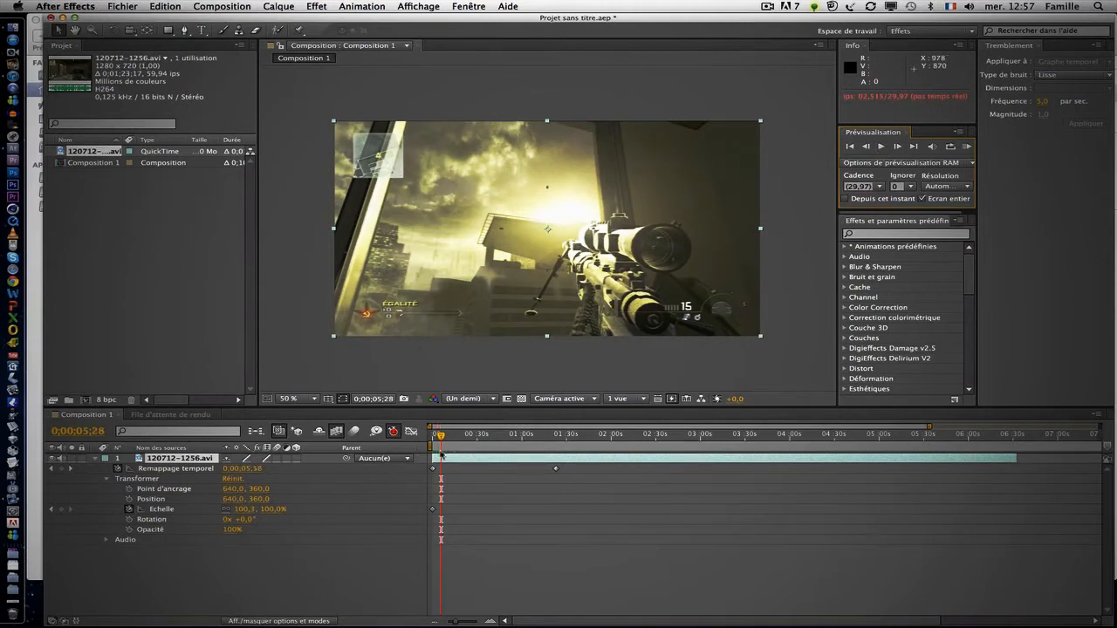
Step: Move the current time to 0;00;15;17 and preview the clip from there
left_click_drag(460, 622, 466, 622)
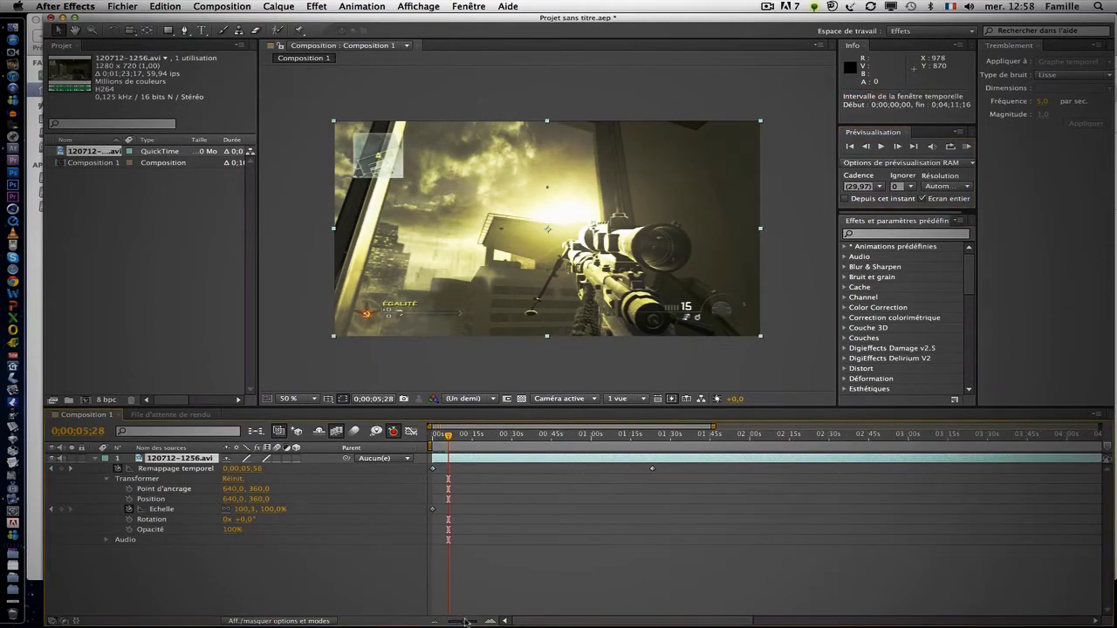
left_click_drag(457, 442, 463, 442)
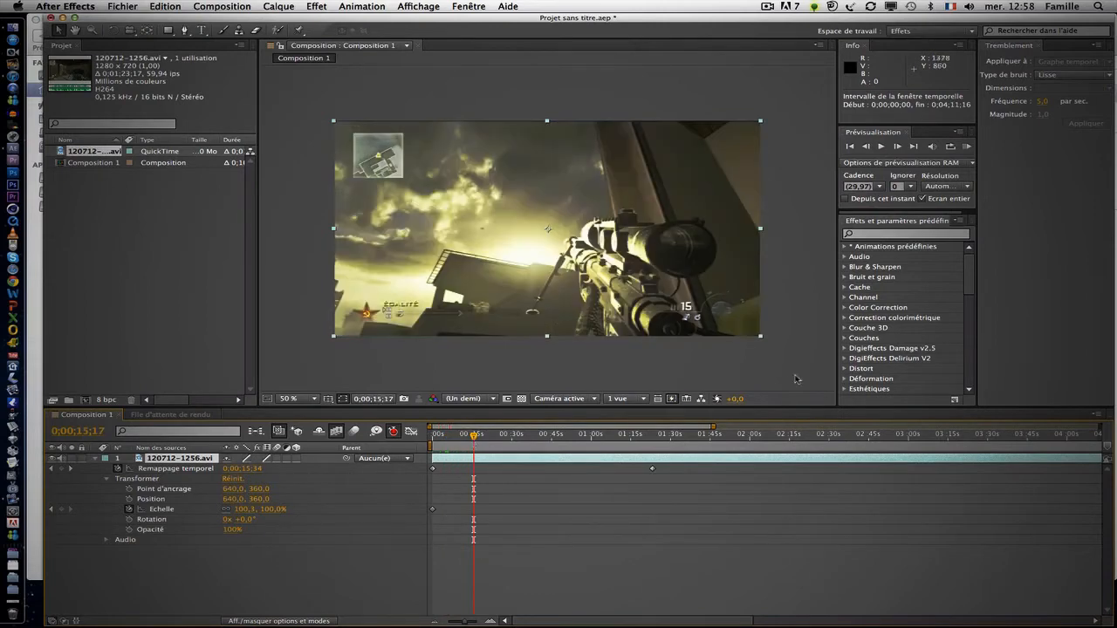
left_click(882, 147)
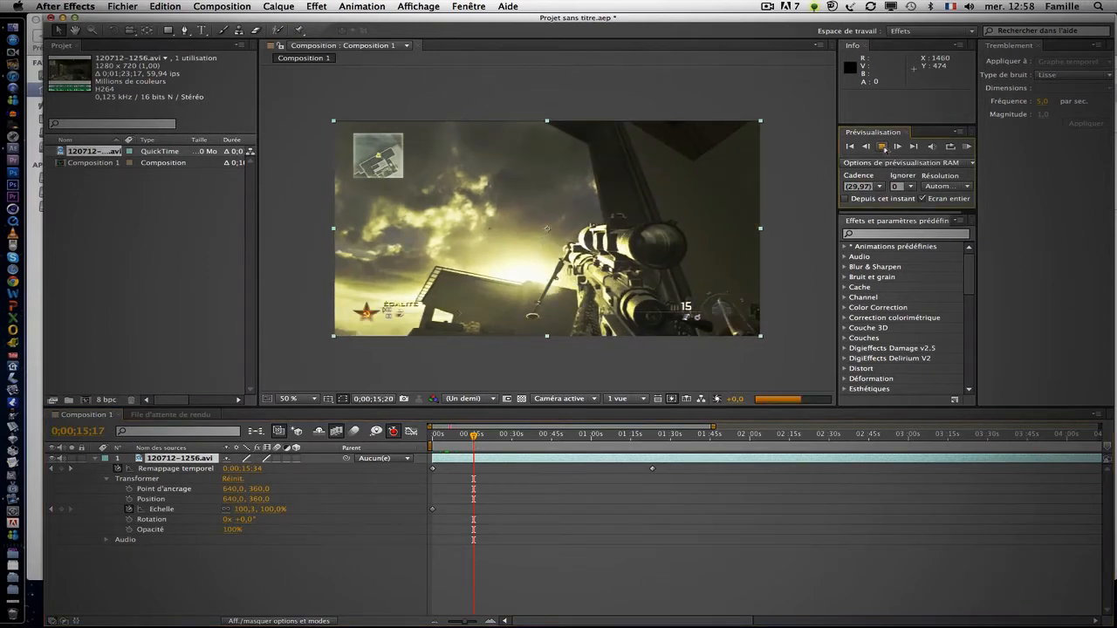
Step: Move the current time to 0;00;18;18 and play a short preview of the clip
left_click(481, 435)
left_click(881, 146)
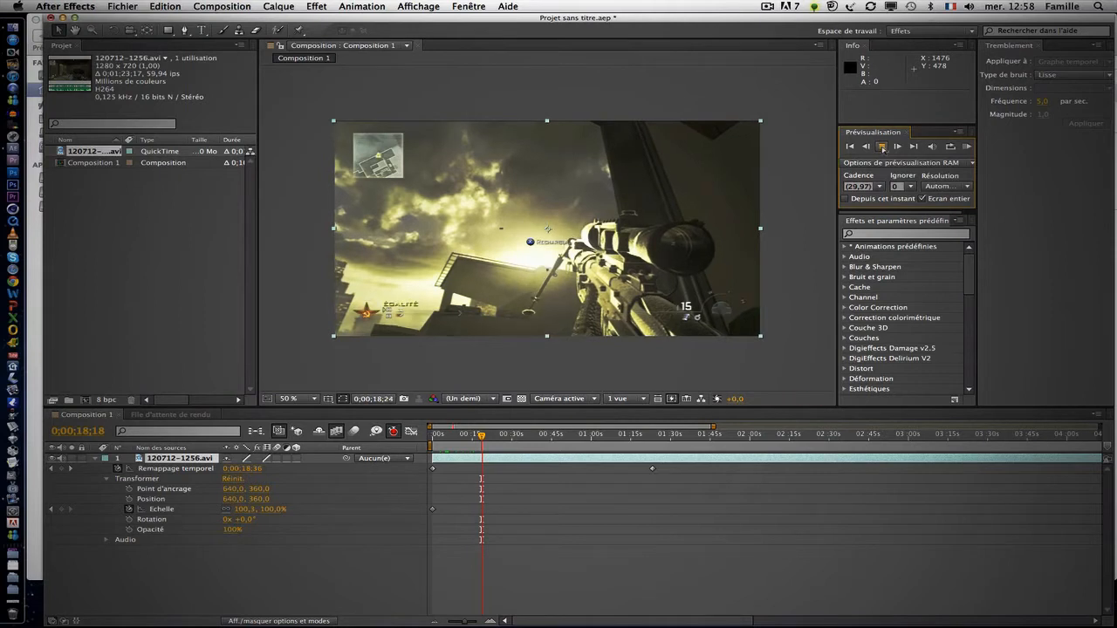
left_click(883, 148)
Step: Move the current time to about 0;00;19;21 and preview the clip up to 0;00;20;04
left_click_drag(465, 622, 474, 622)
left_click(591, 439)
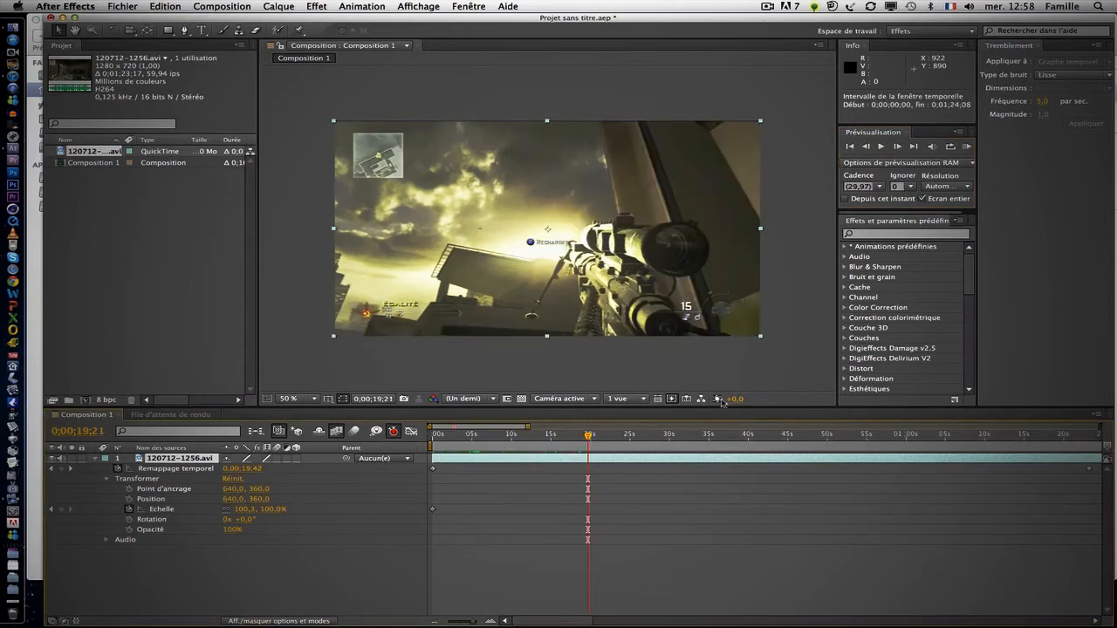
left_click(881, 147)
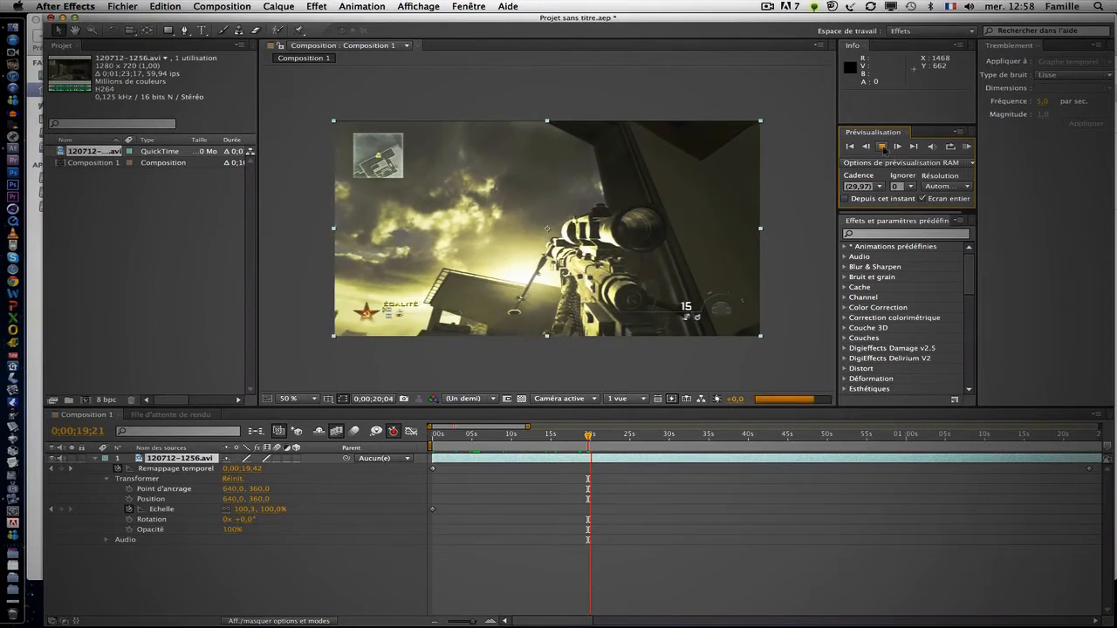
left_click(882, 146)
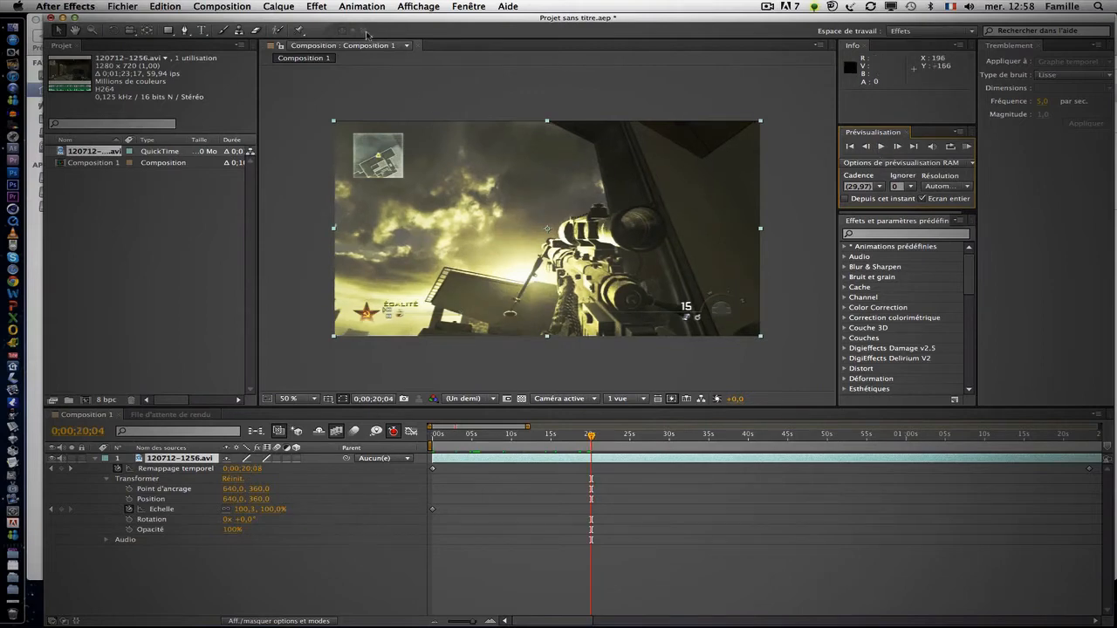
Step: Apply the RE:Vision Twixtor Pro effect to the clip layer and collapse its settings in the effect controls
left_click(358, 6)
mouse_move(316, 6)
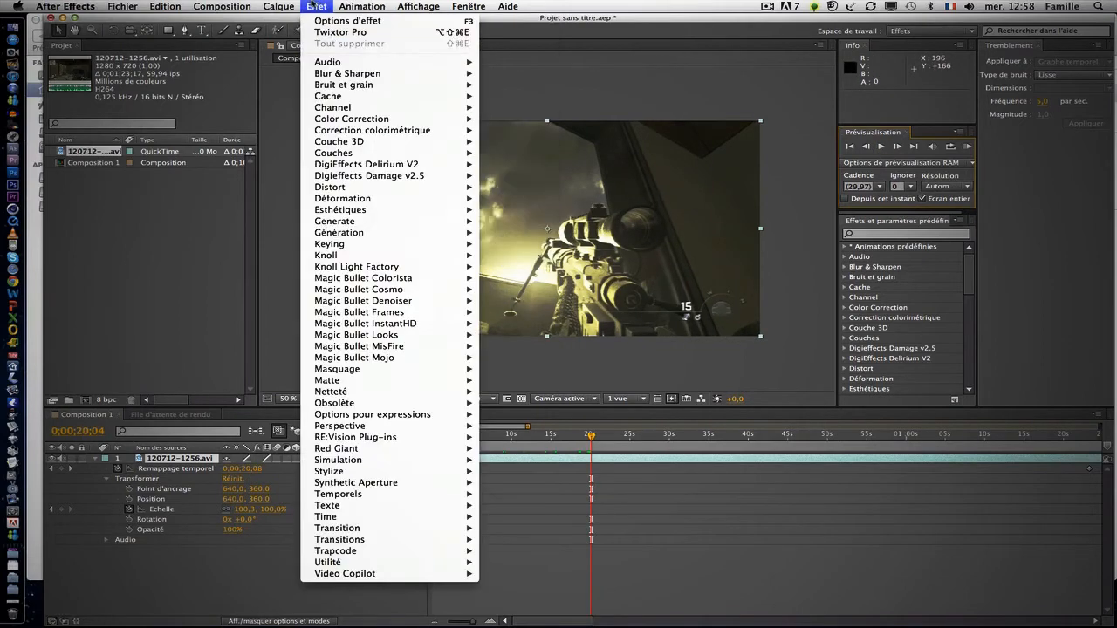
mouse_move(423, 445)
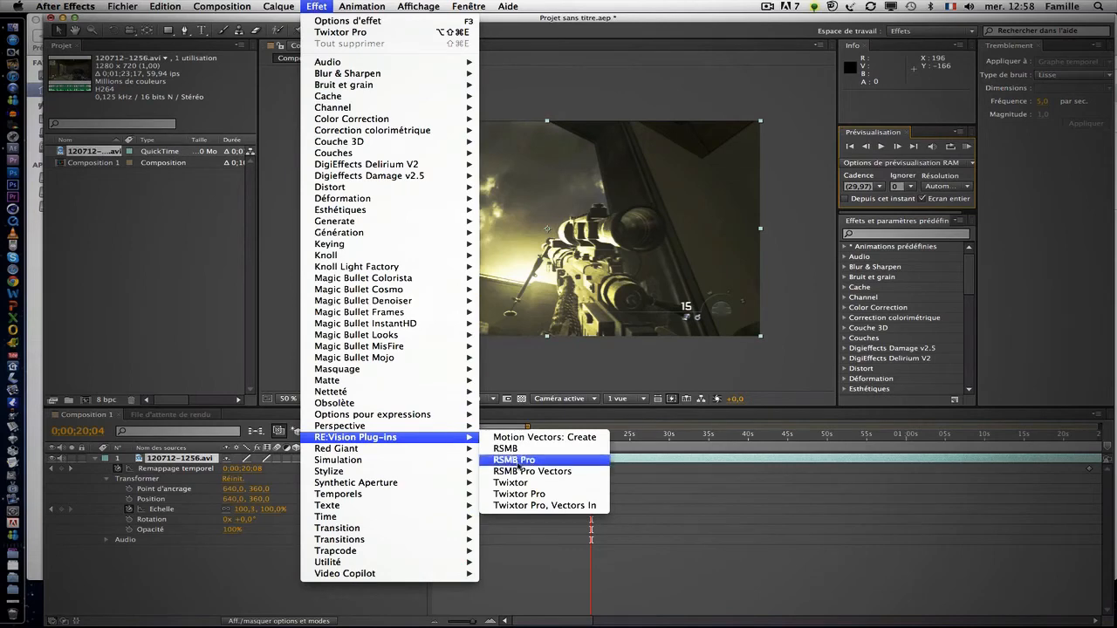
left_click(519, 495)
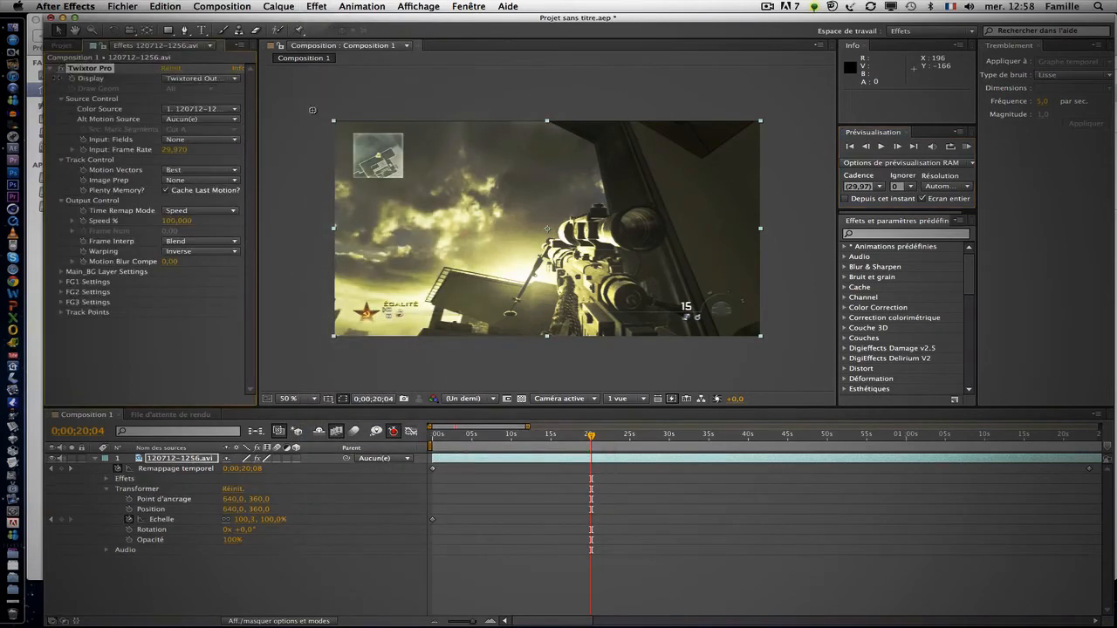
left_click(52, 69)
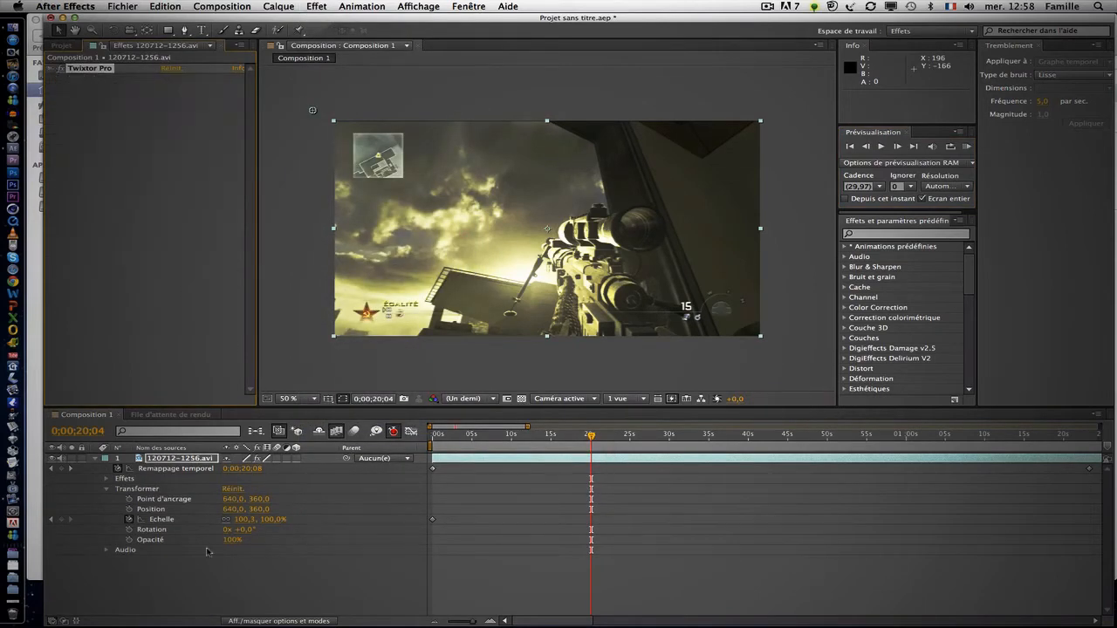
Step: Expand Twixtor Pro's settings in the timeline and set the Output Control Frame Interp to Motion Weighted Blend
left_click(107, 478)
left_click(117, 489)
left_click(129, 520)
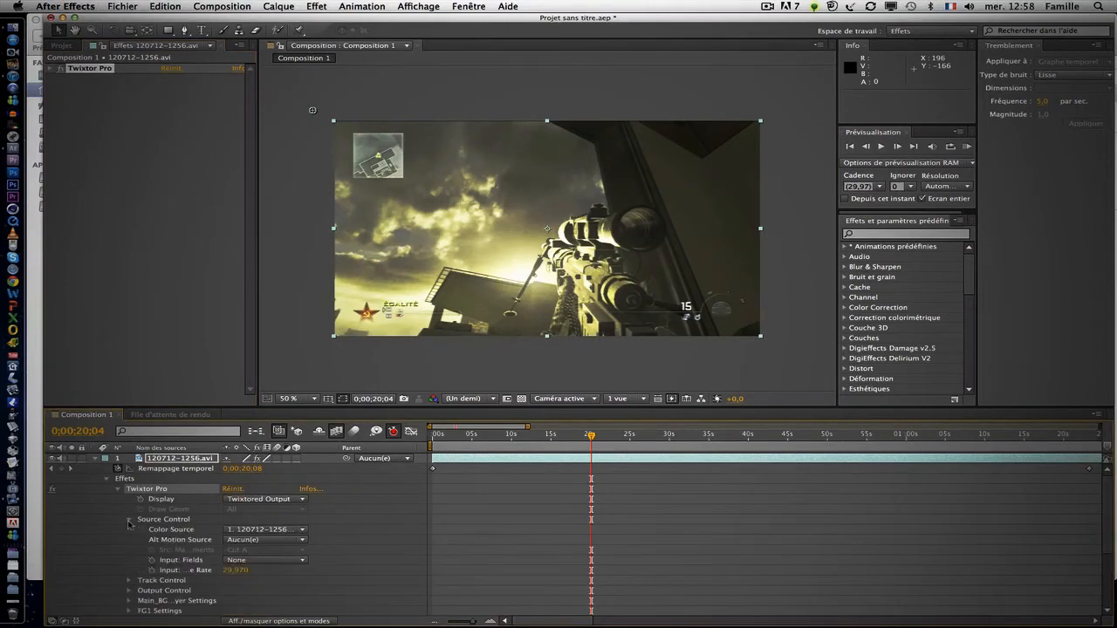
left_click(129, 520)
left_click(129, 530)
left_click(130, 530)
left_click(129, 540)
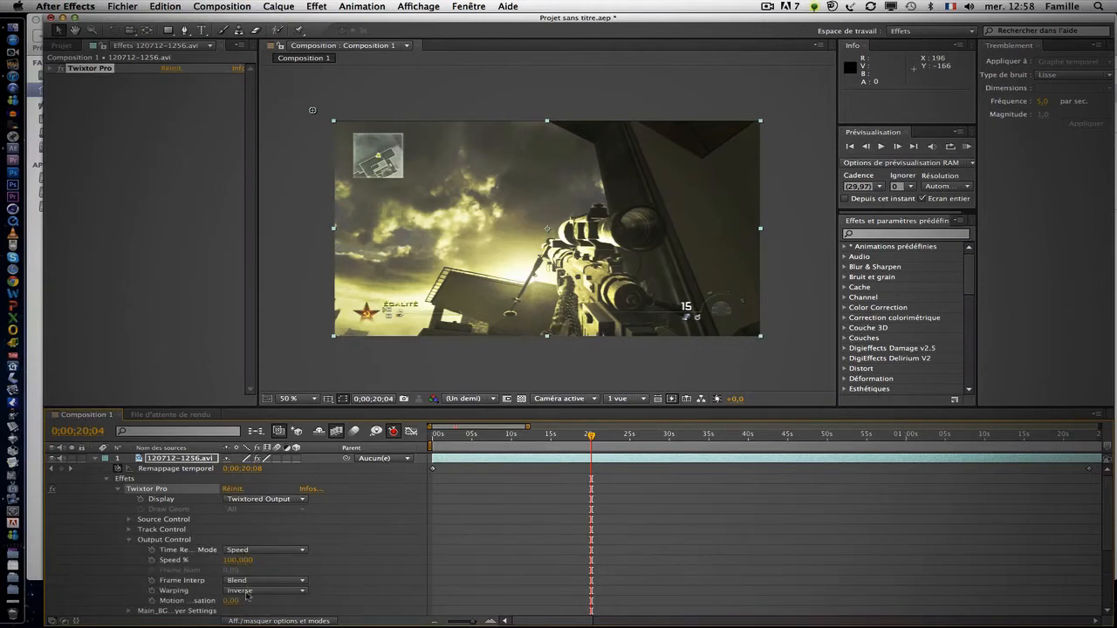
left_click(232, 583)
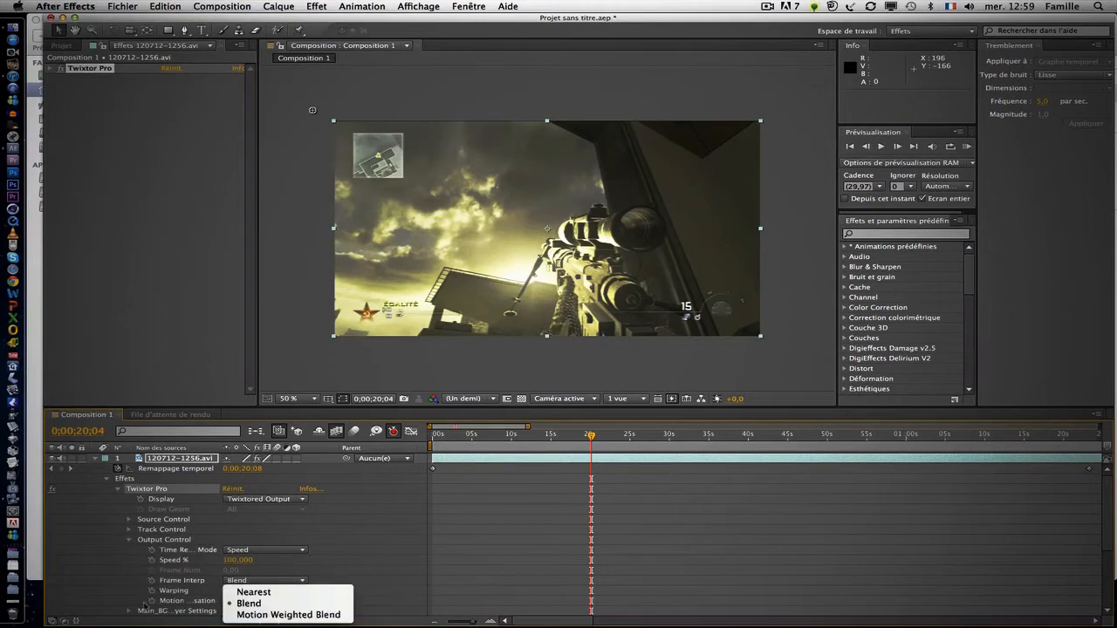
left_click(288, 617)
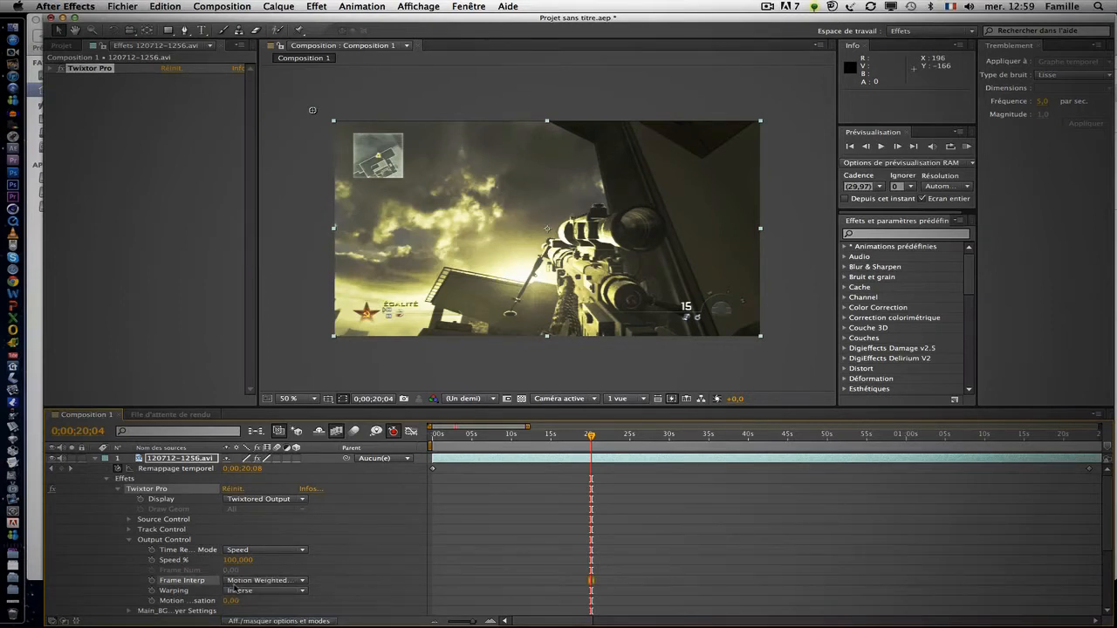
Step: Set the motion sensitivity in Twixtor's Main_BG Layer Settings to 60 and reopen the Output Control settings
left_click(130, 541)
left_click(130, 550)
left_click(232, 560)
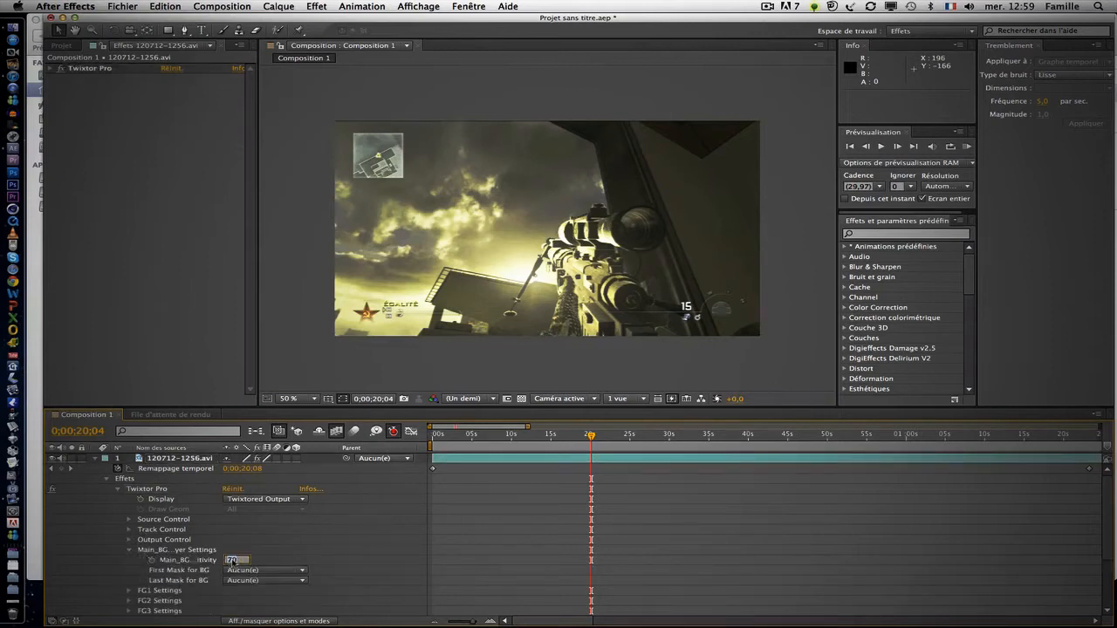
key("Return")
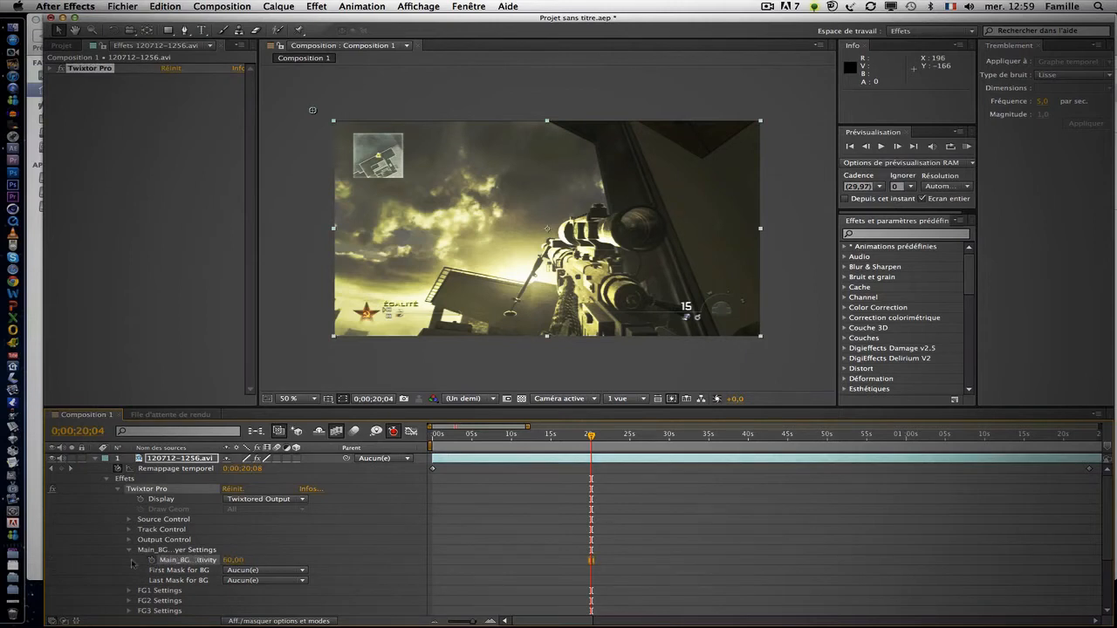
left_click(127, 551)
left_click(129, 541)
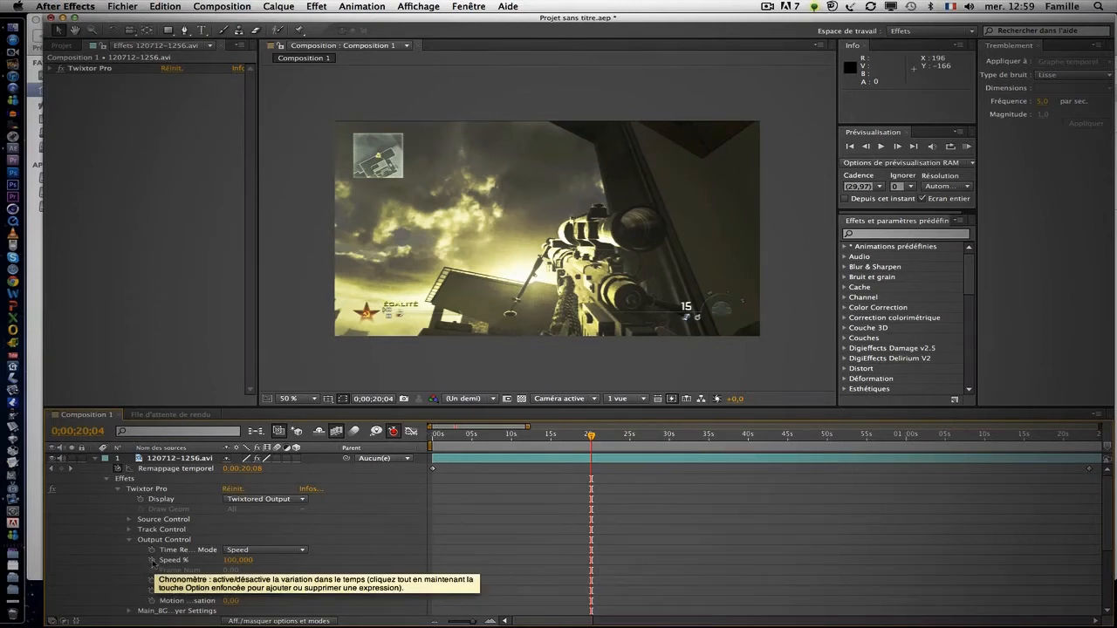
Step: Try keyframing Twixtor's Speed % at 0;00;20;04 and setting it to 3,326 at 0;00;20;06
left_click(153, 561)
left_click(898, 146)
left_click(898, 146)
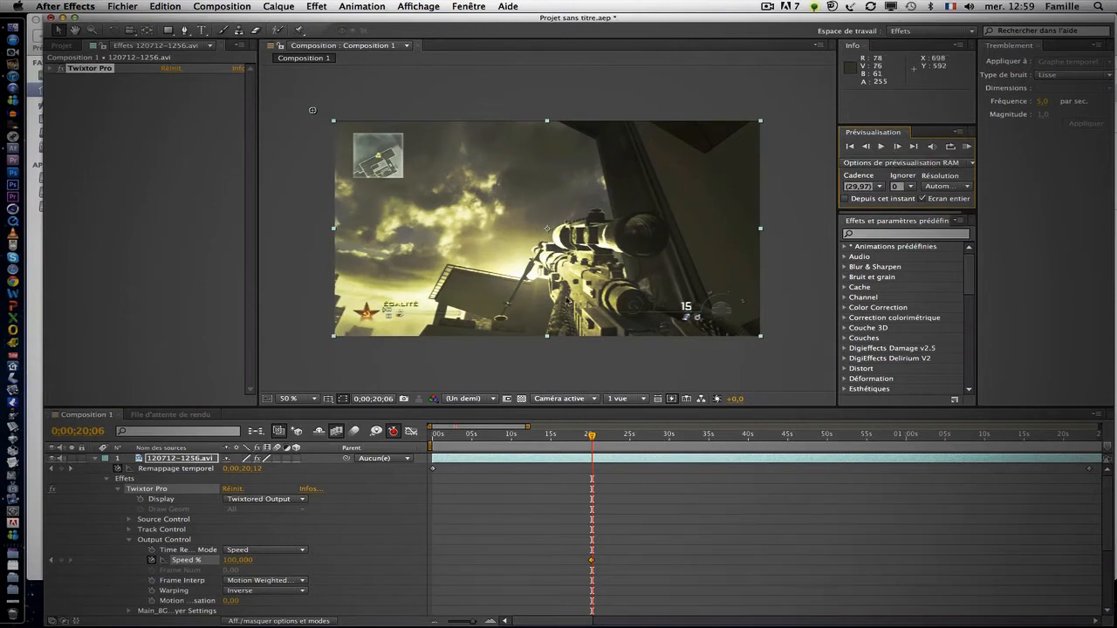
left_click(237, 561)
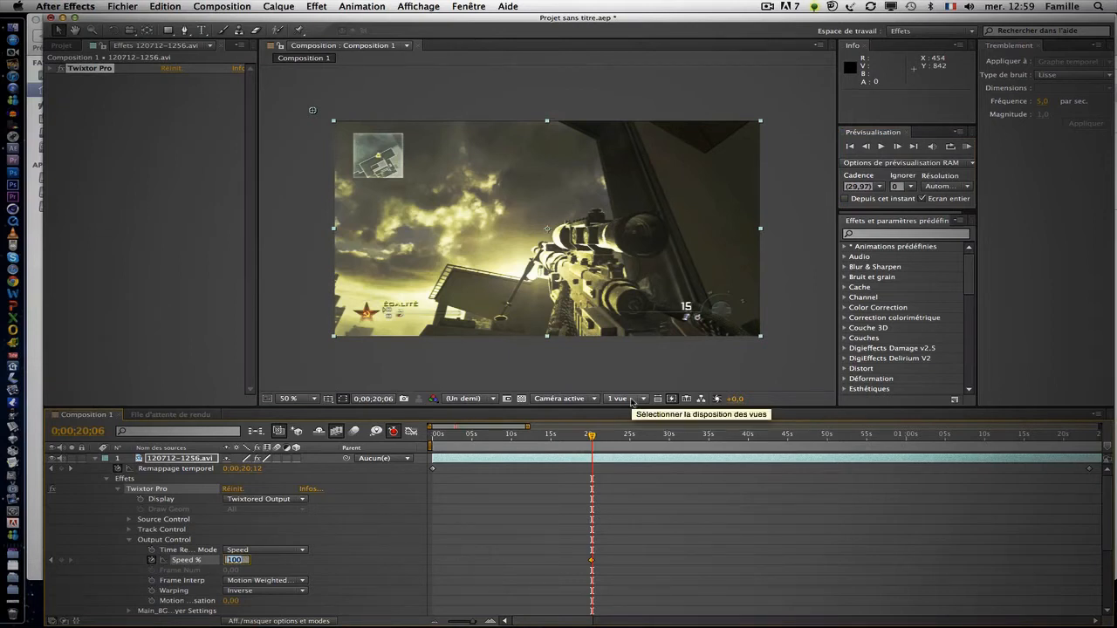
type("1.326")
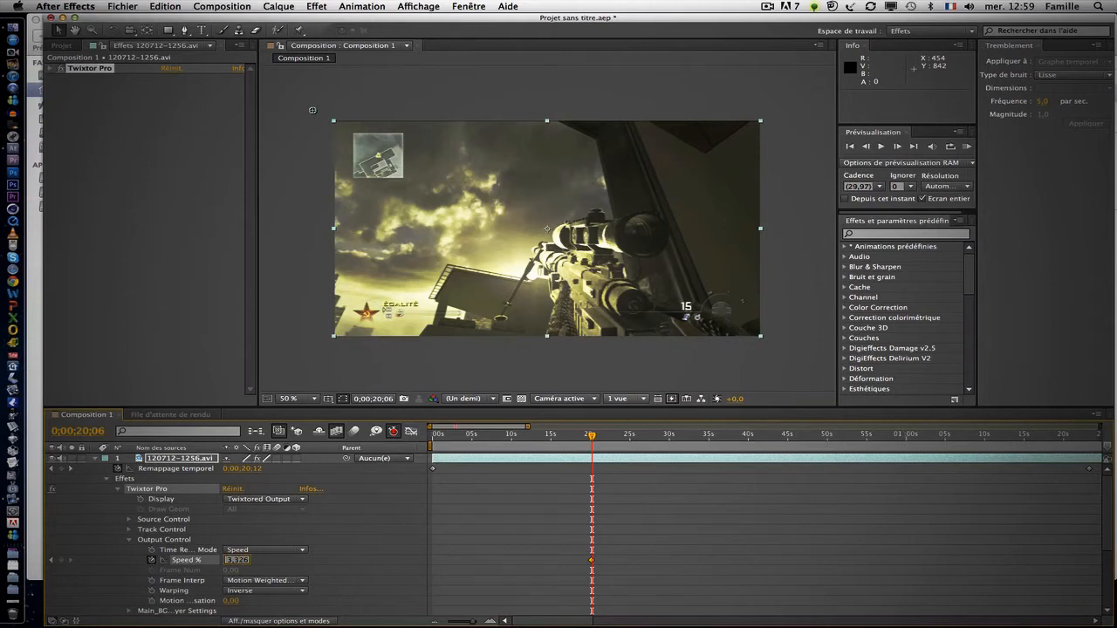
key("Return")
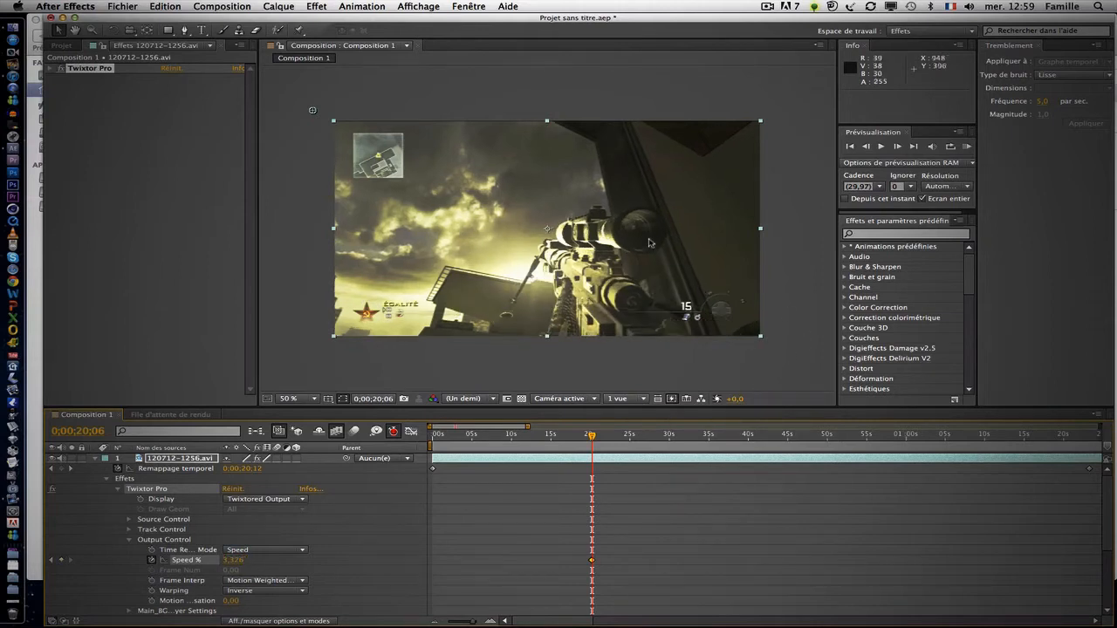
Step: Preview the slowed clip briefly, then undo the Speed % change and its keyframing
left_click(884, 148)
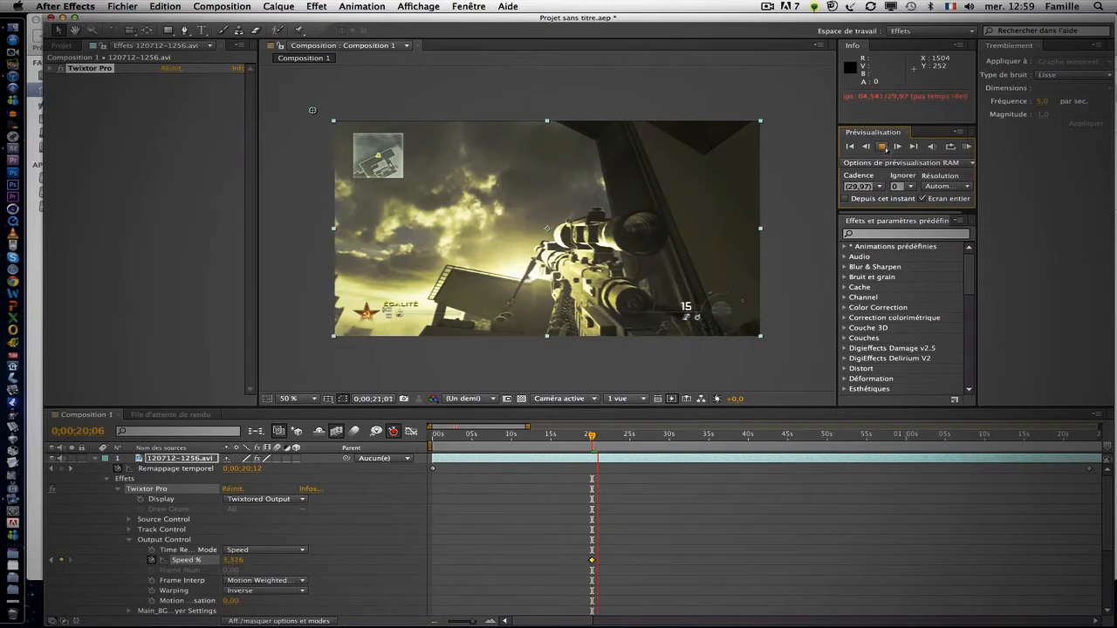
left_click(884, 147)
key("super+z")
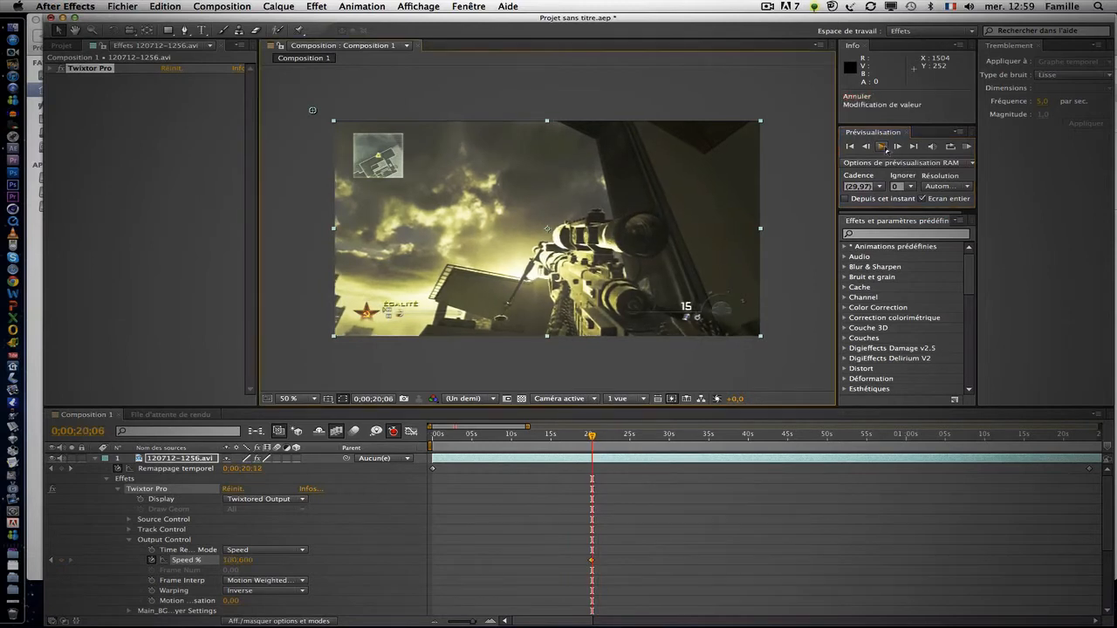
key("super+z")
Step: Play the clip on to 0;00;20;12 and start keyframing Twixtor's Speed % there
left_click(885, 148)
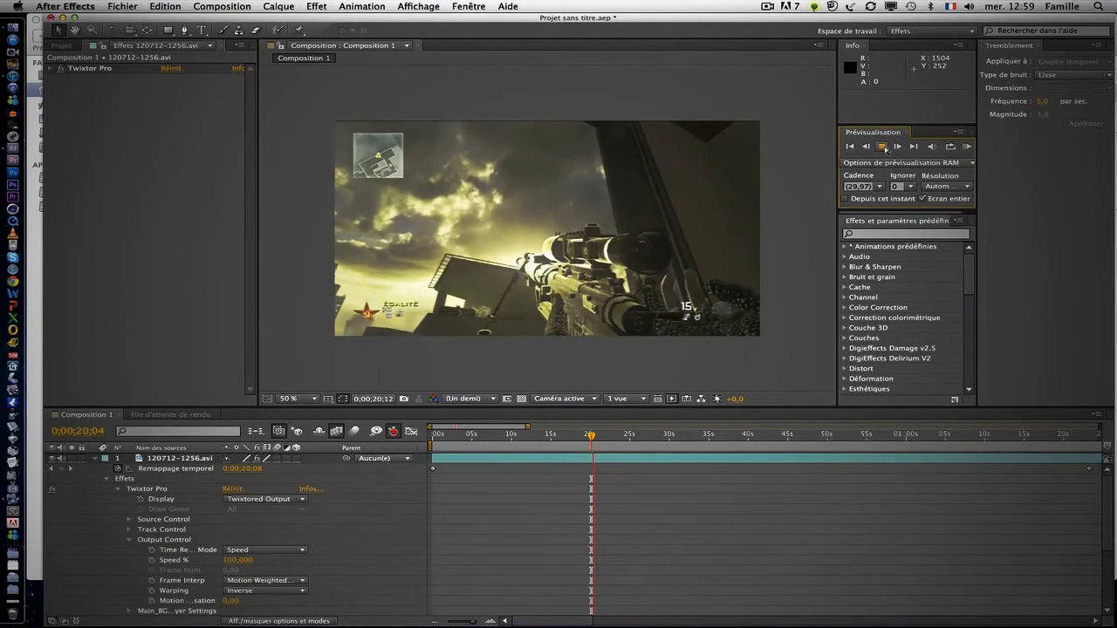
left_click(883, 147)
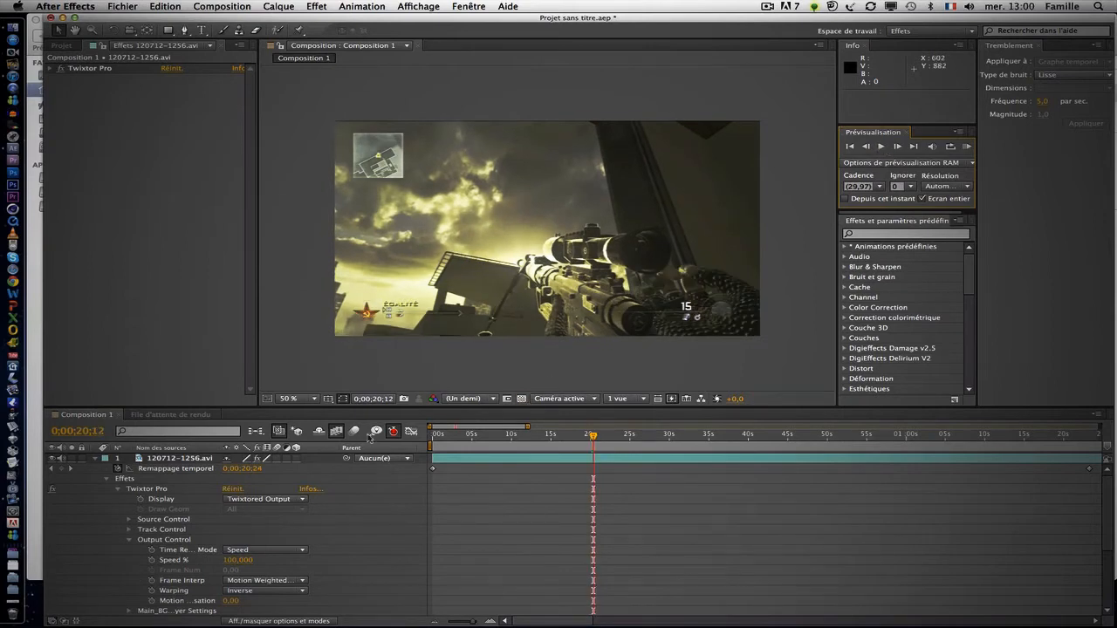
left_click(152, 560)
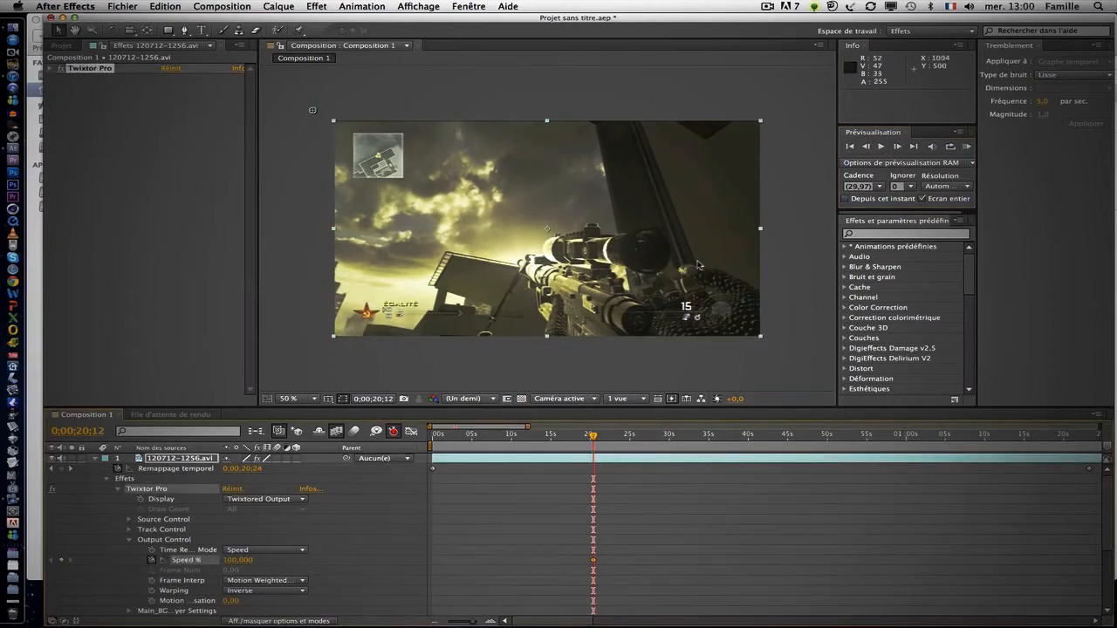
Step: Advance two frames to 0;00;20;14, set Twixtor's Speed % to 3,562 and preview the slow motion
left_click(898, 146)
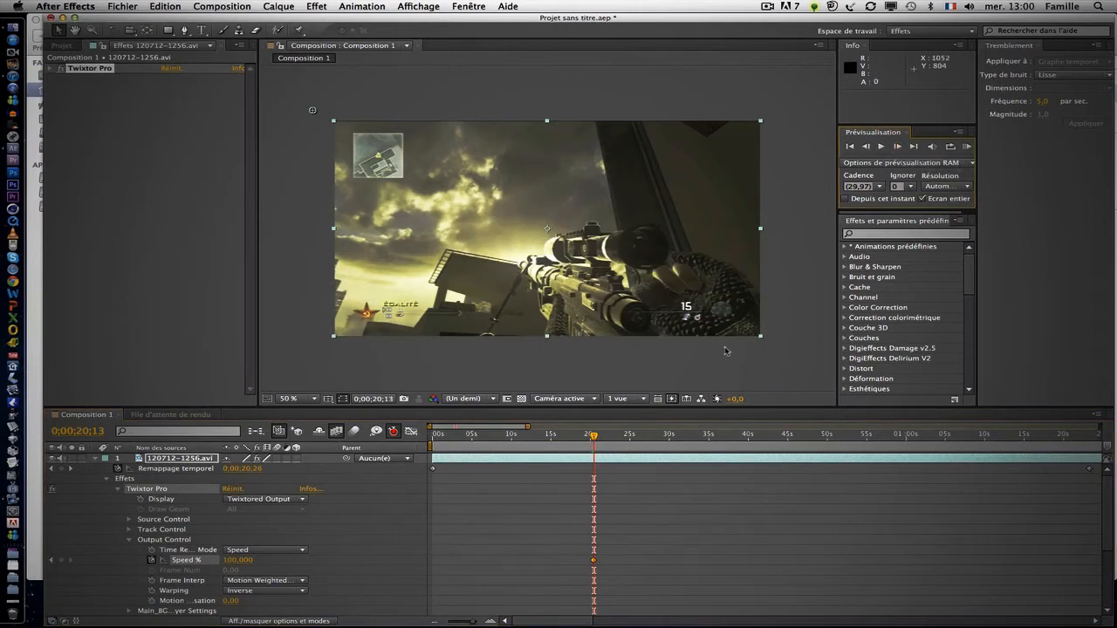
left_click(897, 147)
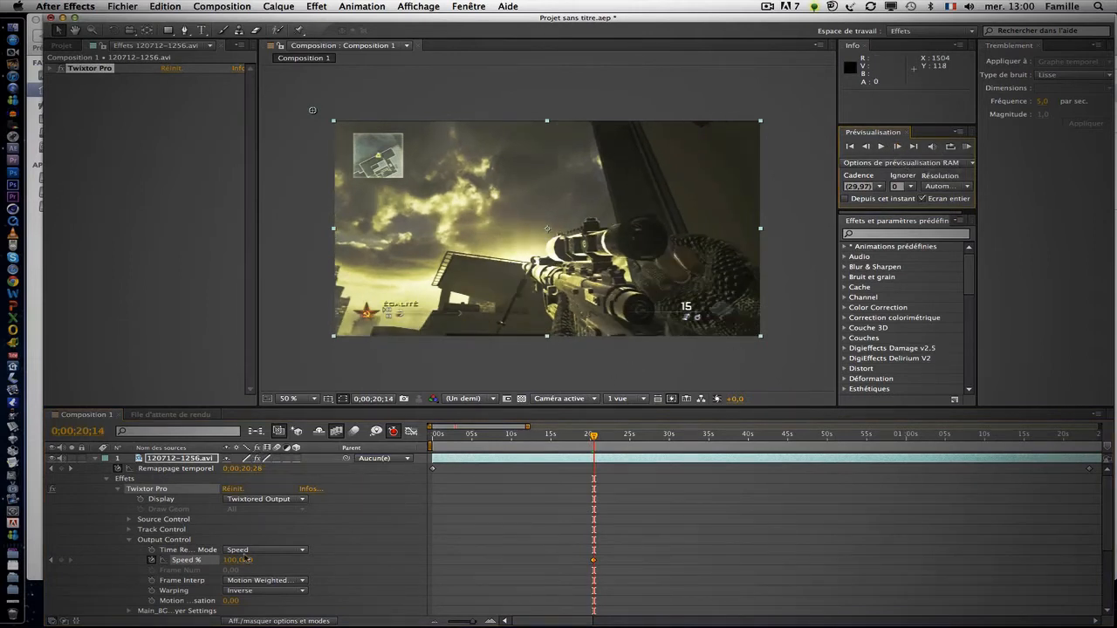
left_click(238, 559)
type("3,56")
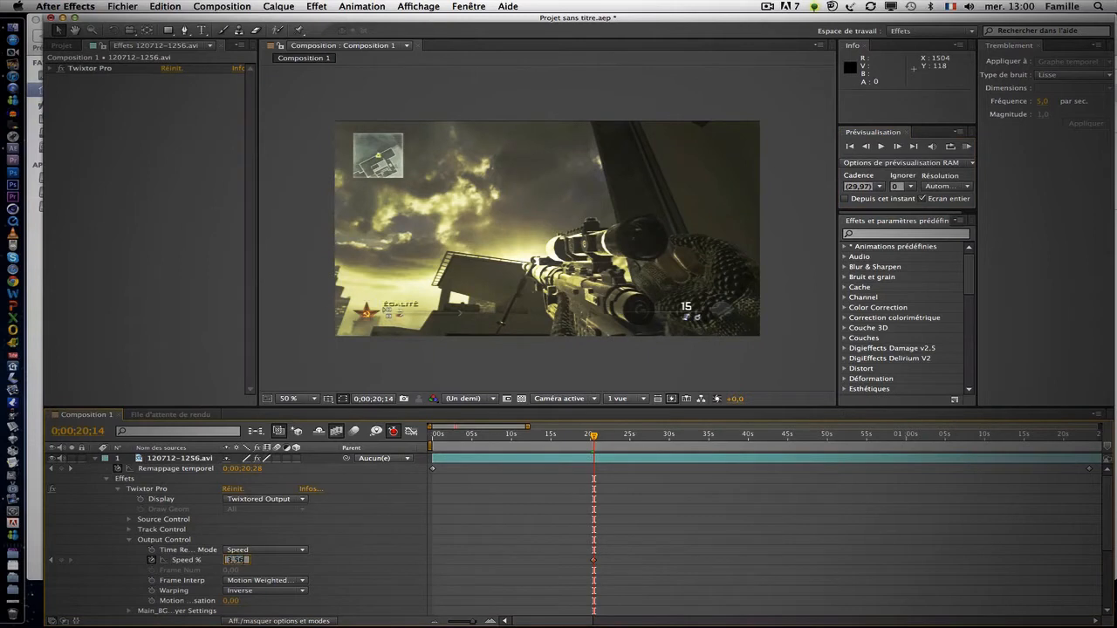
type("2")
key("Return")
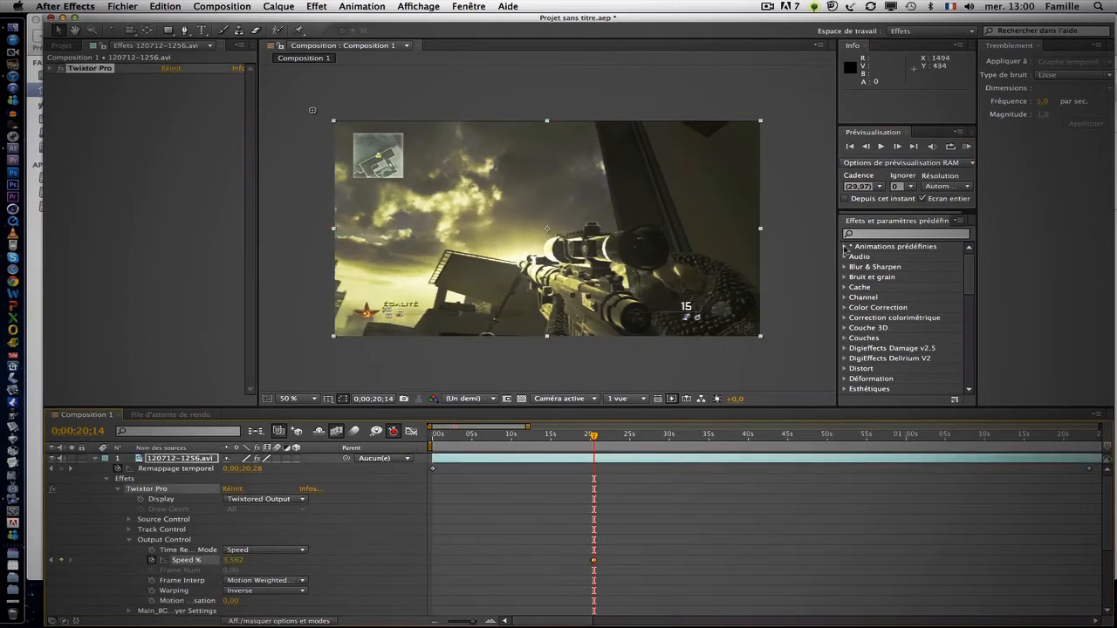
left_click(881, 147)
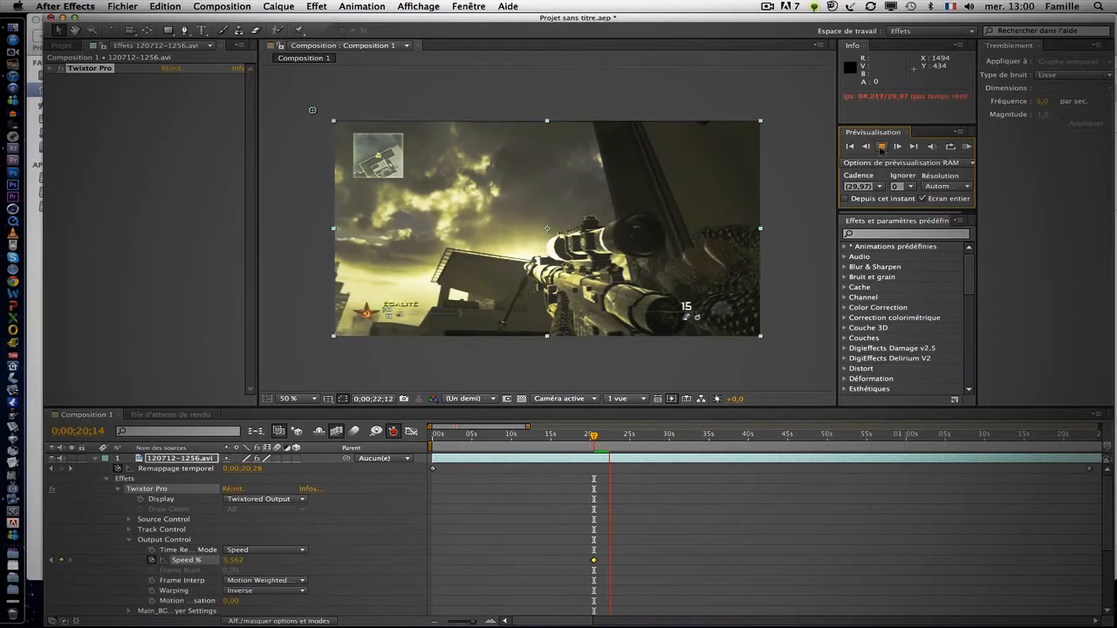
left_click(882, 148)
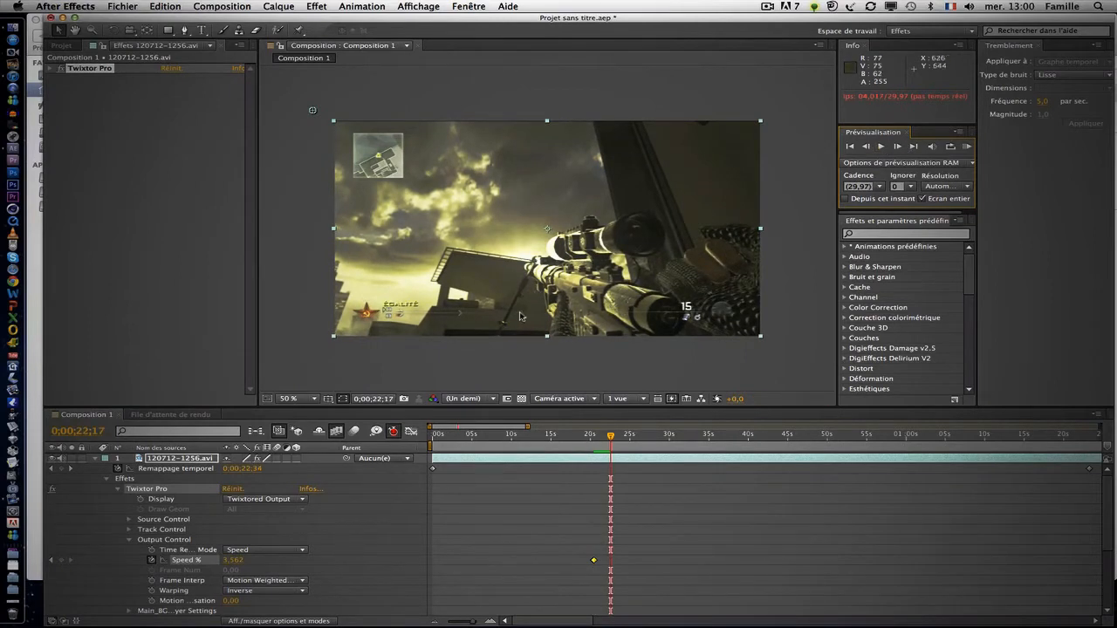
Step: Set the Input: Frame Rate in Twixtor's Source Control to 59,95
left_click(129, 520)
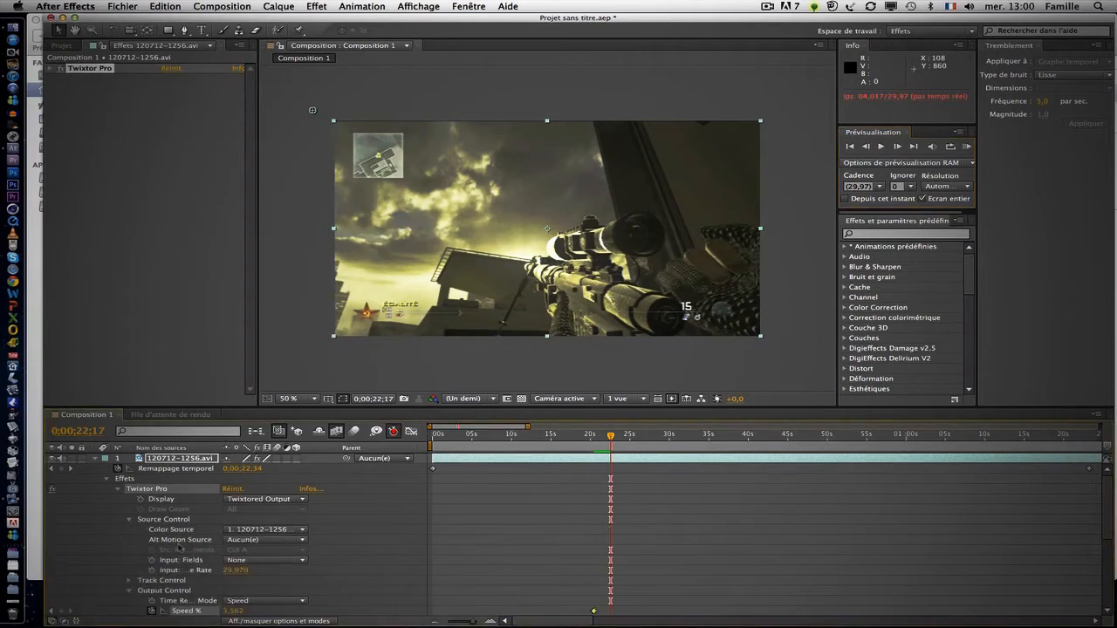
left_click(236, 570)
type("59,955")
key("BackSpace")
key("BackSpace")
type("5")
key("Return")
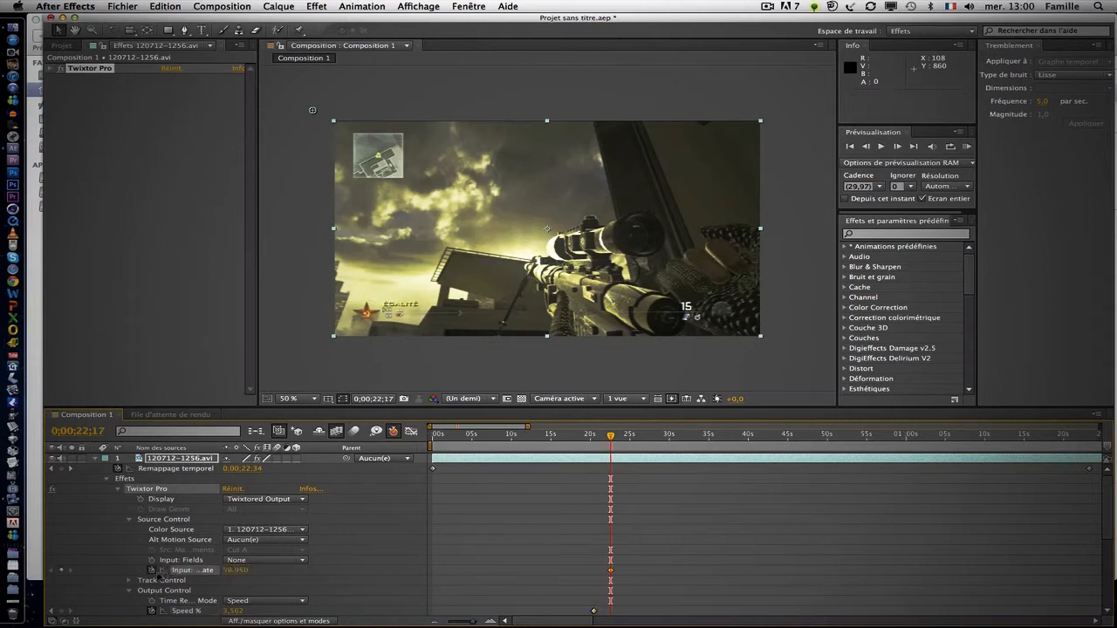
Step: Preview the slowed clip from 0;00;22;17 to 0;00;24;00 and collapse the Source Control settings
left_click(881, 147)
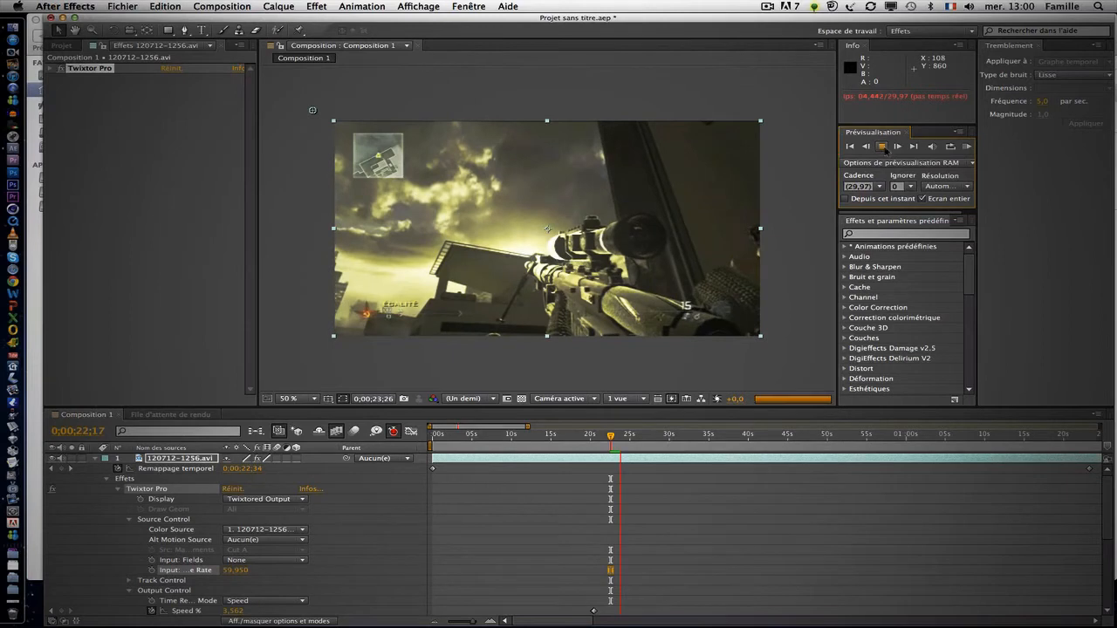
left_click(882, 147)
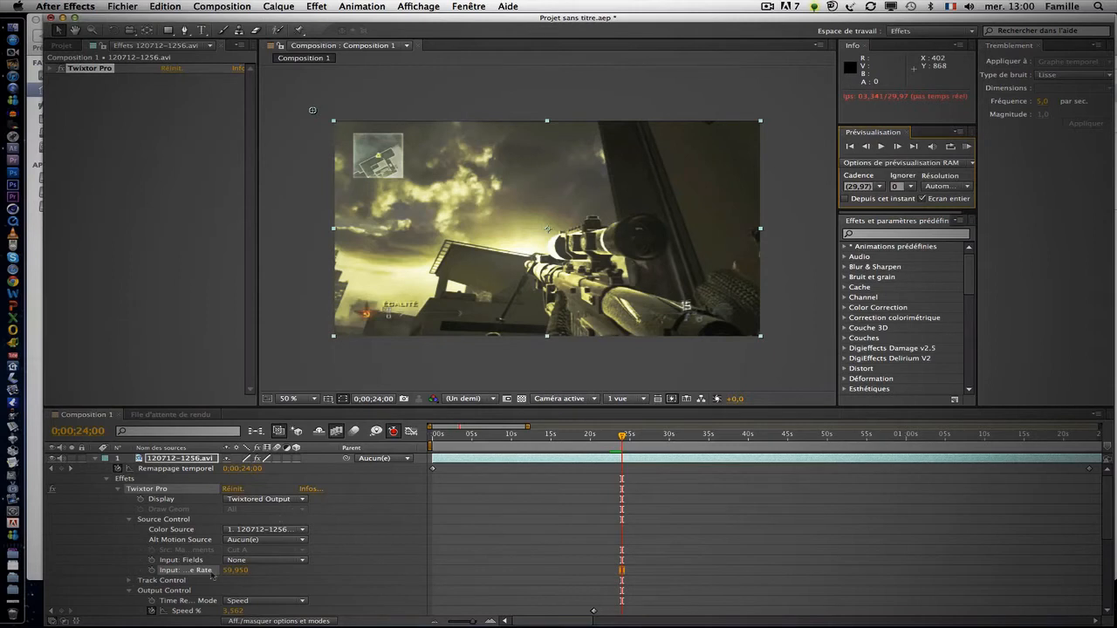
left_click(129, 521)
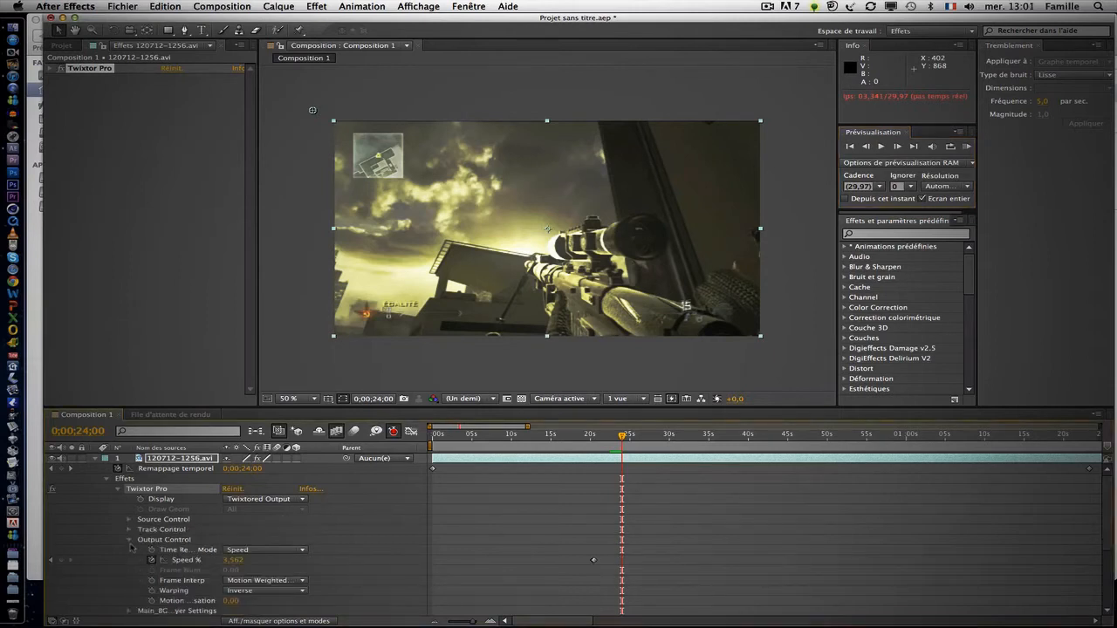
Step: Keyframe Twixtor's current Speed % at 0;00;24;00, advance two frames to 0;00;24;02 and set Speed % to 100
left_click(59, 560)
left_click(897, 147)
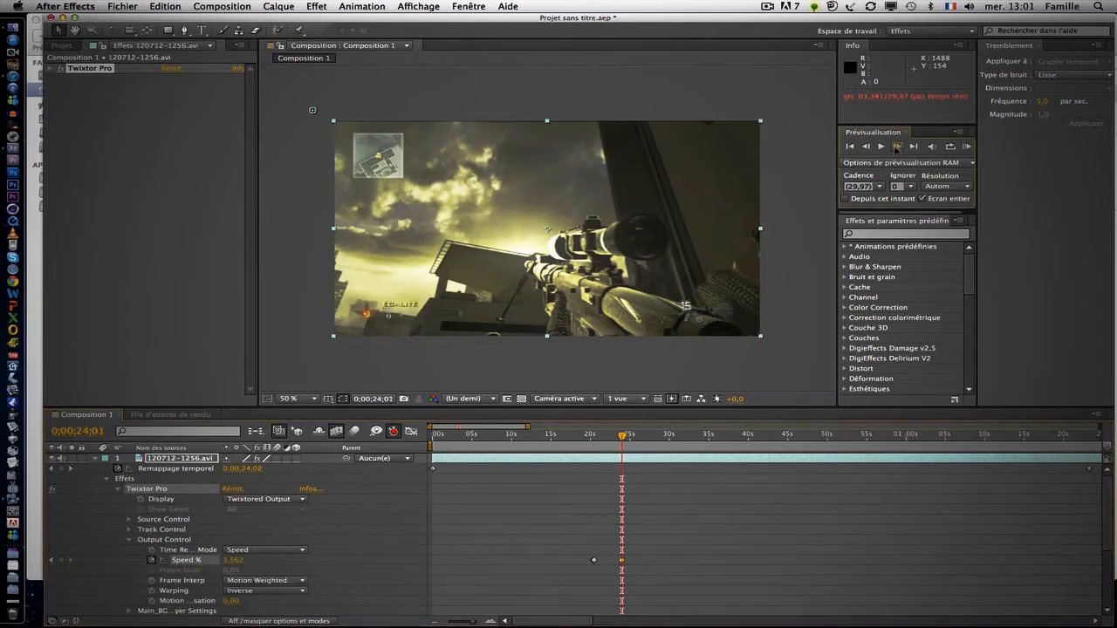
left_click(897, 146)
left_click(224, 564)
key("Return")
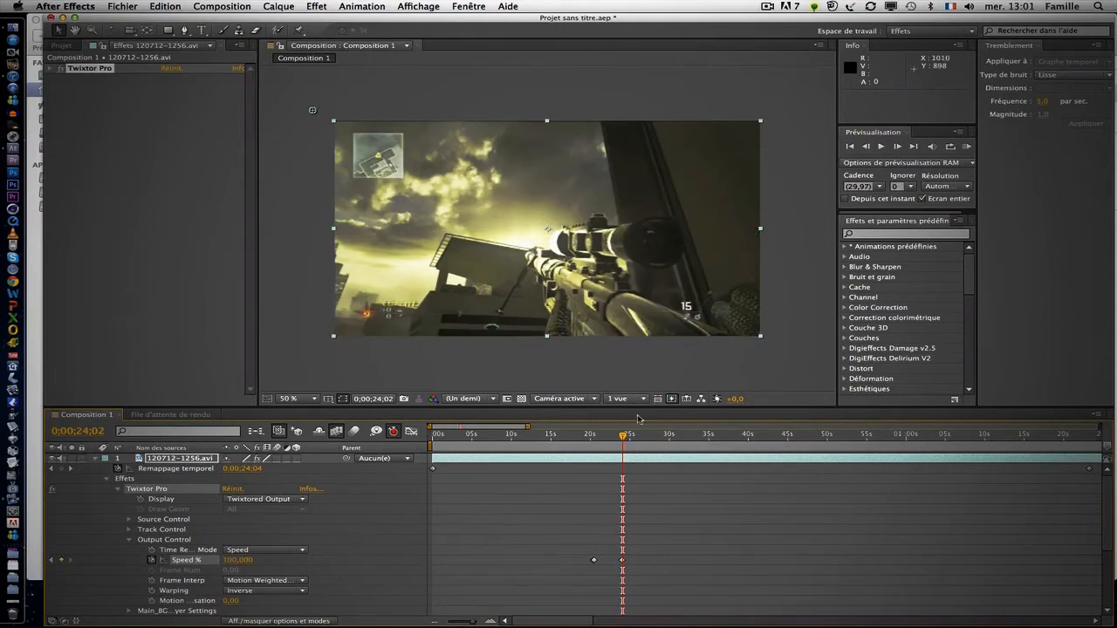
Step: Find the next slow-motion point at 0;00;24;27 and add a Speed % keyframe there at the current value
left_click(633, 436)
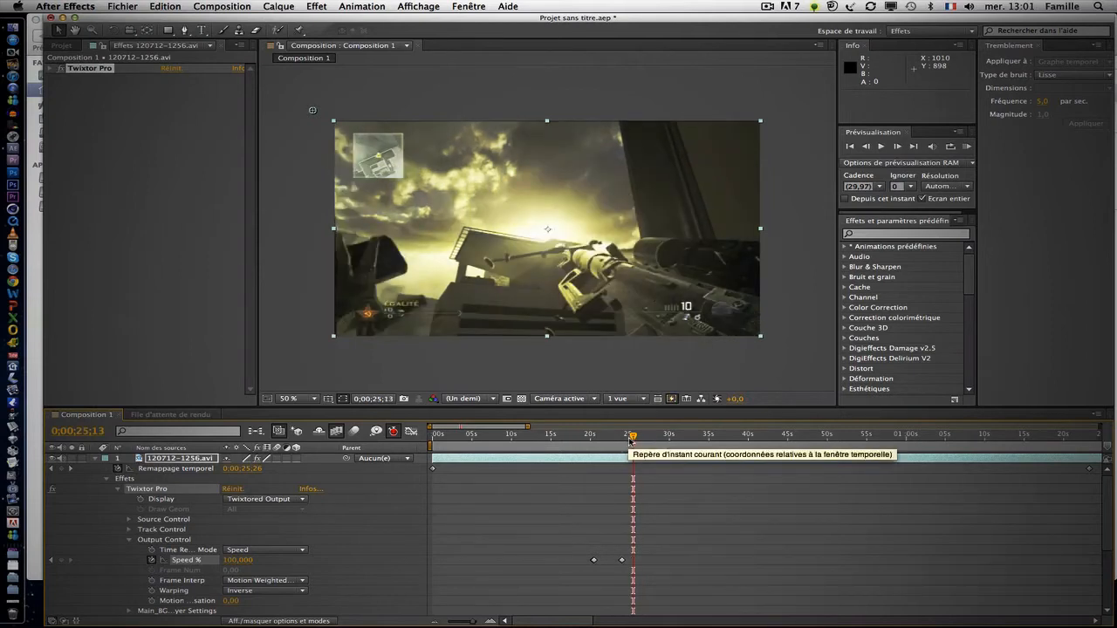
left_click_drag(631, 436, 626, 437)
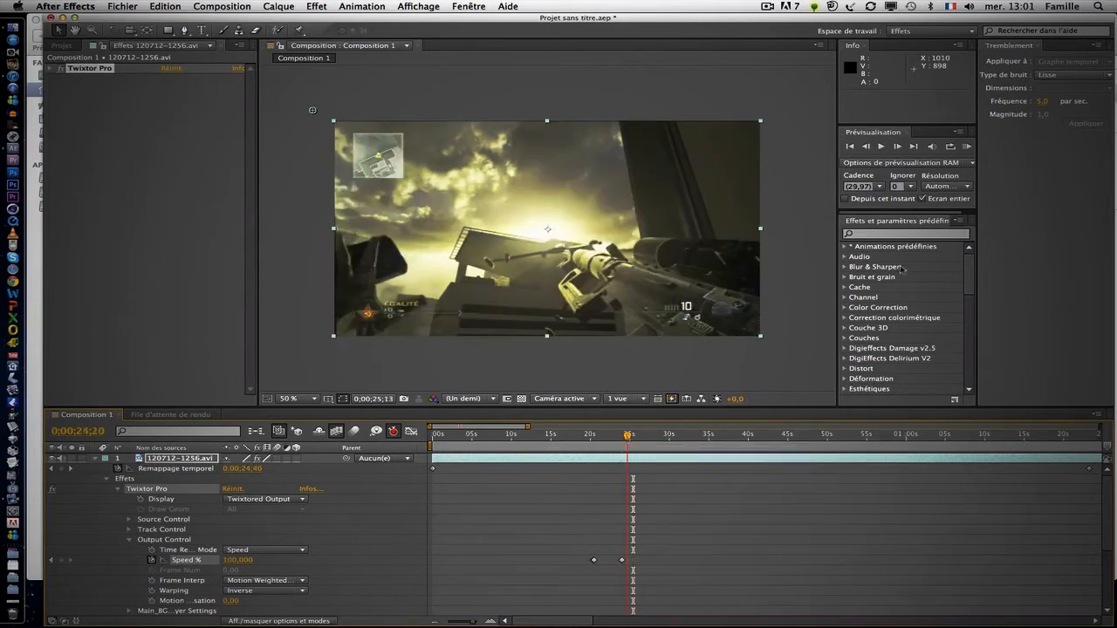
left_click(897, 147)
left_click(897, 147)
left_click(898, 147)
left_click(897, 147)
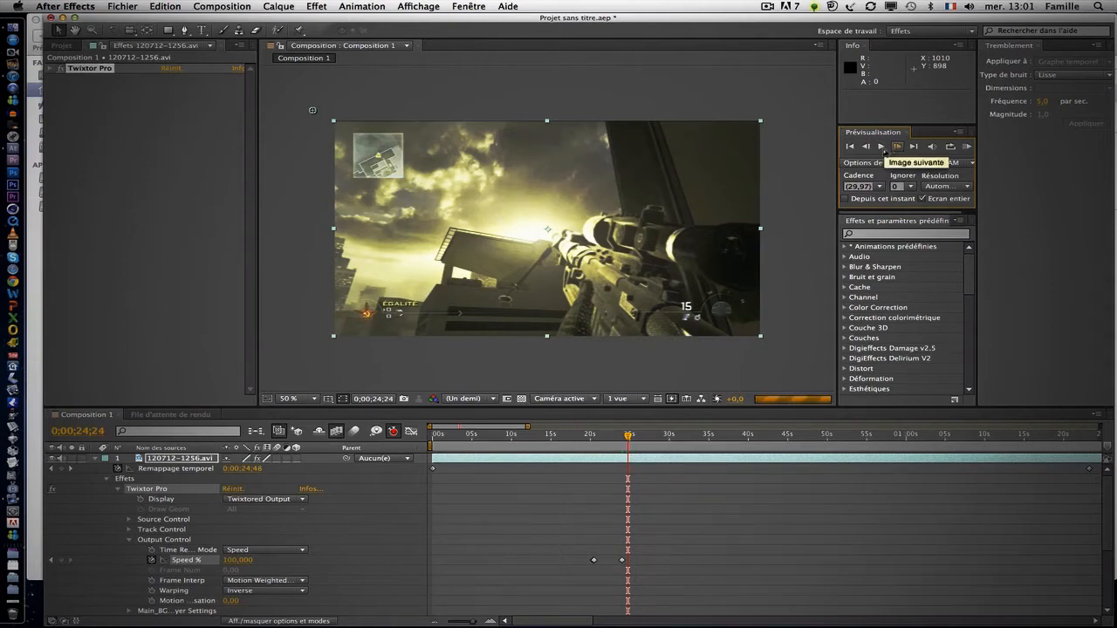
left_click(882, 148)
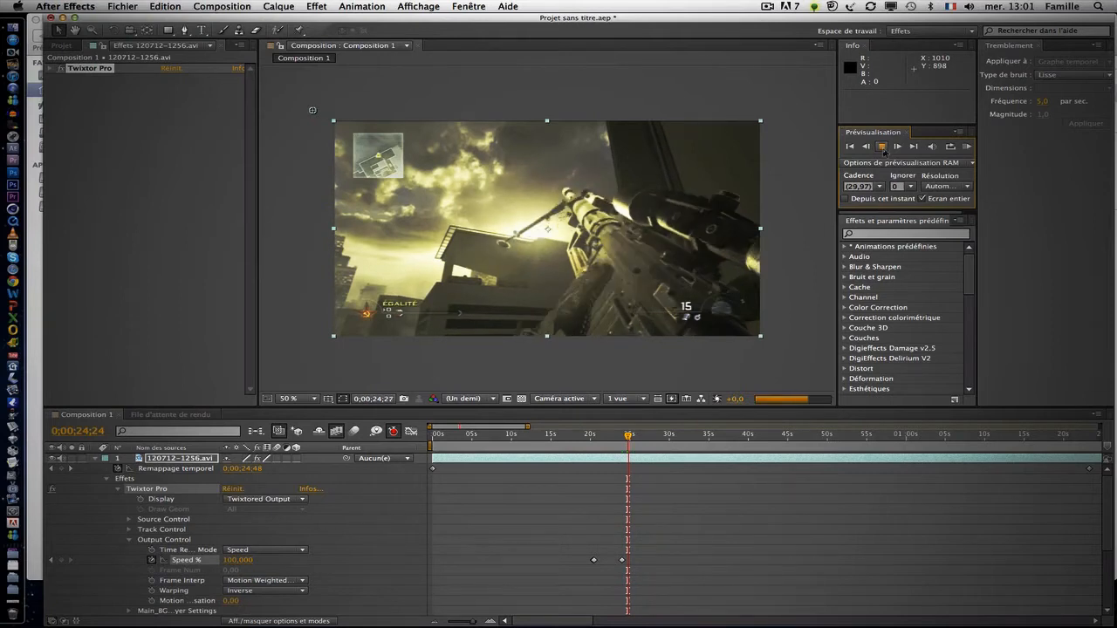
left_click(883, 148)
left_click(61, 562)
Step: Advance two frames to 0;00;24;29, set Twixtor's Speed % to 3,451 and preview the slow motion to 0;00;26;18
left_click(897, 146)
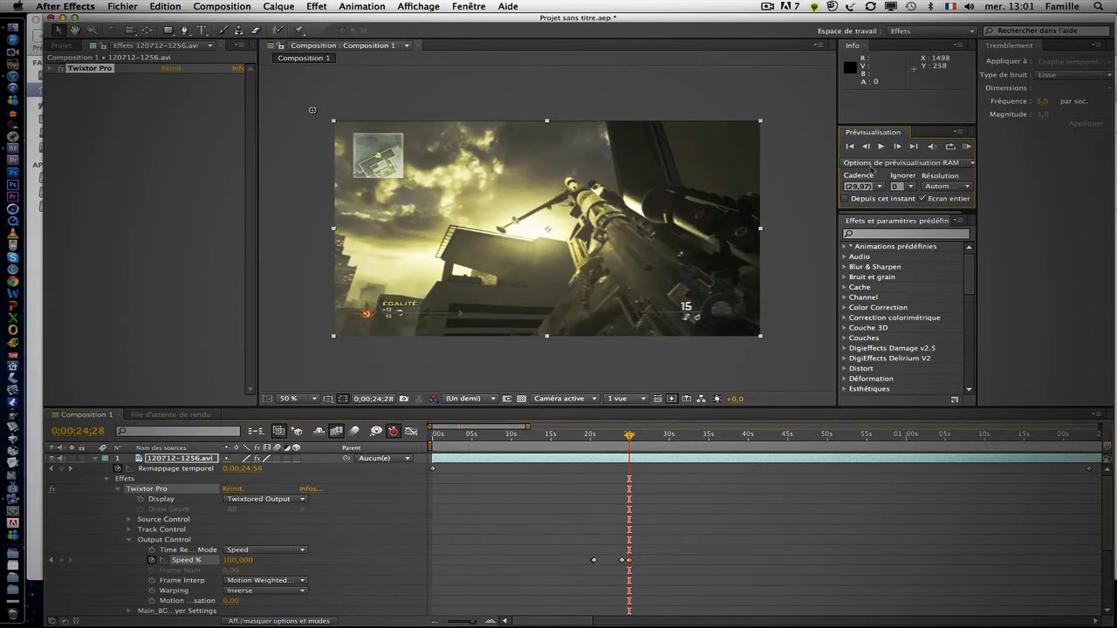
left_click(897, 147)
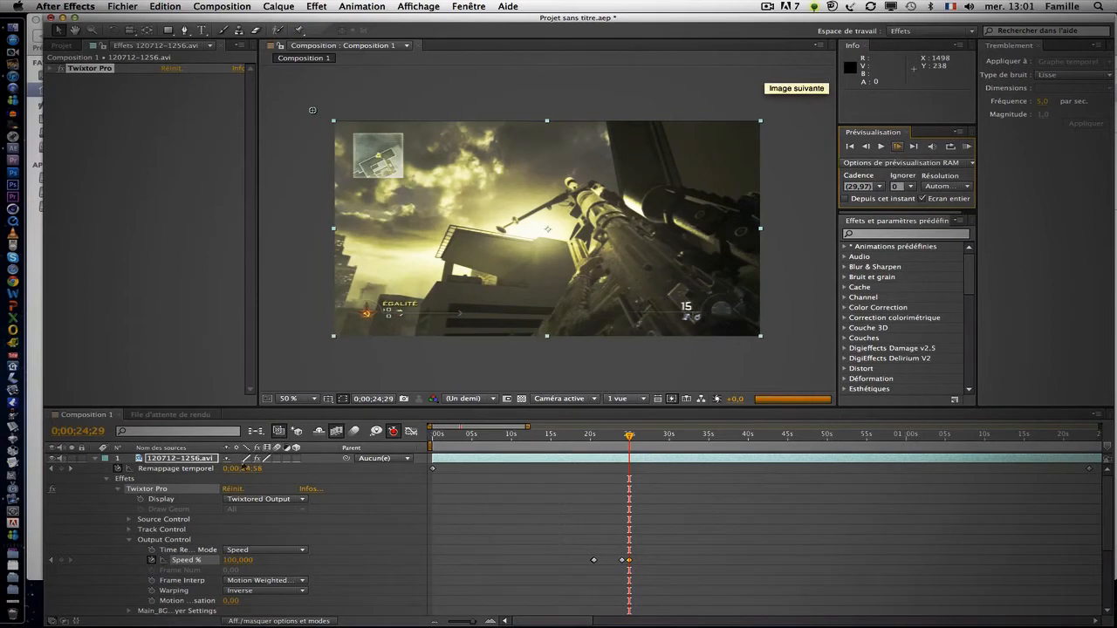
left_click(234, 561)
type("3,451")
key("Return")
left_click(881, 147)
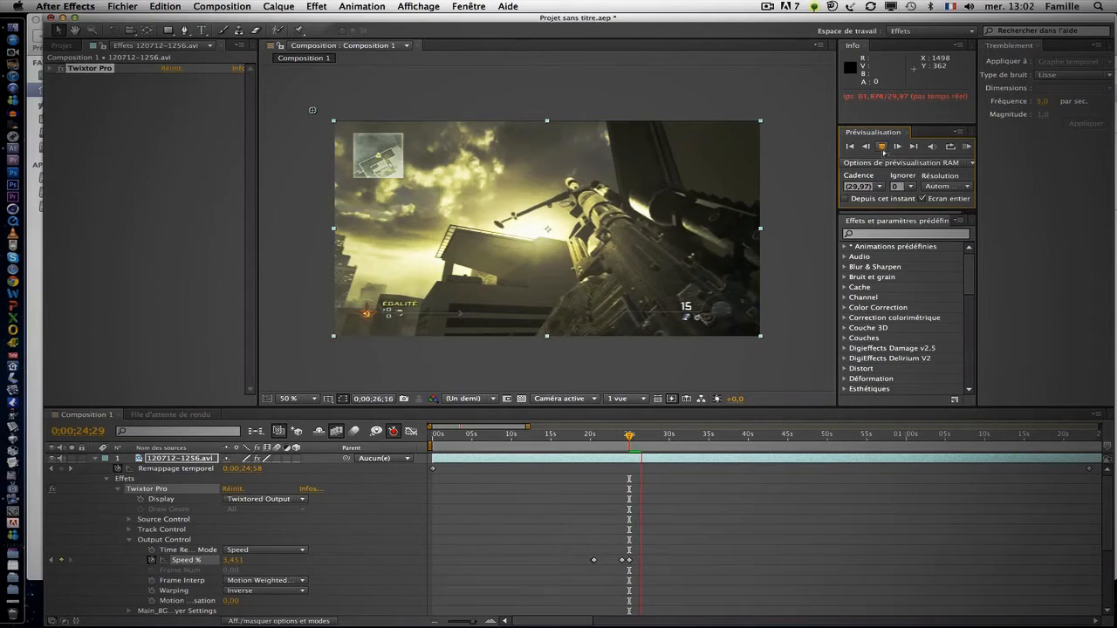
left_click(882, 146)
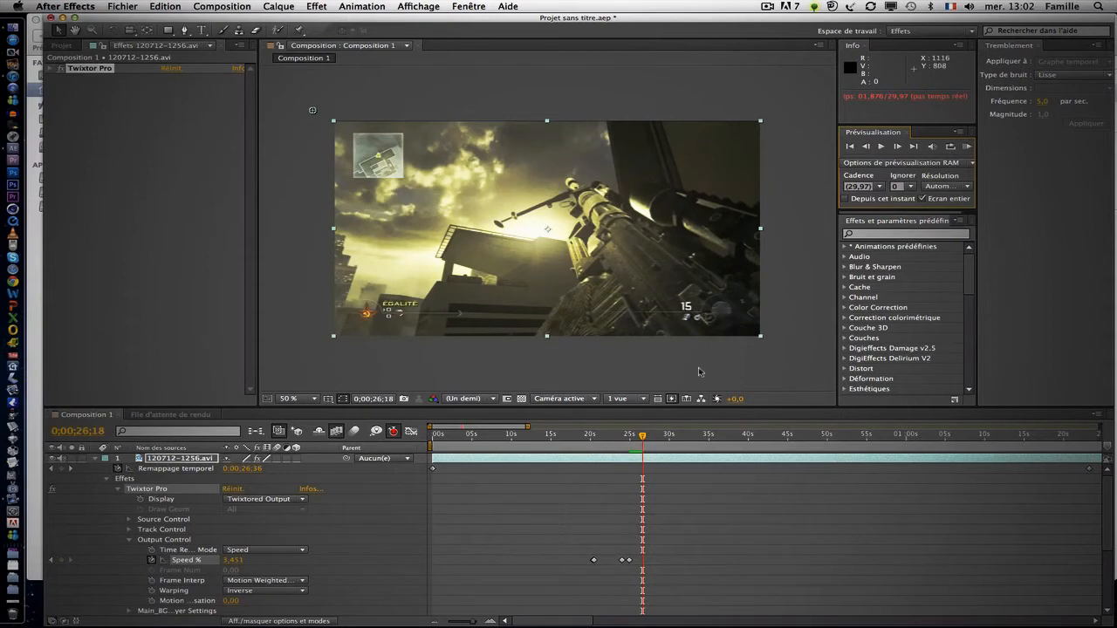
Step: Move to 0;00;26;23 and add a Speed % keyframe at the current value to end the slow section
left_click(664, 435)
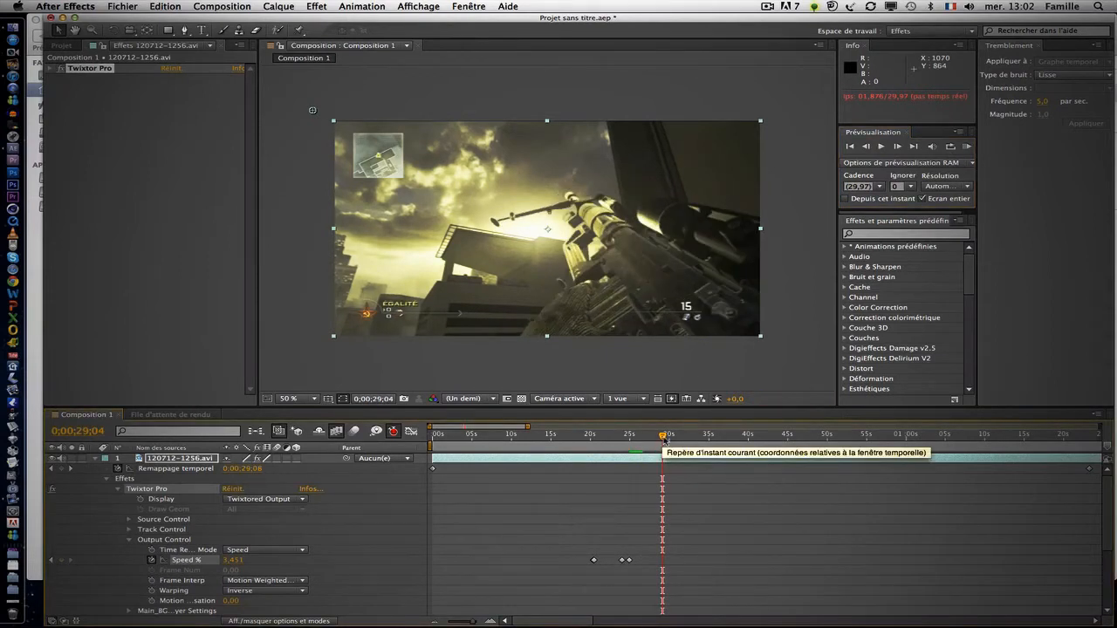
left_click_drag(664, 438, 646, 440)
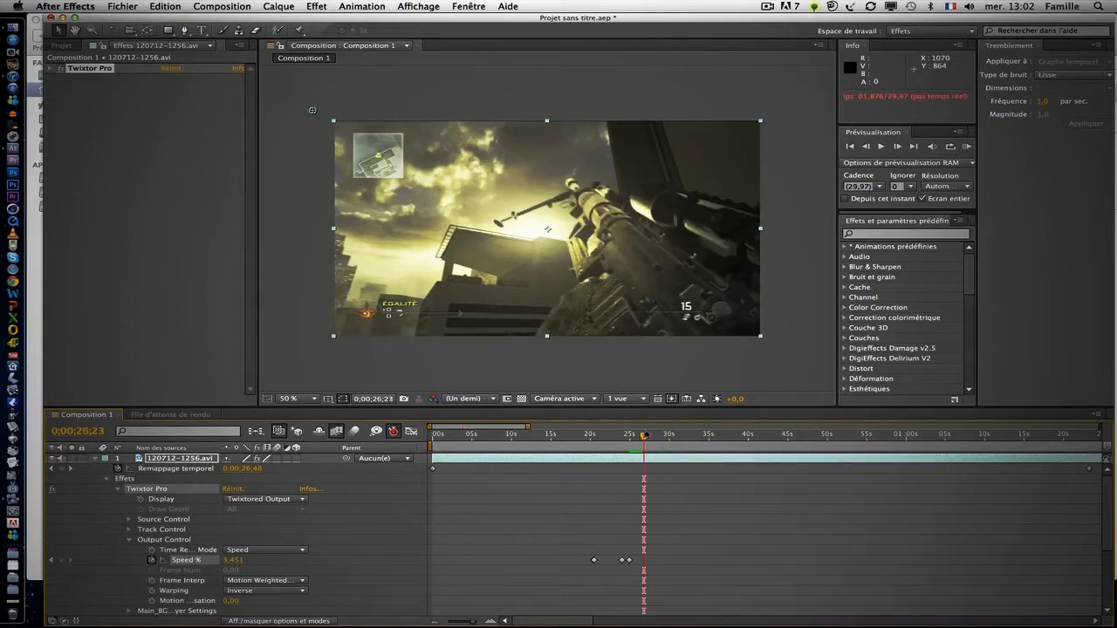
left_click(632, 554)
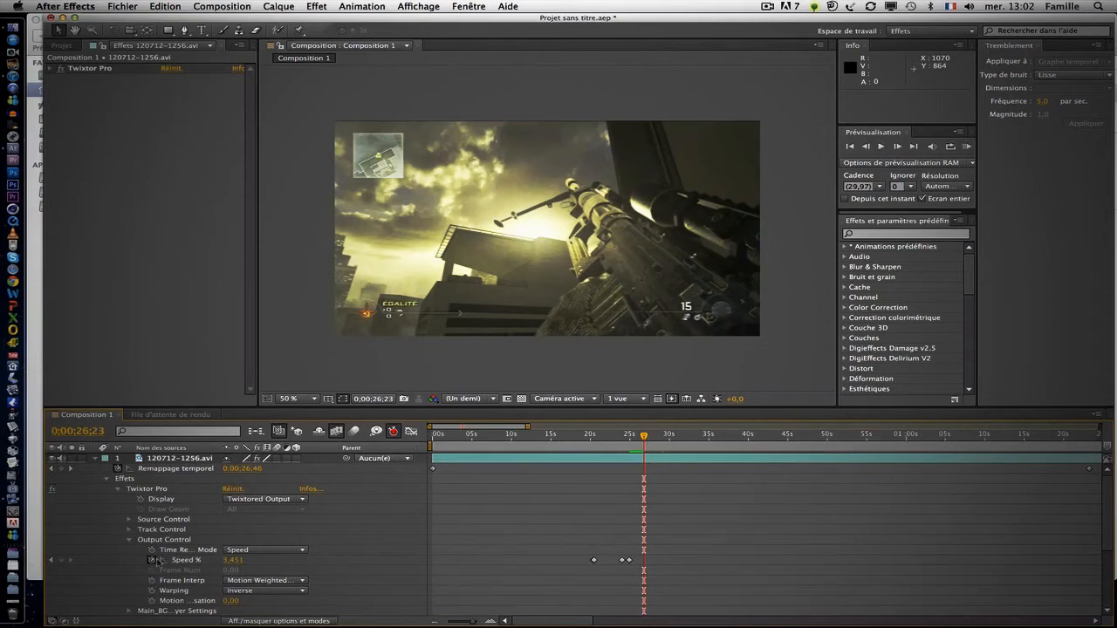
left_click(60, 561)
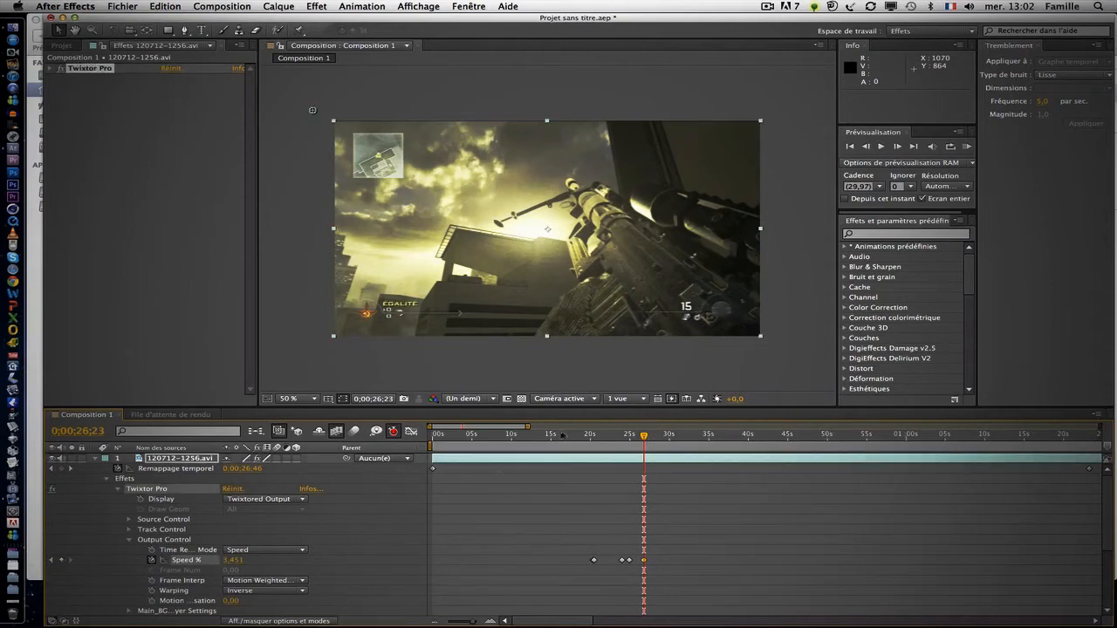
Step: Advance two frames to 0;00;26;25 and set Twixtor's Speed % back to 100
left_click(897, 145)
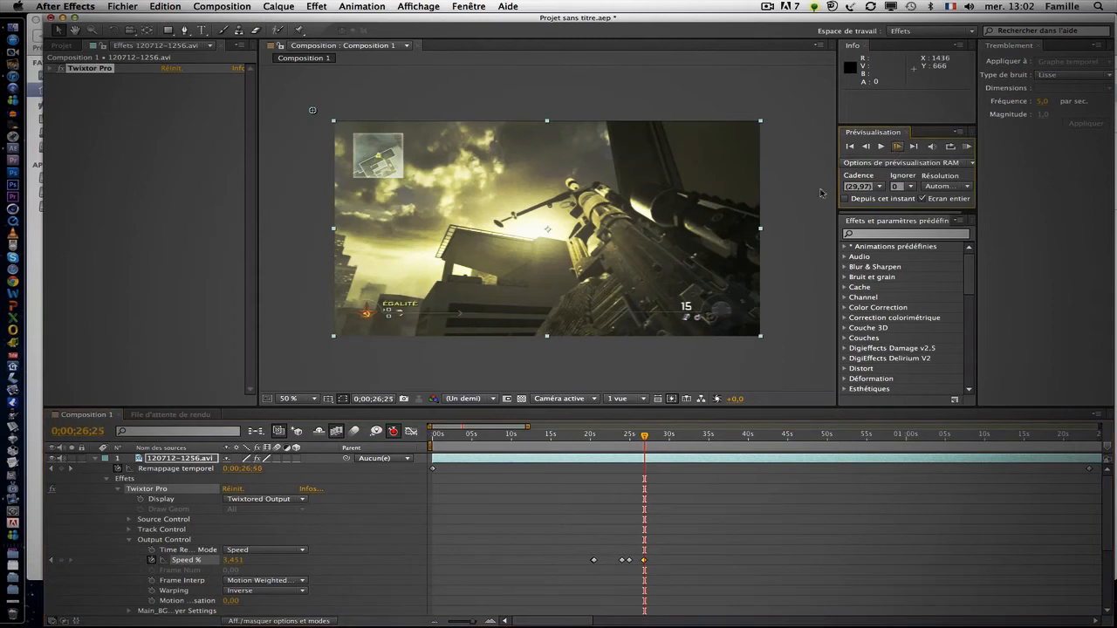
left_click(234, 561)
type("100")
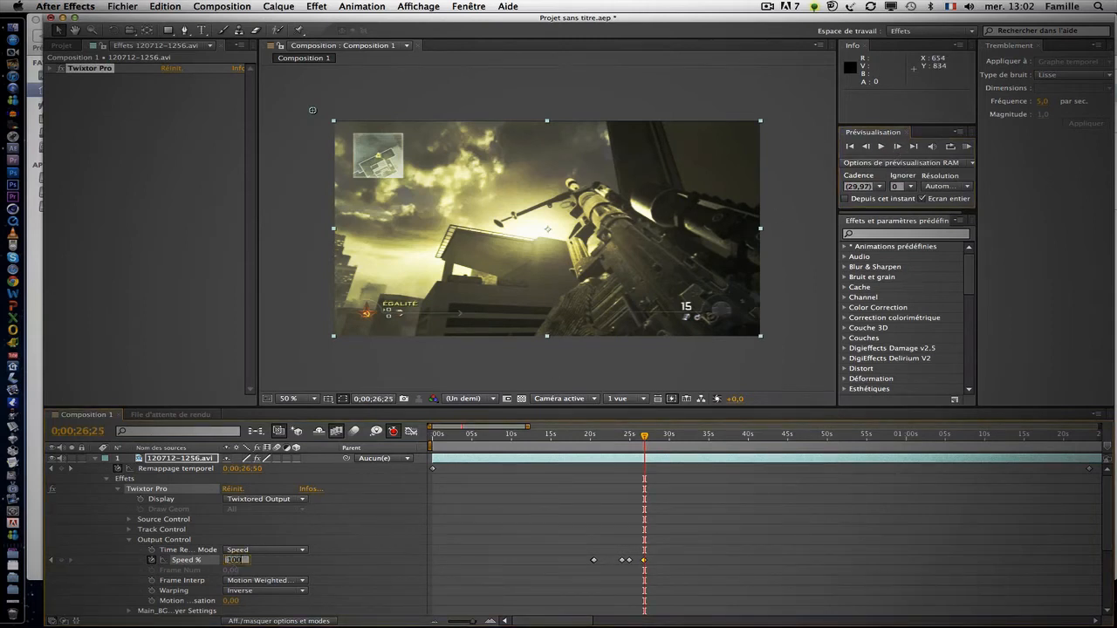
key("Return")
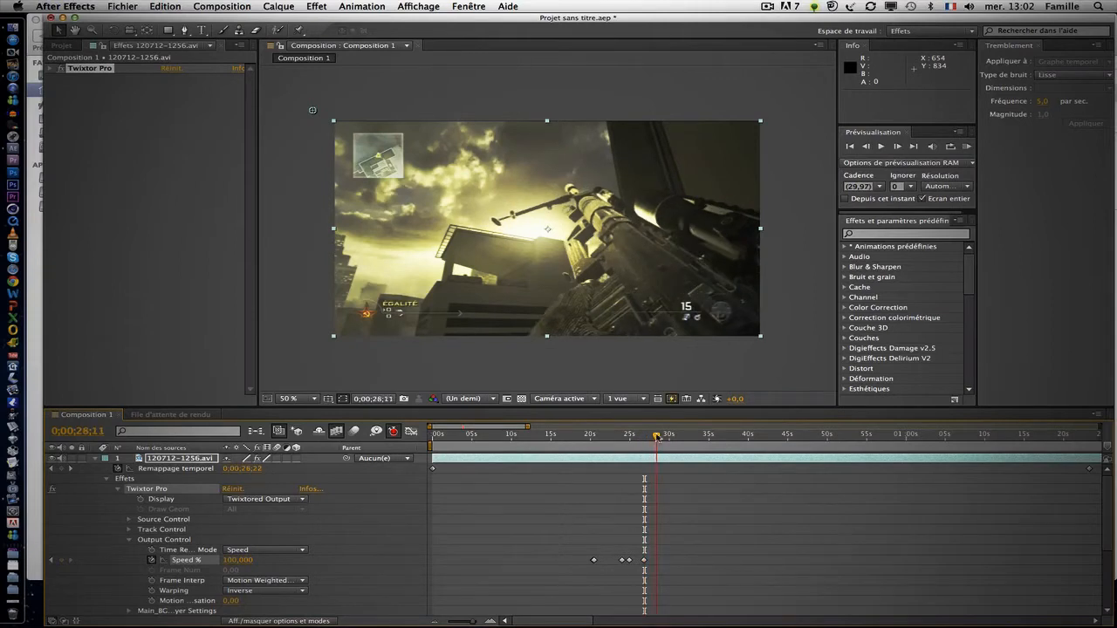
Step: Locate the next slow-motion point at 0;00;27;24 and add a Speed % keyframe there at the current value
left_click_drag(664, 437, 648, 440)
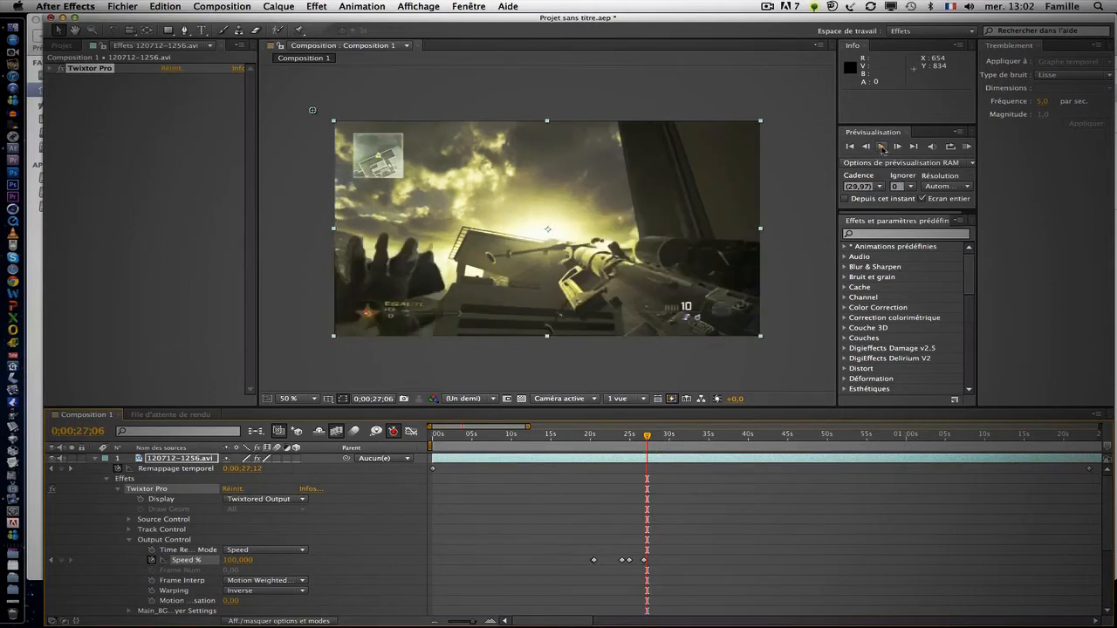
left_click(882, 146)
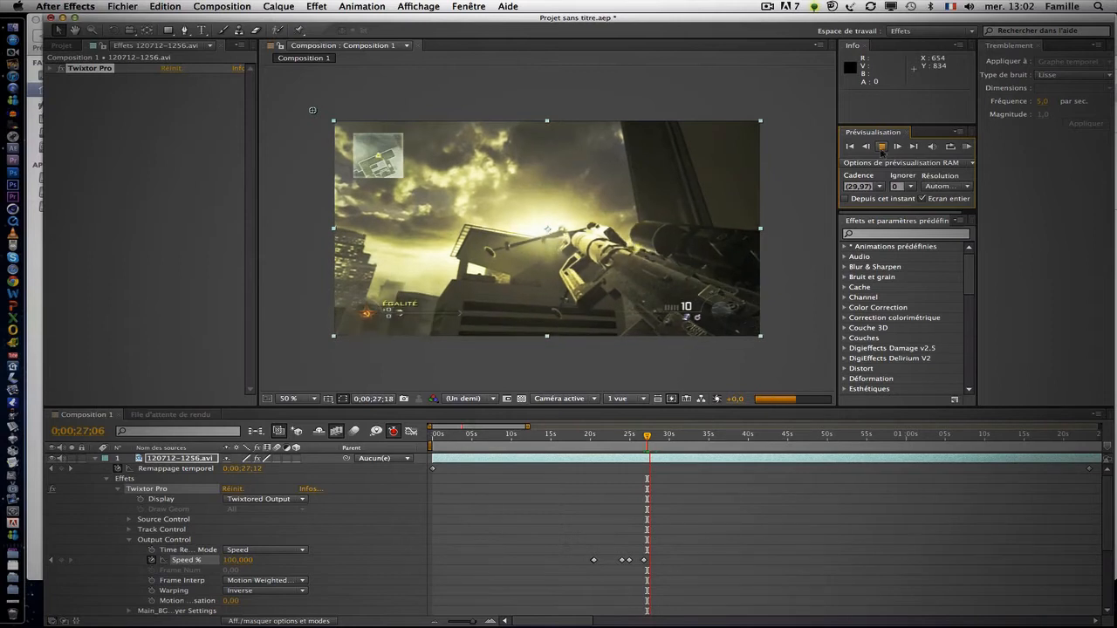
left_click(882, 147)
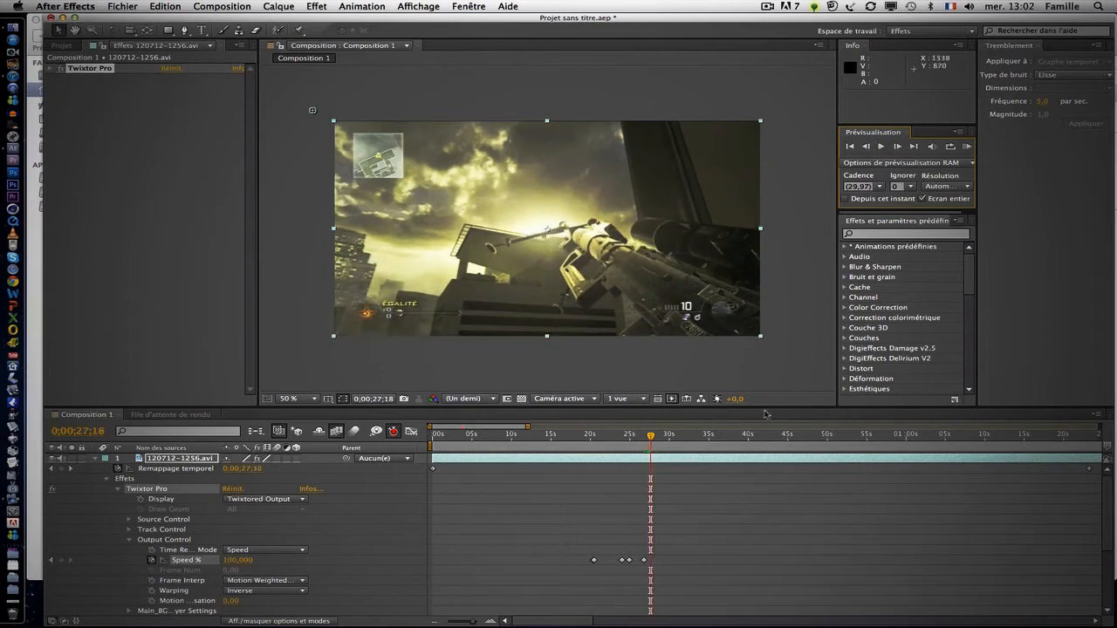
left_click_drag(471, 623, 483, 624)
left_click(780, 437)
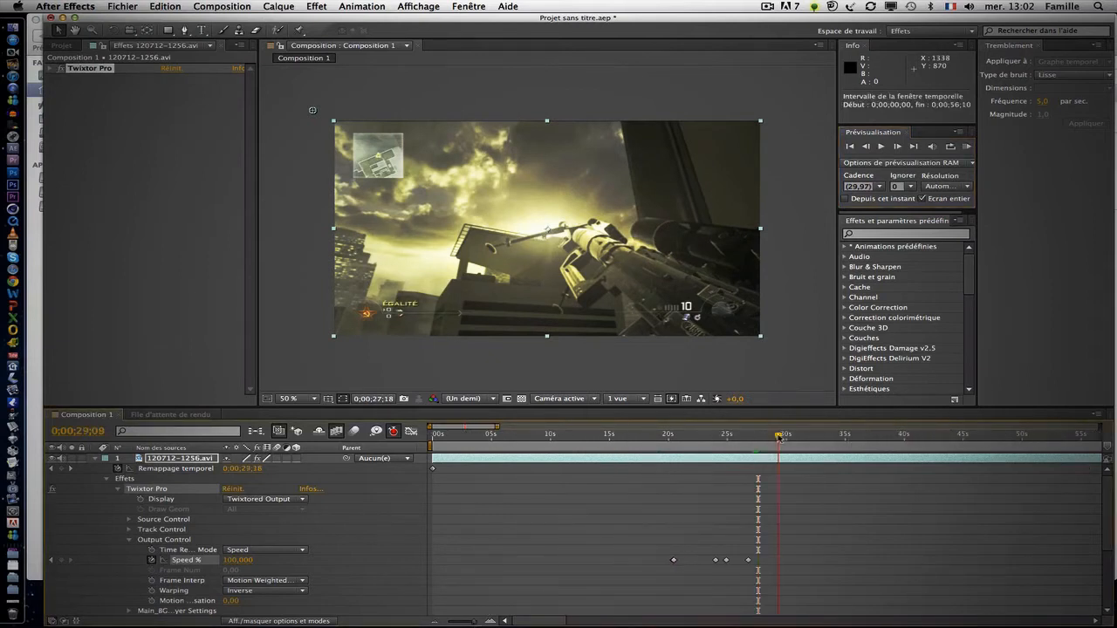
left_click_drag(779, 437, 771, 439)
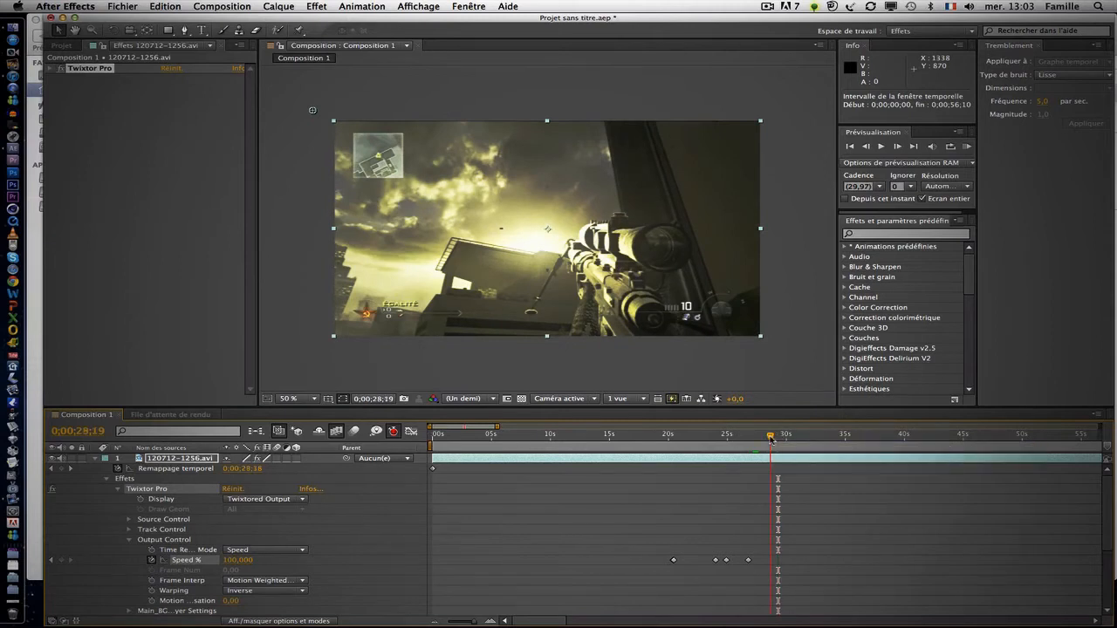
left_click_drag(771, 439, 765, 438)
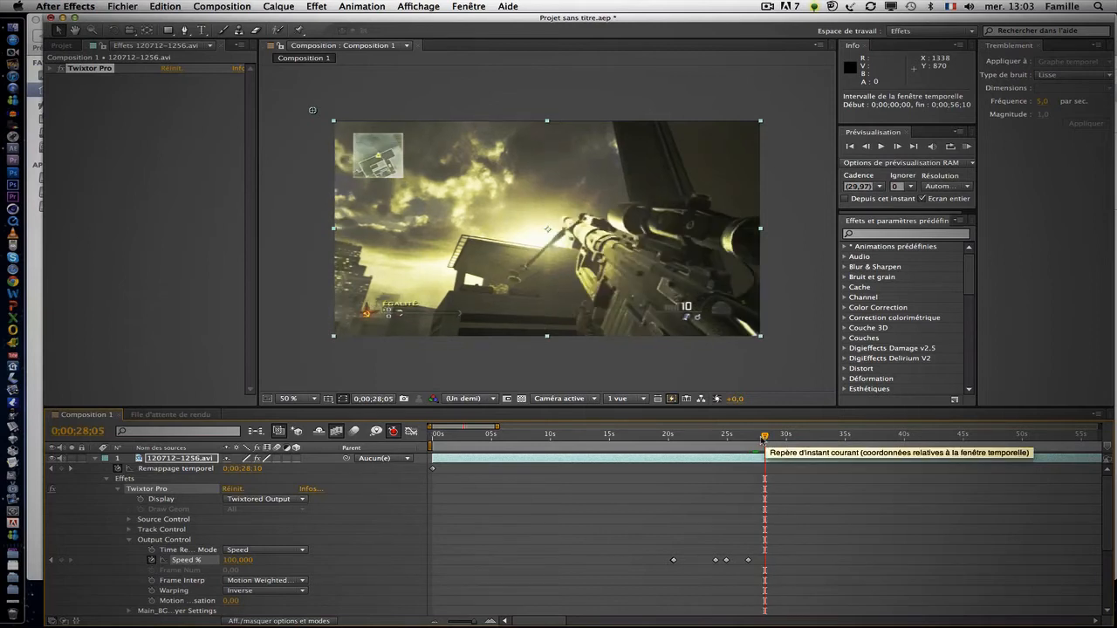
left_click_drag(763, 438, 759, 440)
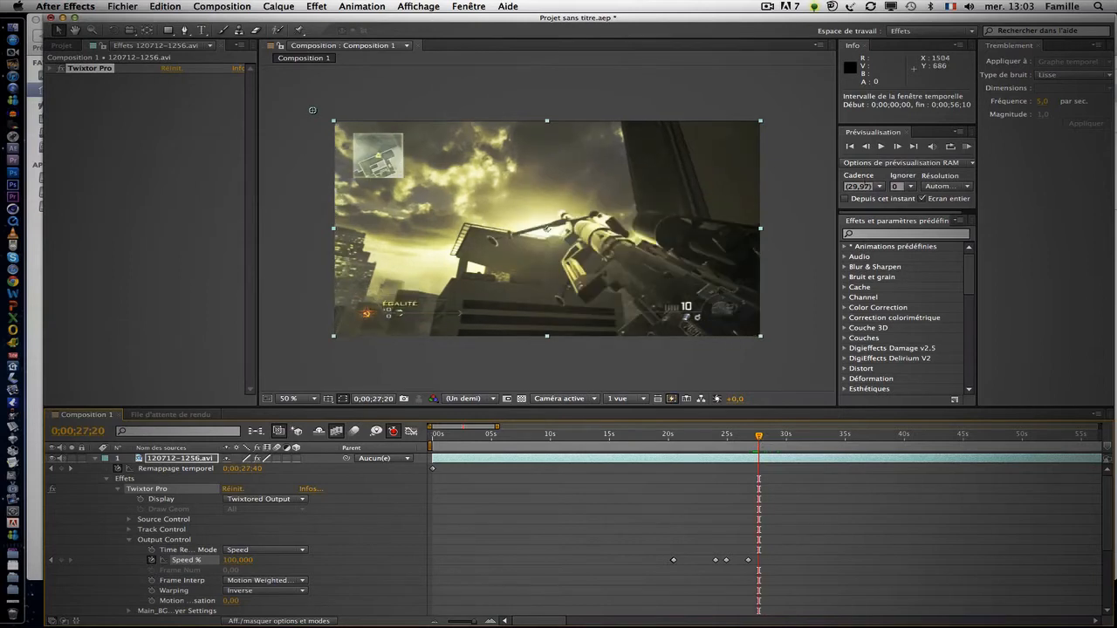
left_click(880, 148)
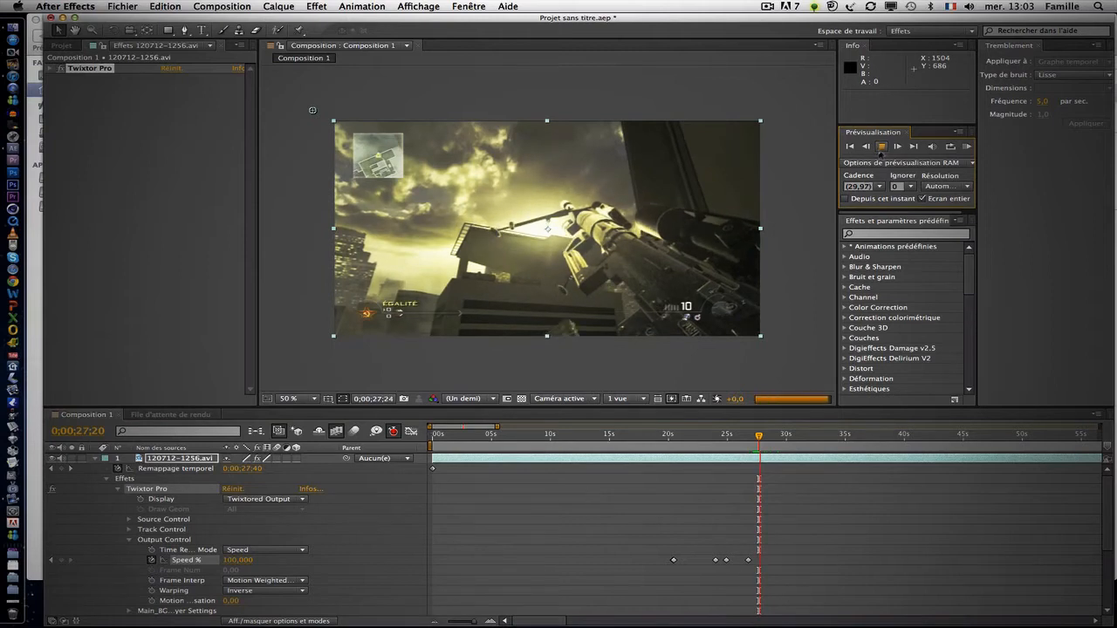
left_click(881, 149)
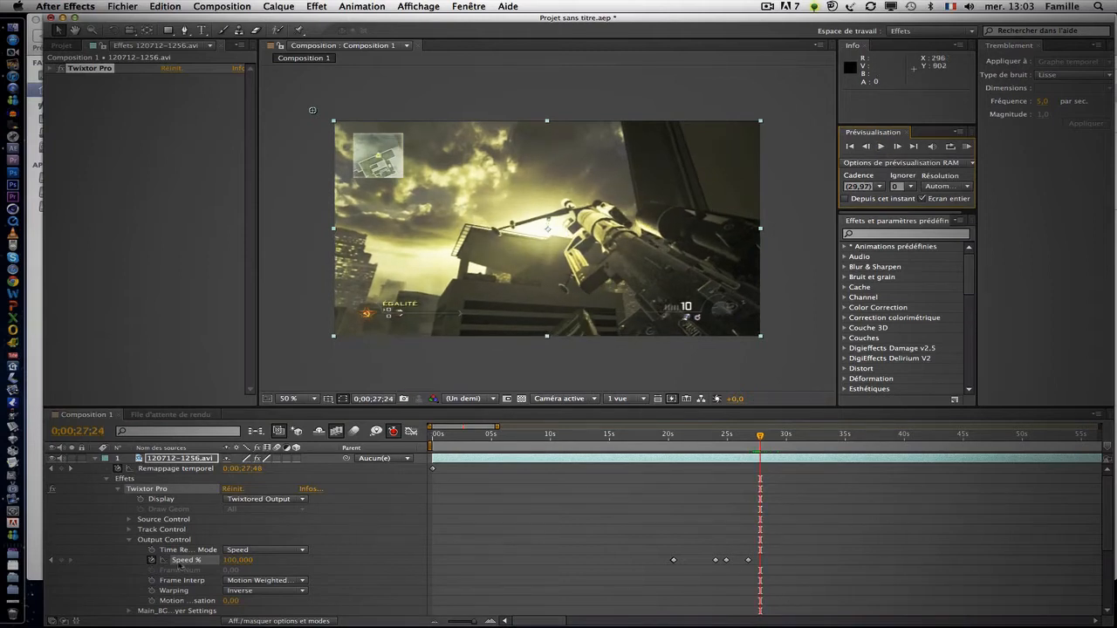
left_click(61, 560)
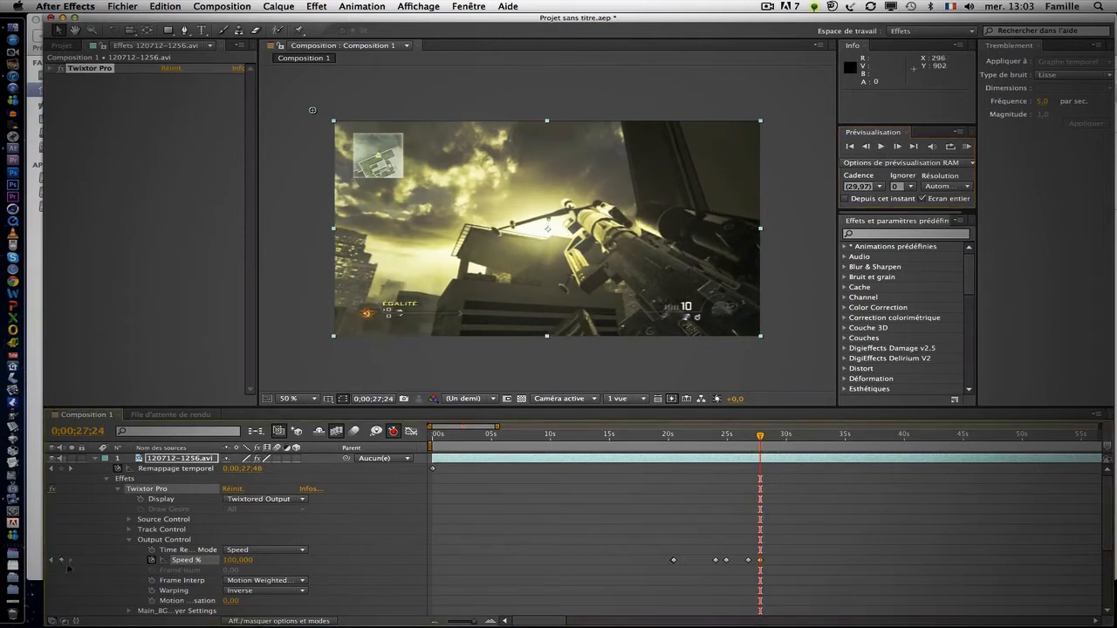
Step: Advance two frames to 0;00;27;26, set Twixtor's Speed % to 4,124 and preview the slow motion to 0;00;30;03
double_click(899, 148)
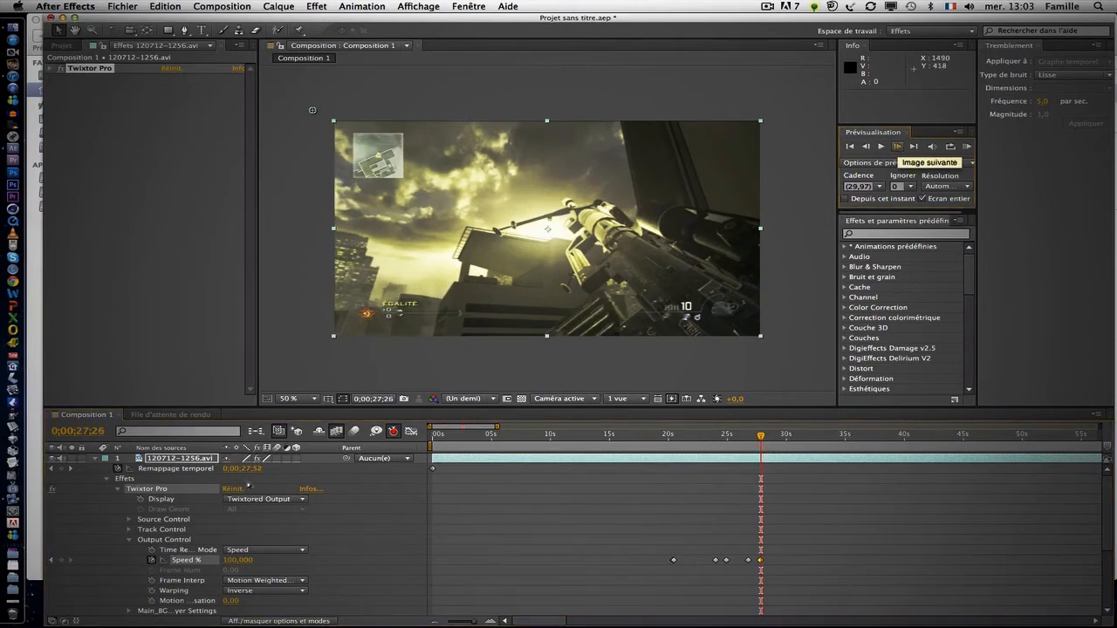
left_click(229, 561)
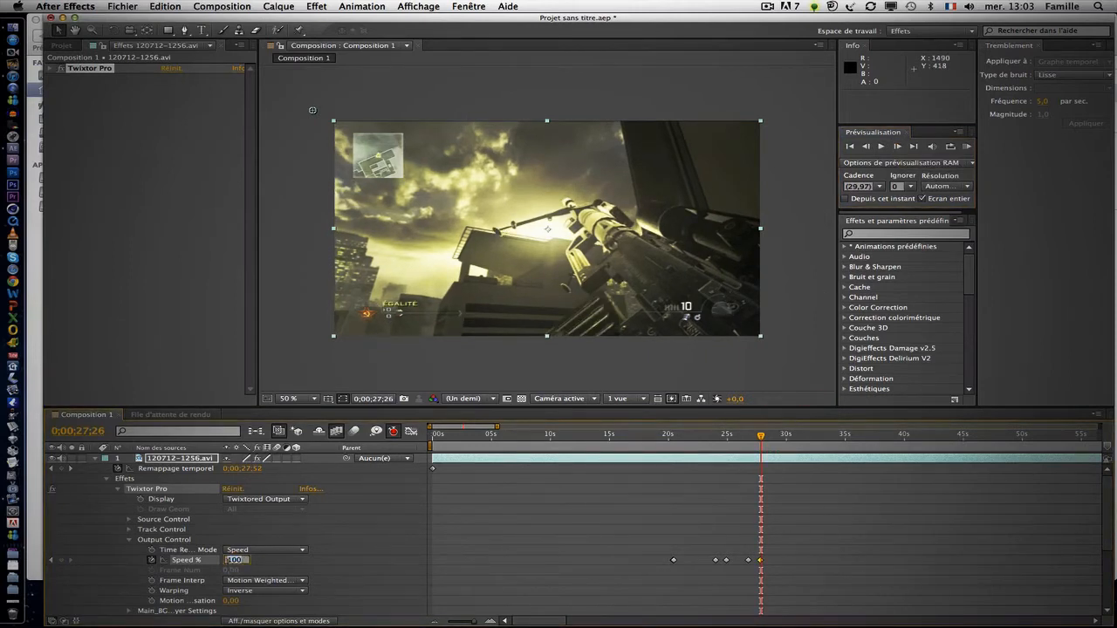
key("Return")
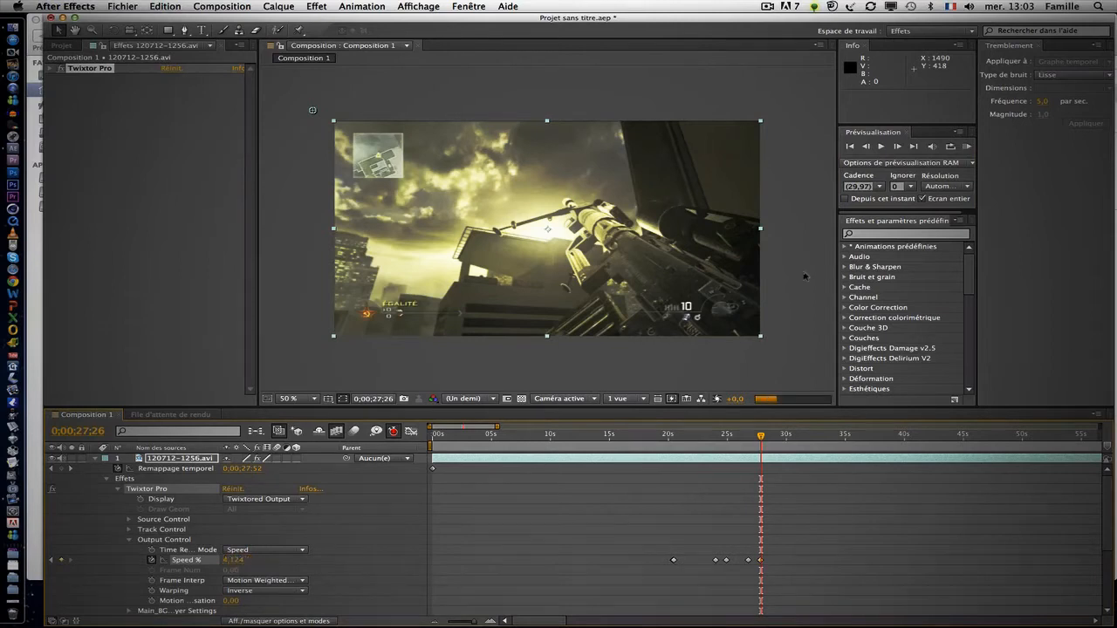
left_click(882, 147)
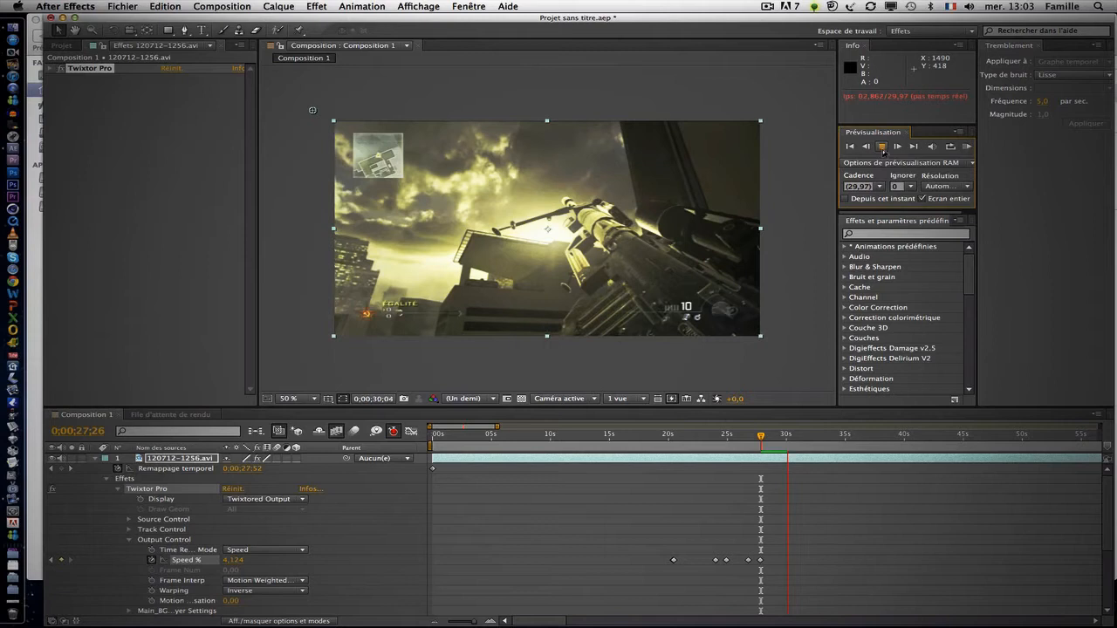
left_click(883, 147)
Step: Try a RAM preview frame rate of 59,94 with Automatique resolution, previewing the slow motion to 0;00;30;19
left_click(879, 186)
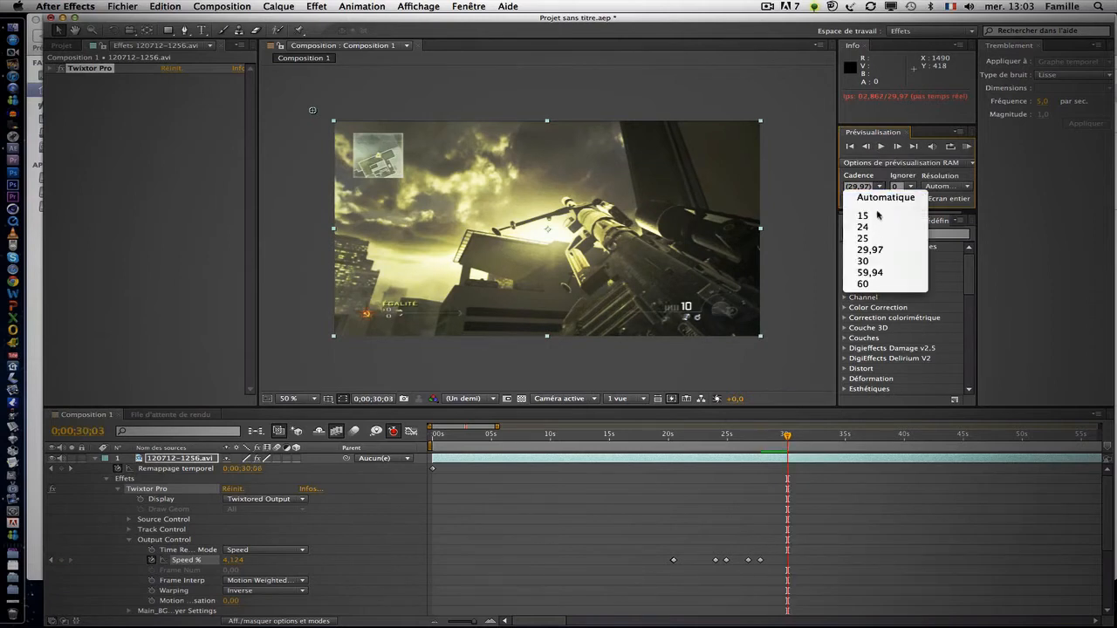
left_click(871, 273)
left_click(880, 149)
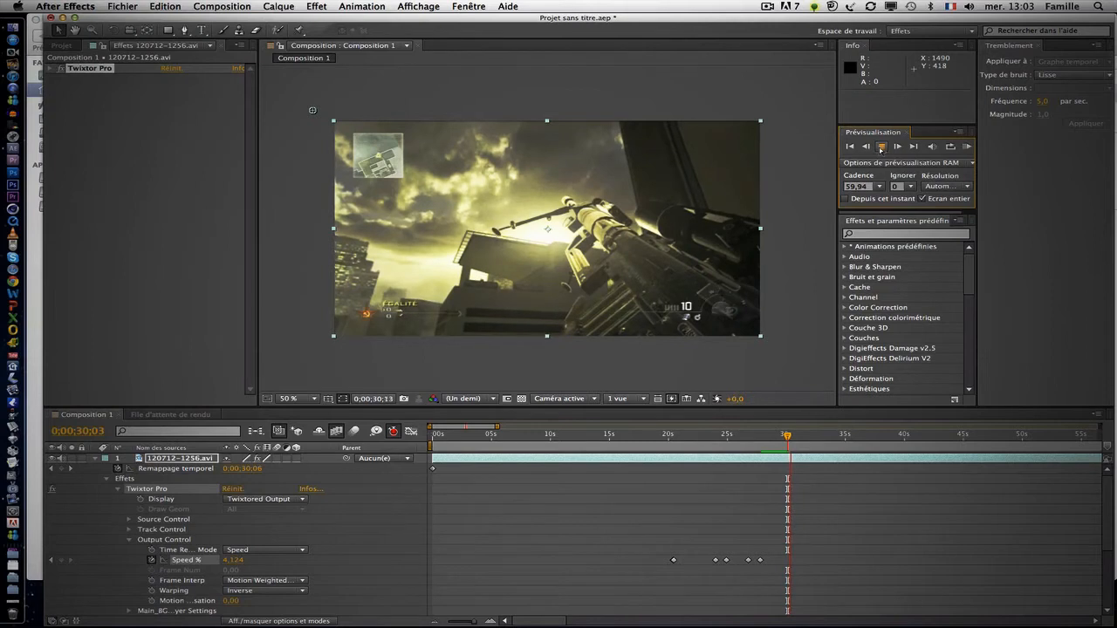
left_click(881, 149)
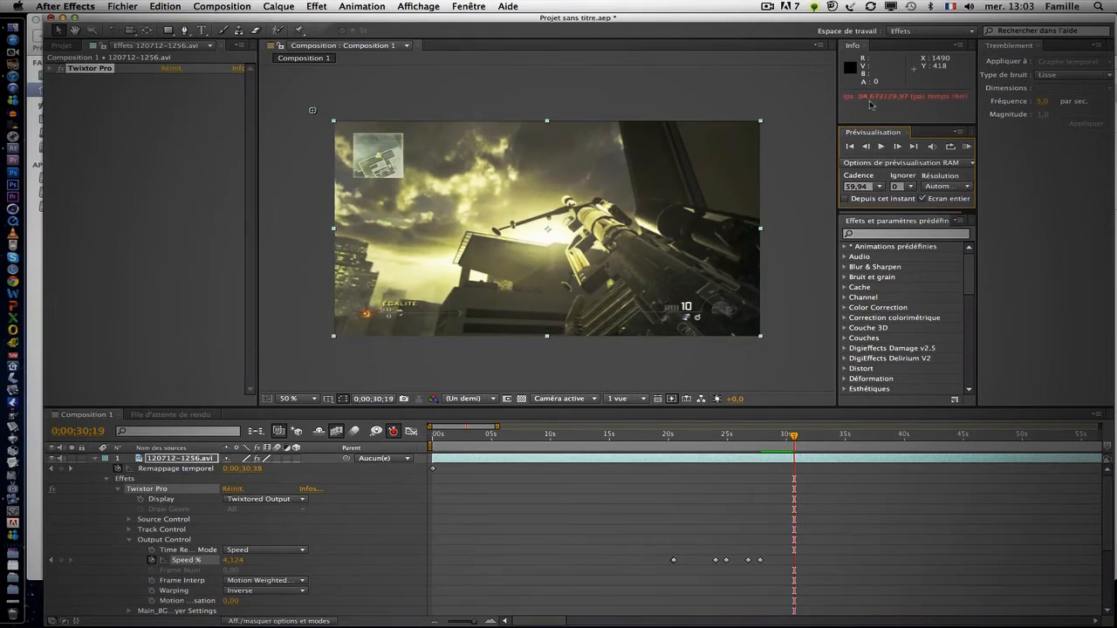
left_click(945, 164)
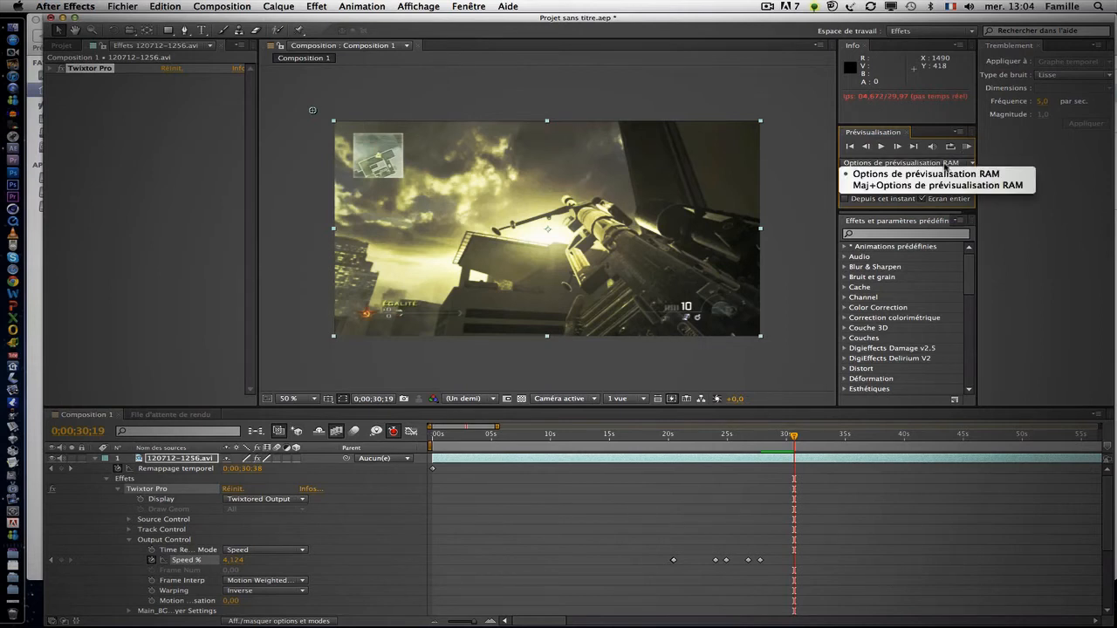
left_click(947, 173)
left_click(950, 187)
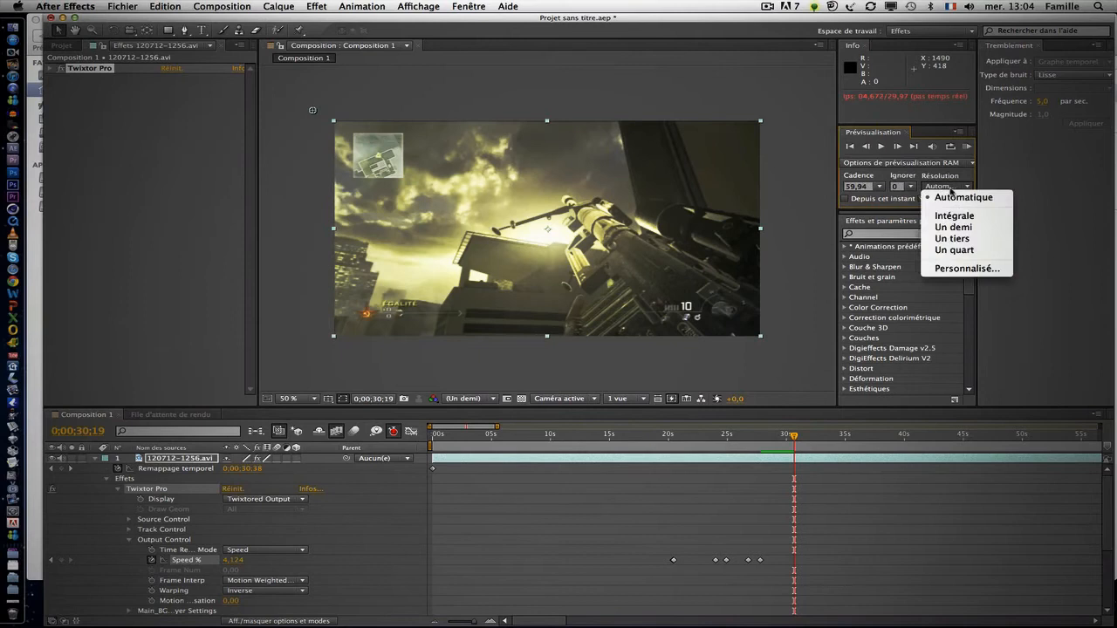
left_click(955, 198)
Step: Preview the slow motion to 0;00;31;06 and add a Speed % keyframe there at the current value
left_click(882, 147)
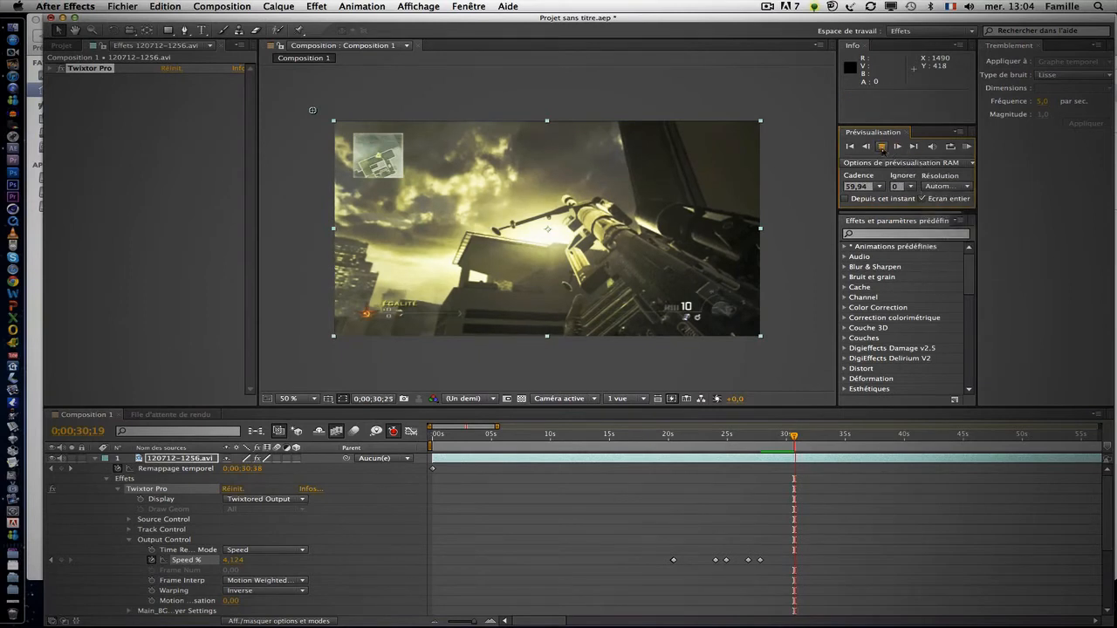
left_click(882, 148)
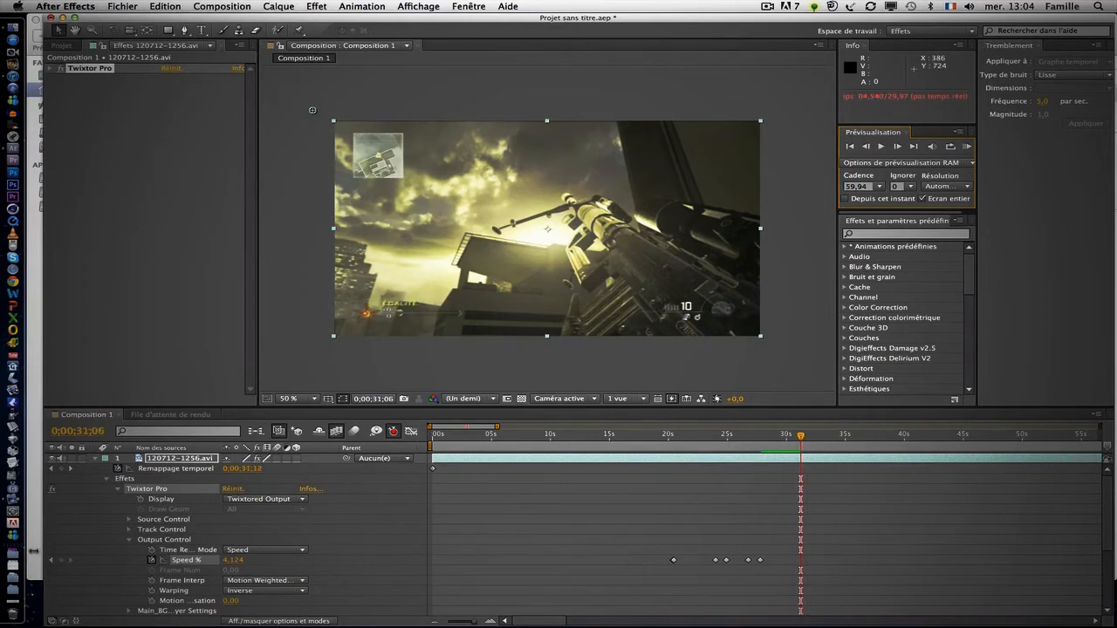
left_click(60, 560)
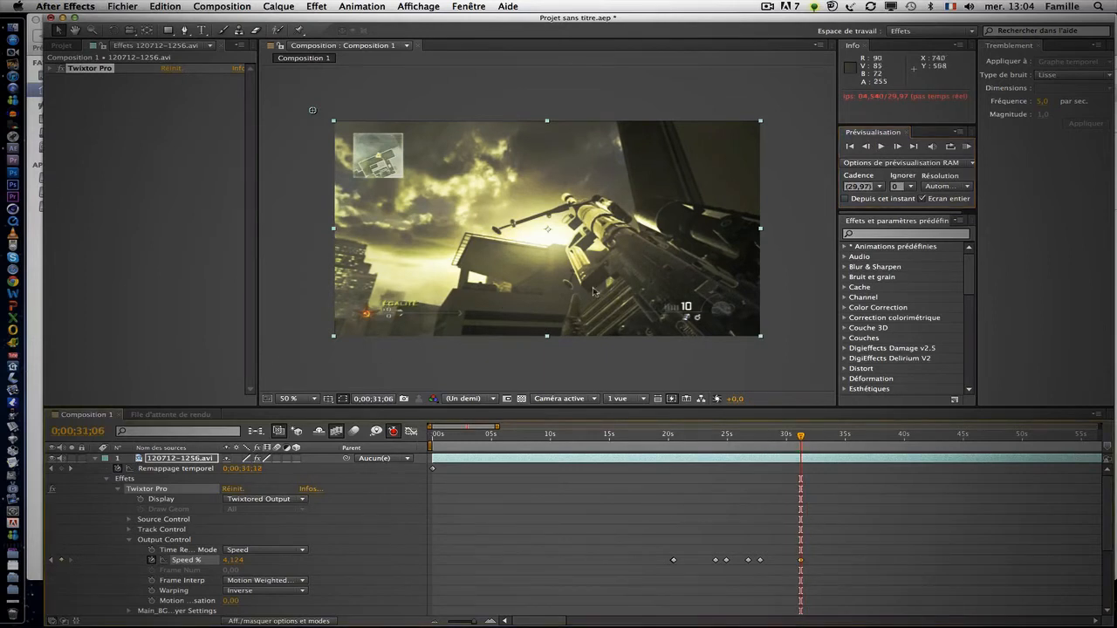
Step: Advance two frames to 0;00;31;08 and set Twixtor's Speed % back to 100
left_click(897, 148)
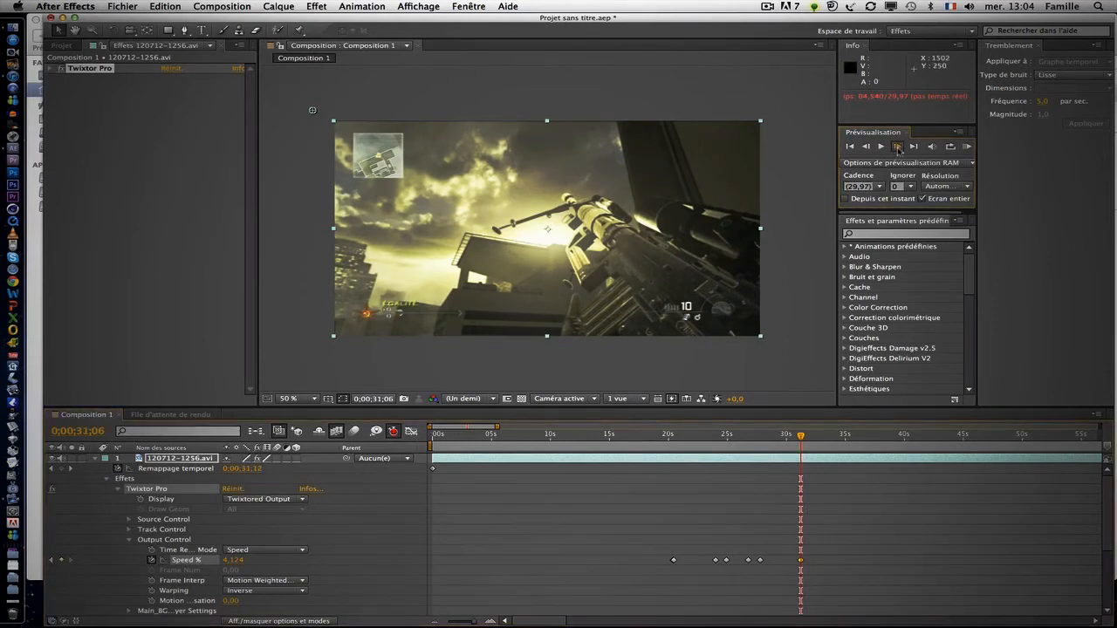
left_click(898, 147)
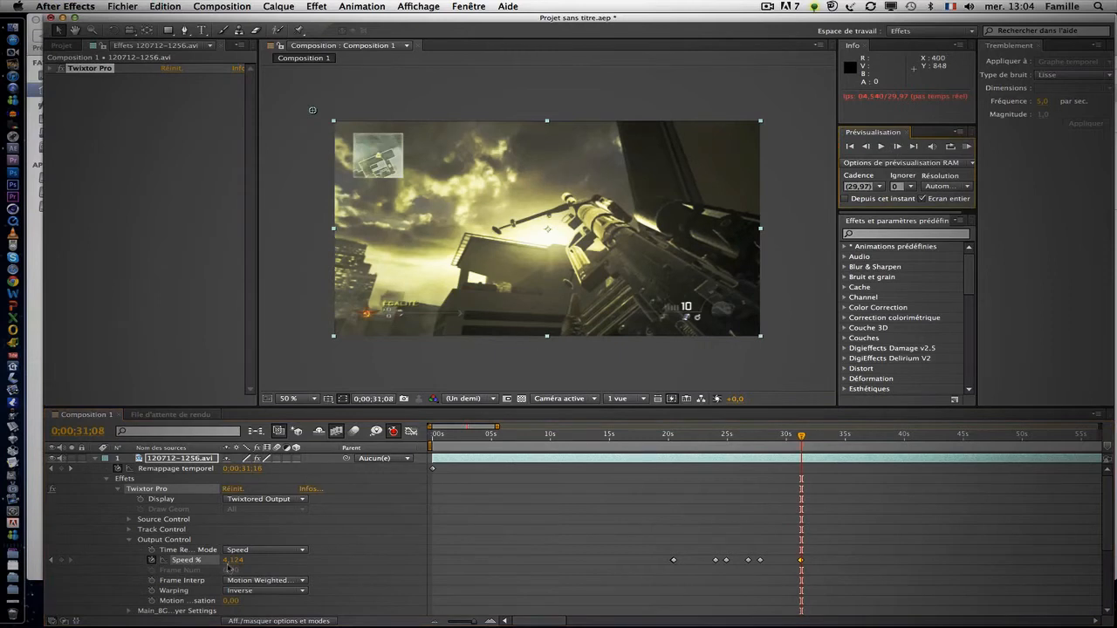
left_click(232, 560)
type("100")
key("Return")
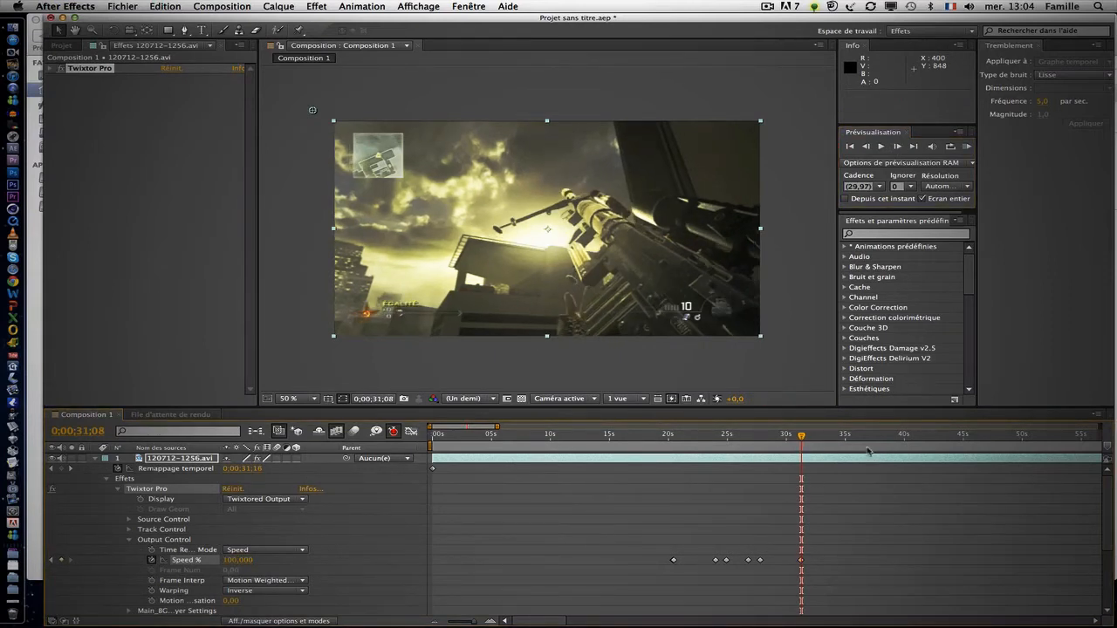
Step: Preview the retimed clip from 0;00;20;09, just before the first Speed % keyframe
left_click_drag(663, 438, 670, 446)
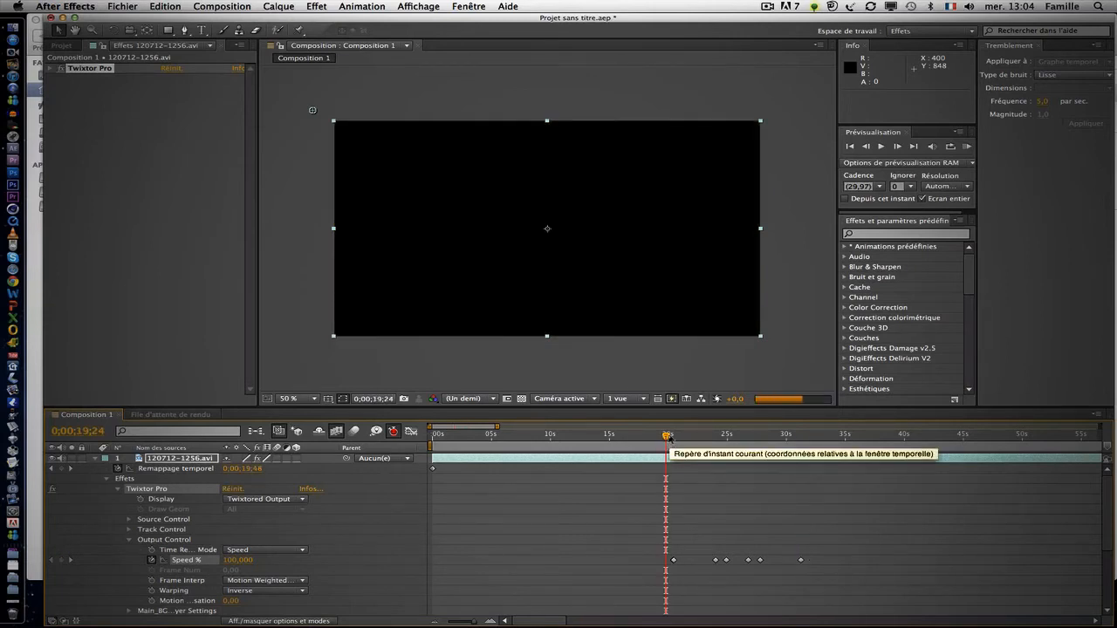
left_click(882, 147)
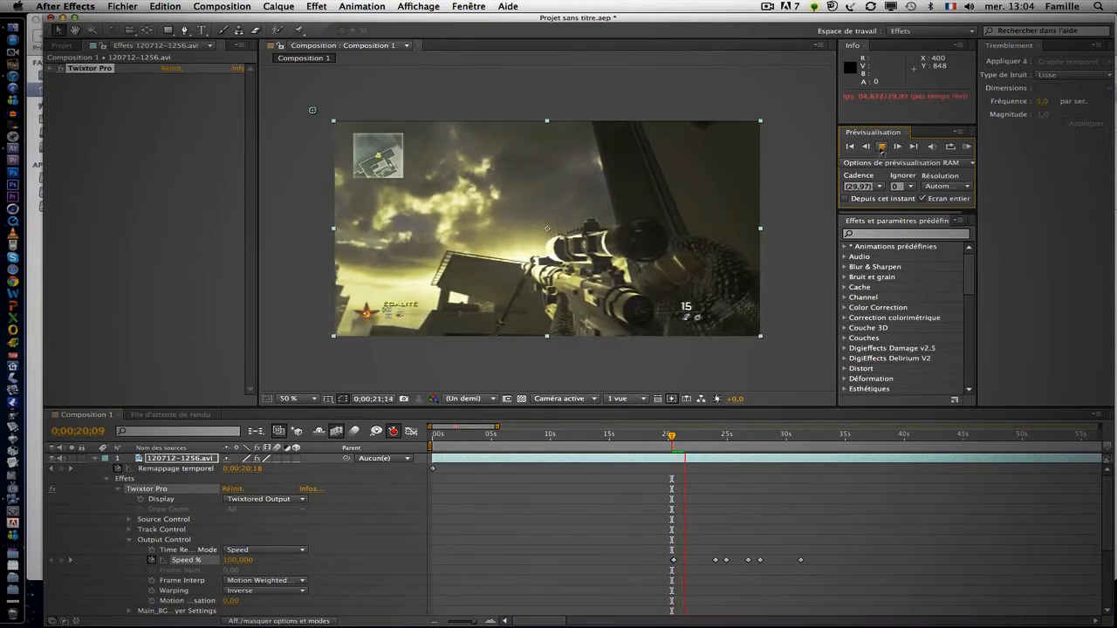
left_click(882, 149)
Step: Apply Video Copilot's Twitch effect to the clip, collapse the Twixtor Pro properties and expand Twitch's in the timeline
left_click(625, 436)
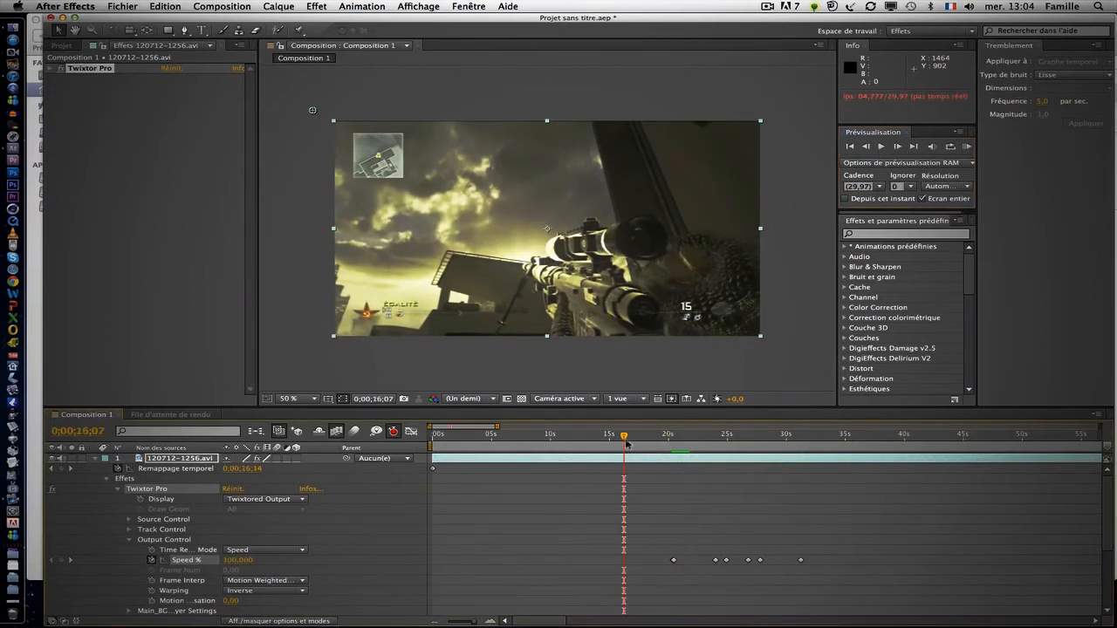
left_click(316, 7)
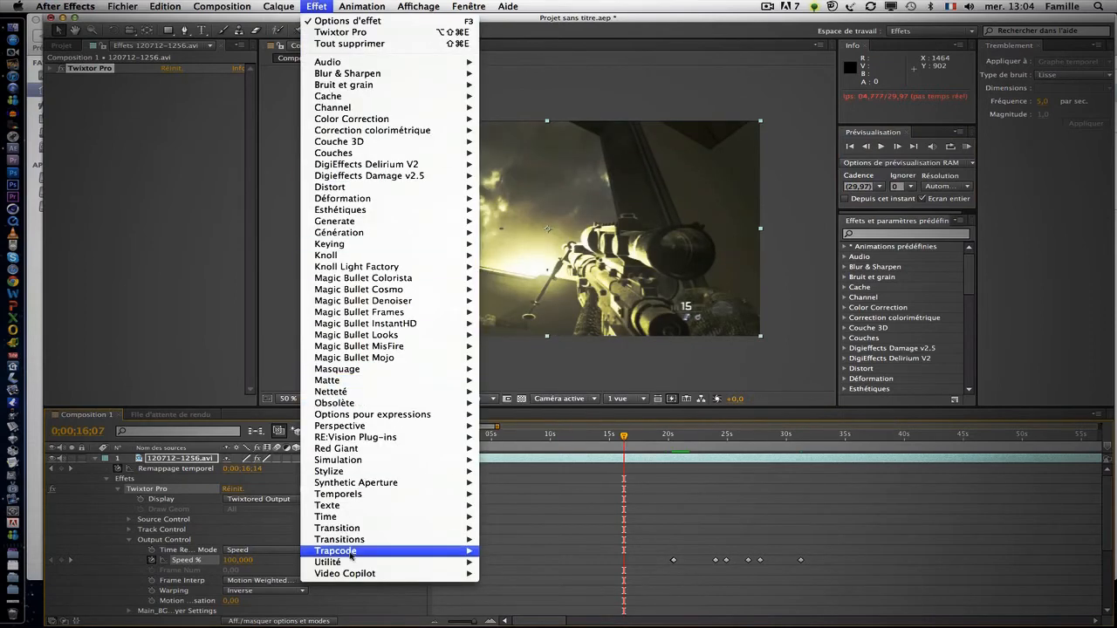
mouse_move(370, 576)
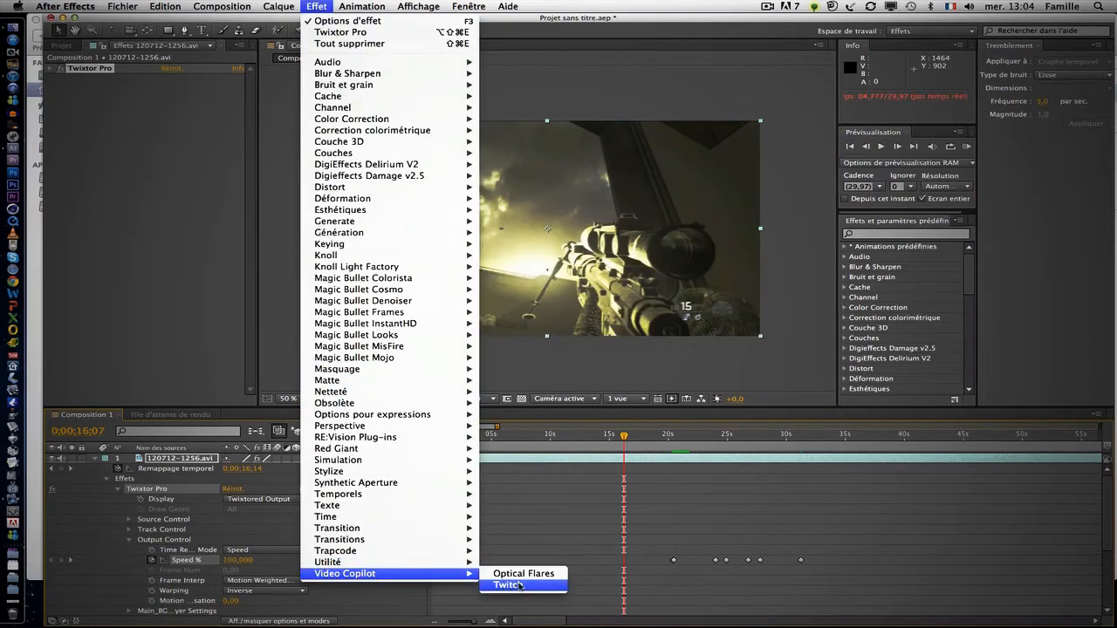
left_click(519, 586)
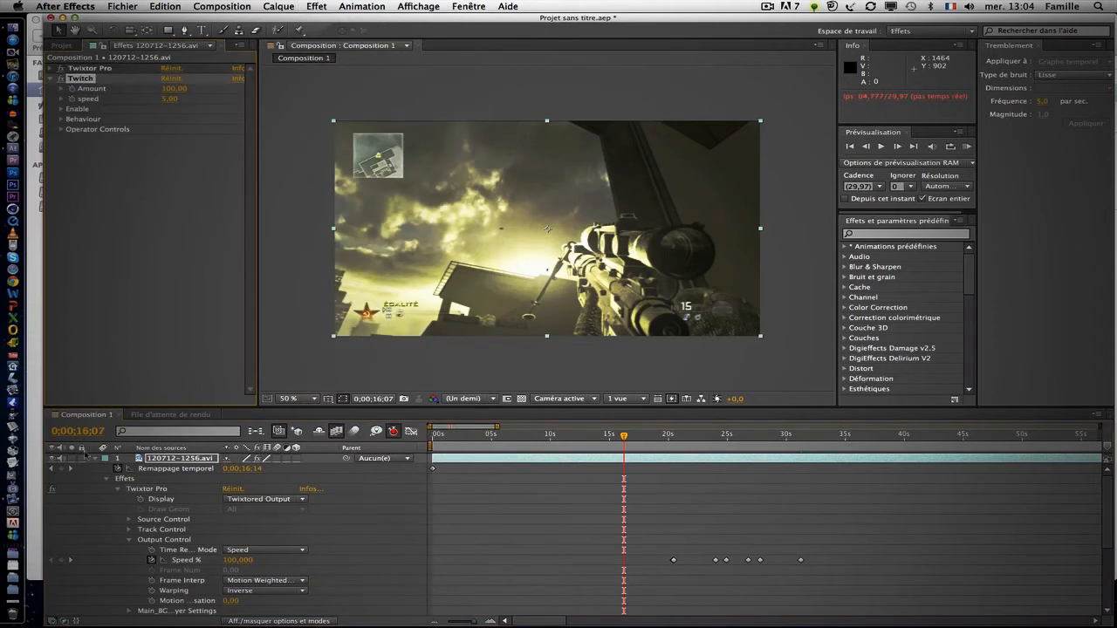
scroll(118, 490, "down", 1)
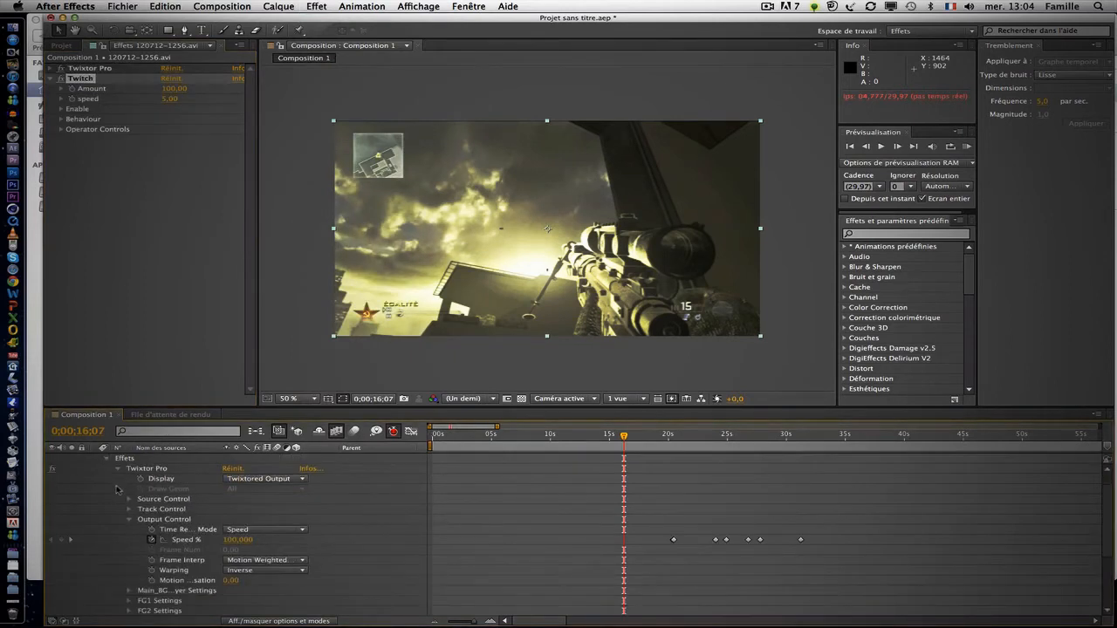
left_click(120, 469)
left_click(118, 500)
Step: Move to 0;00;06;18 and enable only the Slide option of the Twitch effect
left_click(512, 438)
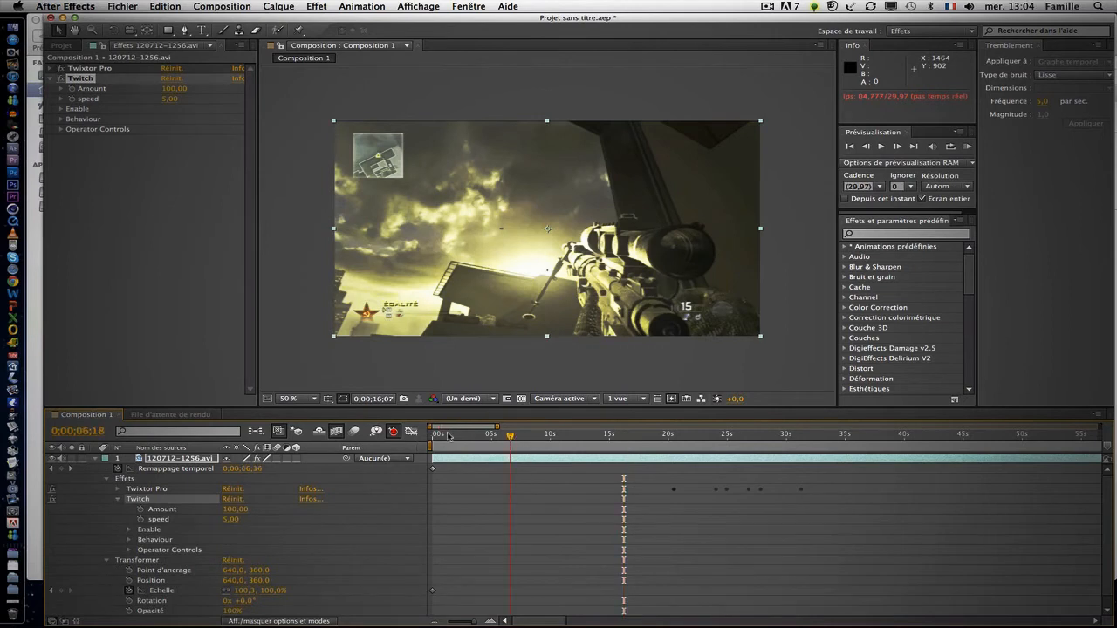
left_click(129, 530)
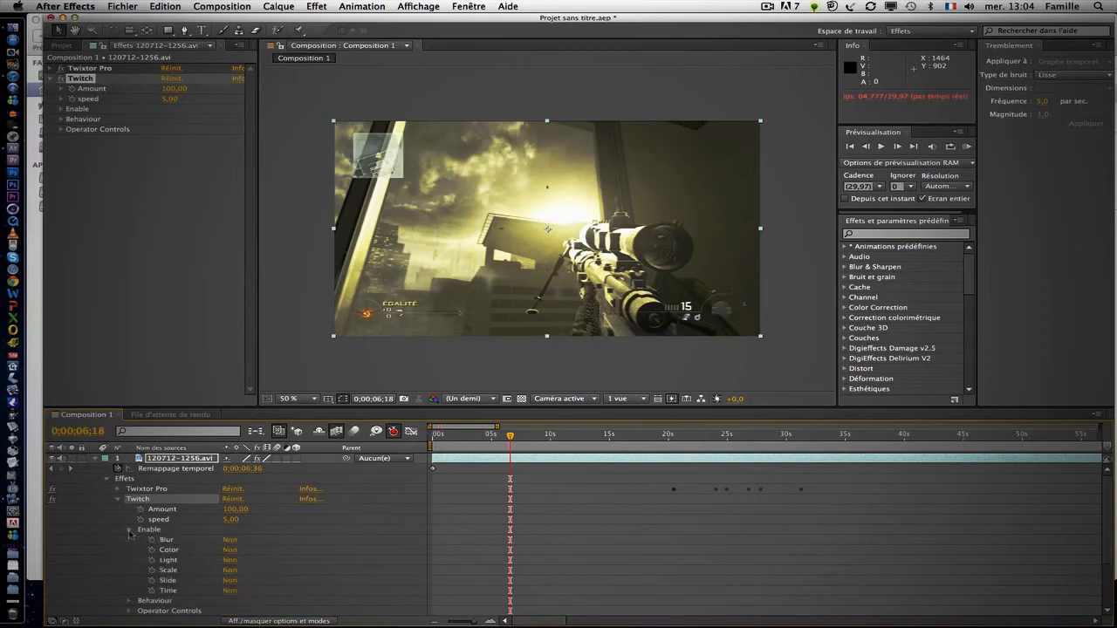
left_click(229, 581)
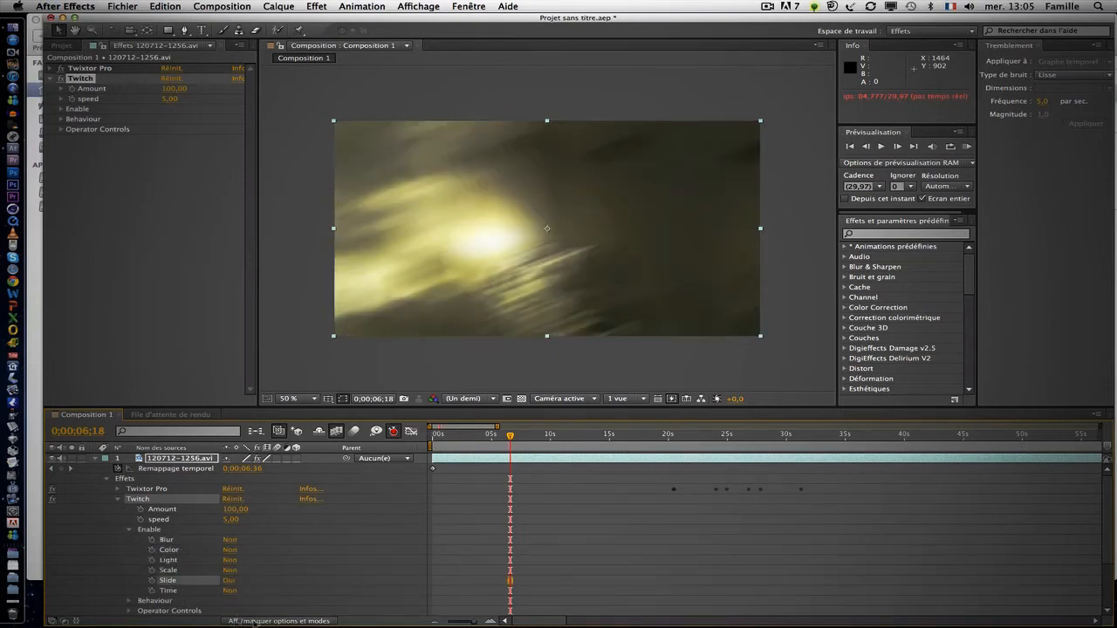
left_click(129, 530)
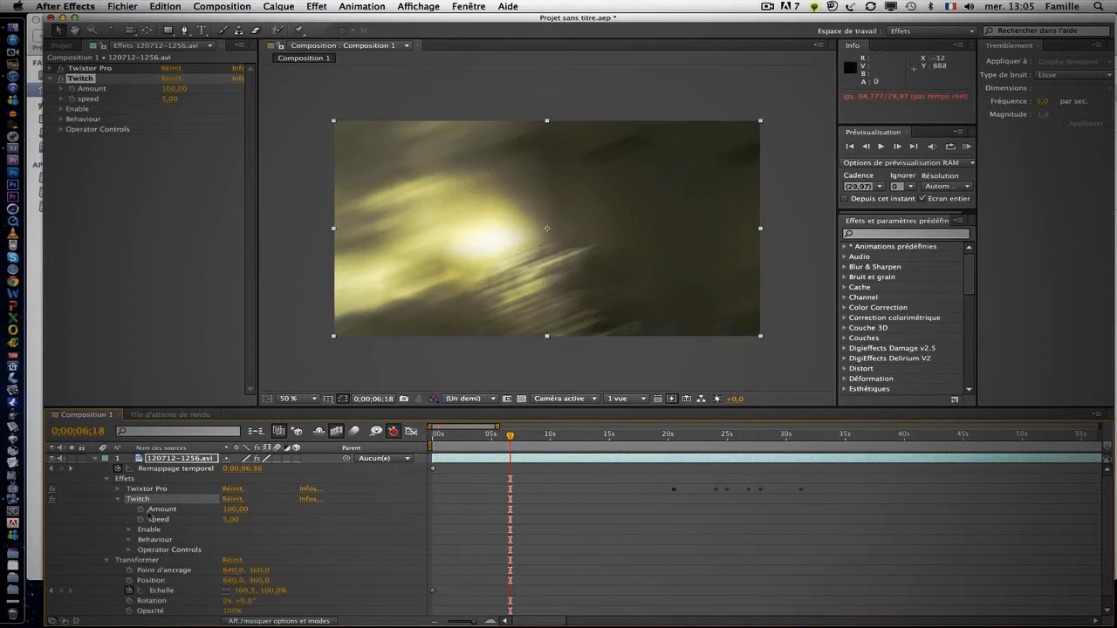
Step: Keyframe Twitch's Amount at 0 on 0;00;06;18, and on 0;00;06;19 keyframe Amount at 41 and speed at 7
left_click_drag(240, 512, 153, 511)
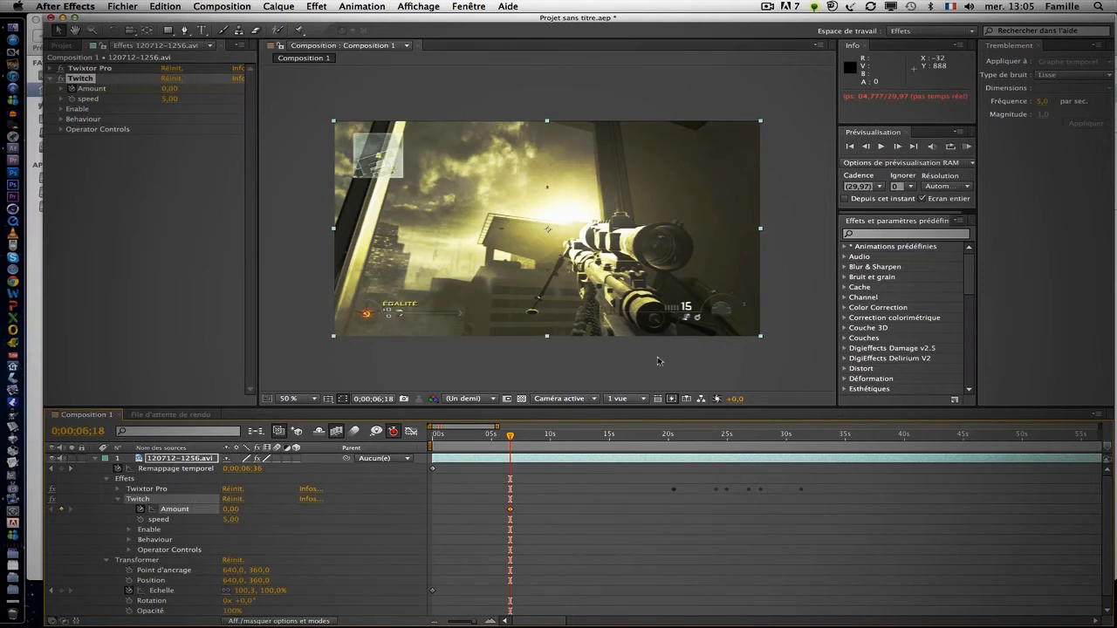
left_click(897, 147)
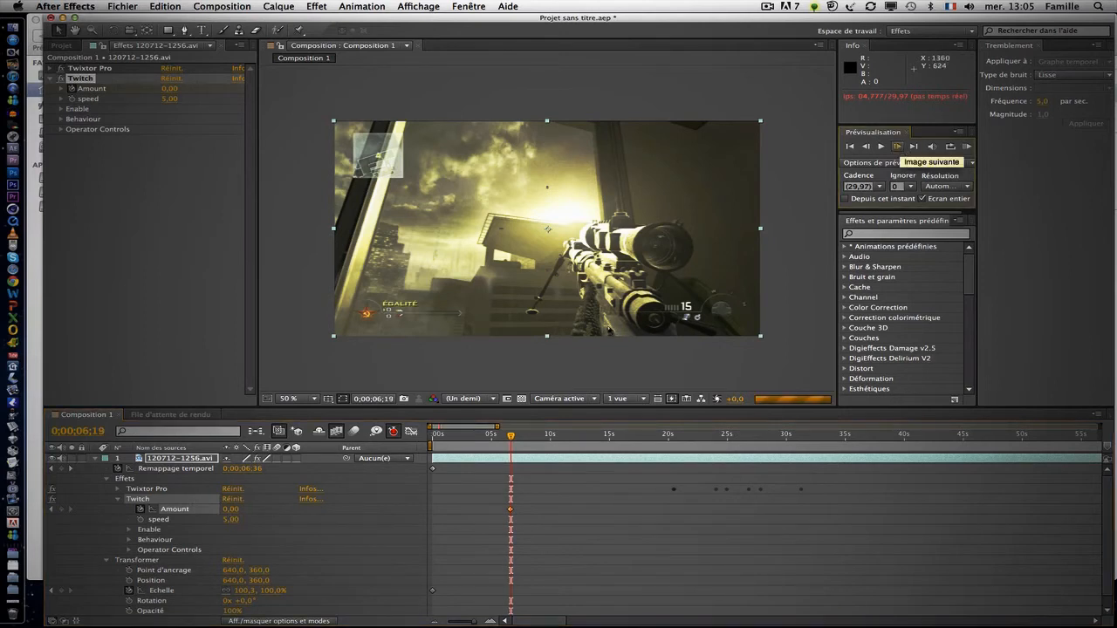
left_click_drag(232, 508, 253, 509)
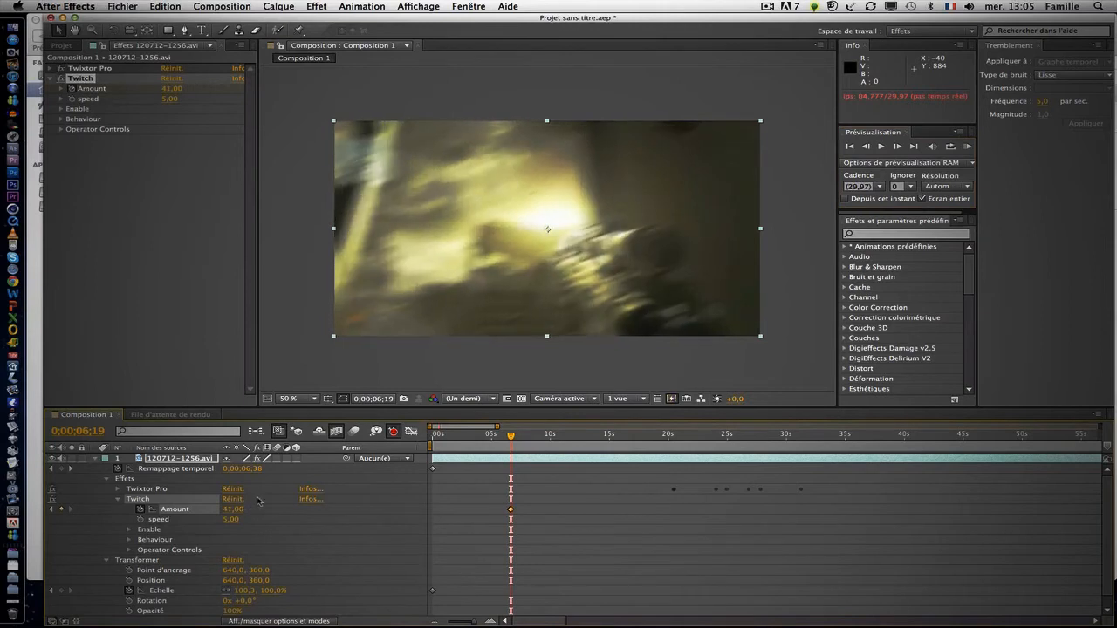
left_click_drag(232, 520, 237, 521)
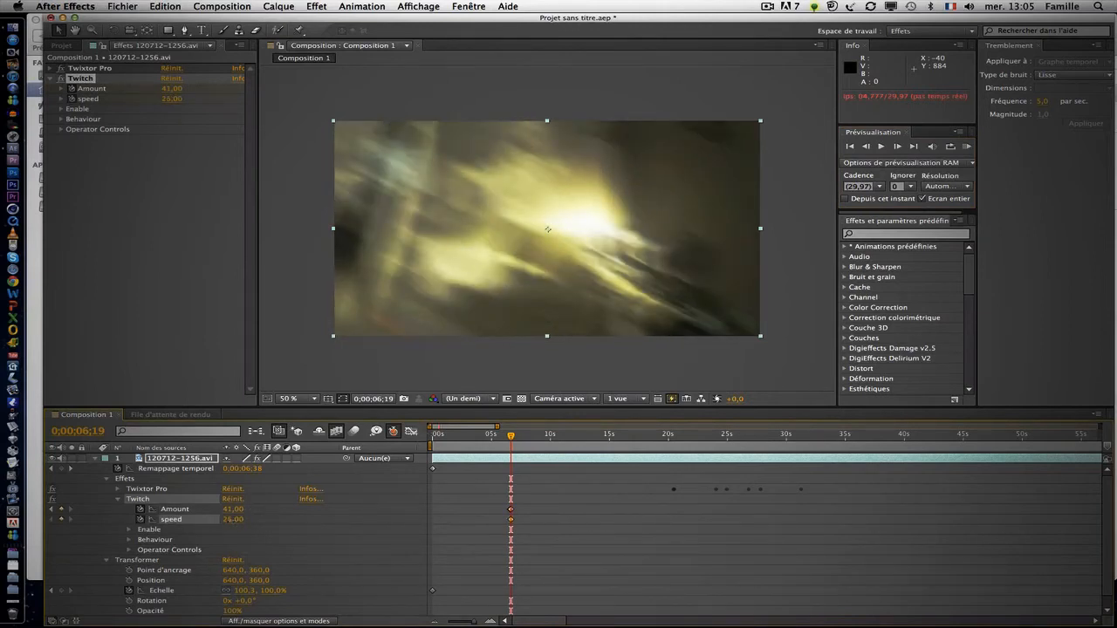
left_click_drag(231, 519, 232, 519)
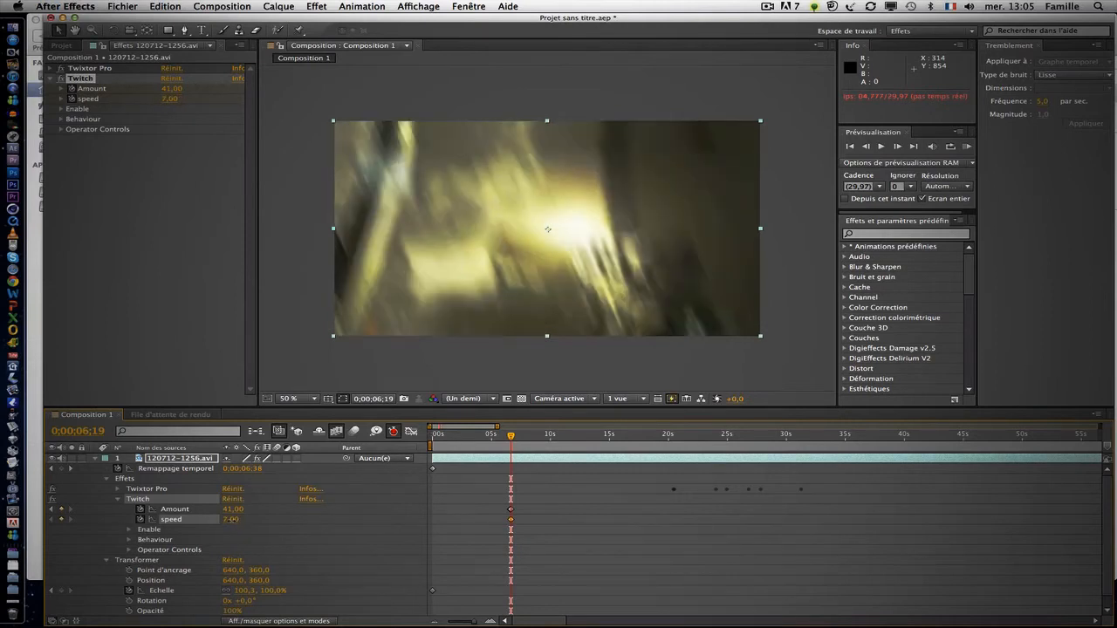
Step: Preview the twitch to 0;00;07;12 and add an Amount keyframe there at the current value
left_click(882, 146)
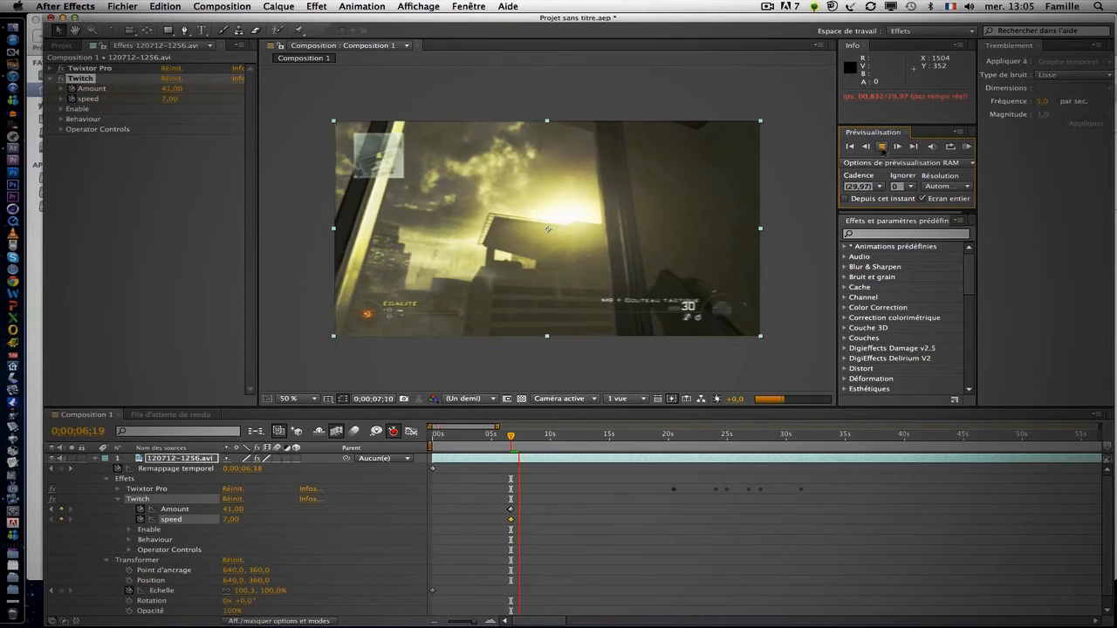
left_click(519, 436)
left_click_drag(521, 443, 511, 438)
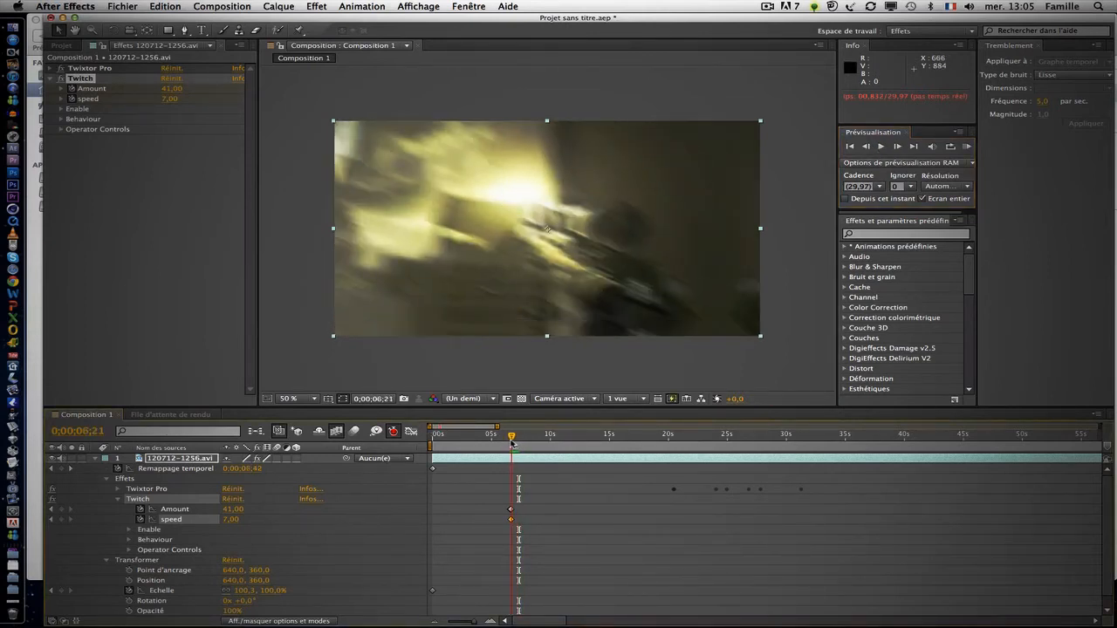
left_click(880, 146)
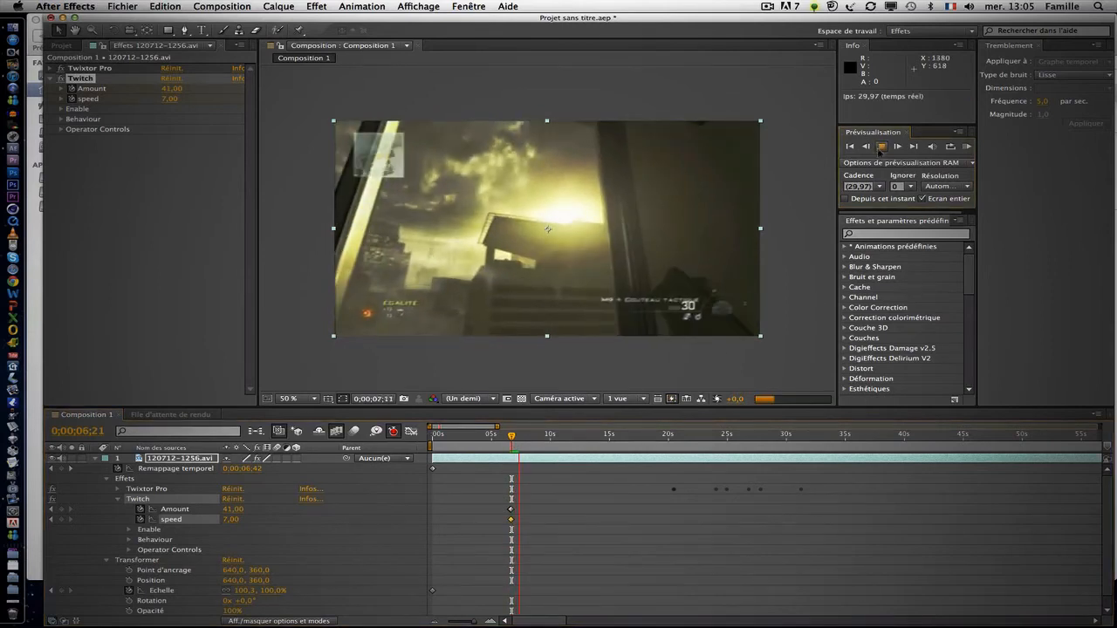
left_click(880, 147)
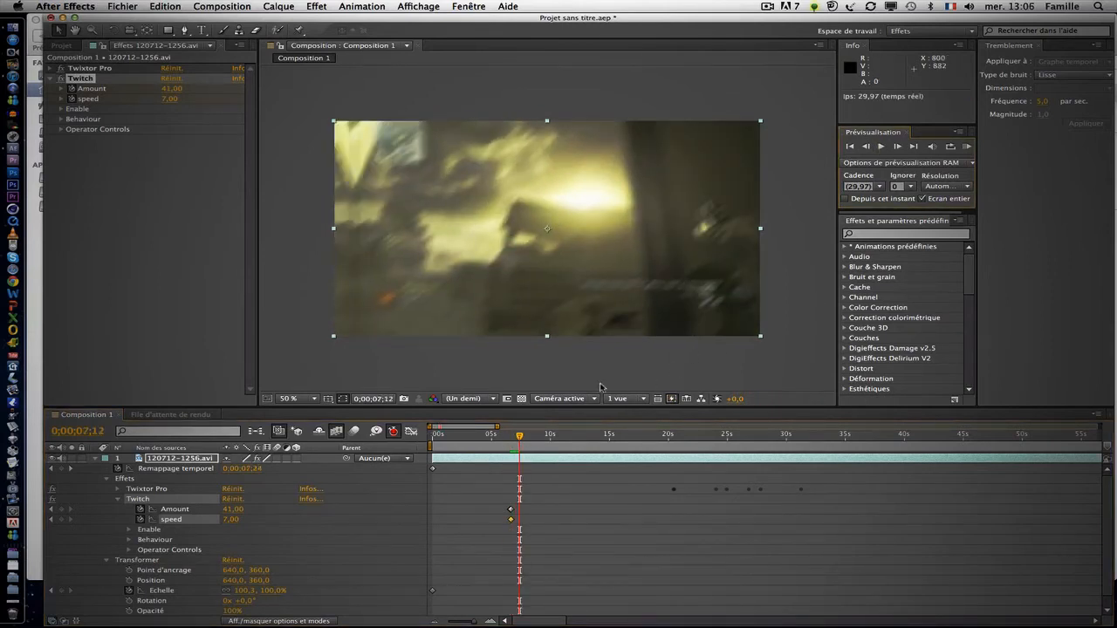
left_click(61, 509)
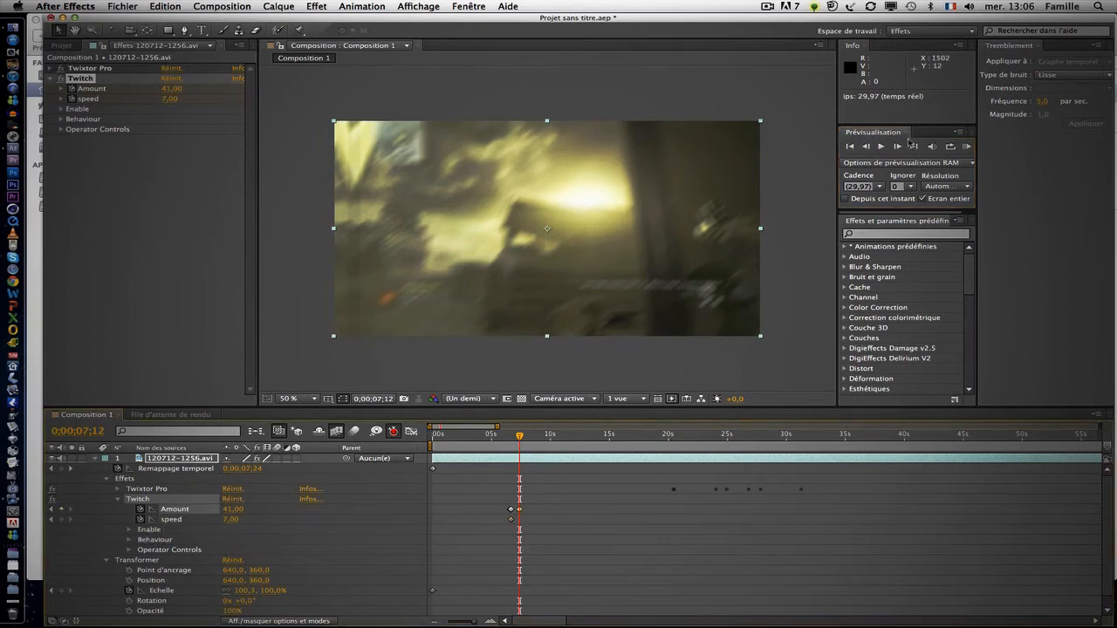
Step: Advance one frame to 0;00;07;13, set Twitch's Amount to 0 and preview the end of the twitch to 0;00;07;15
left_click(898, 146)
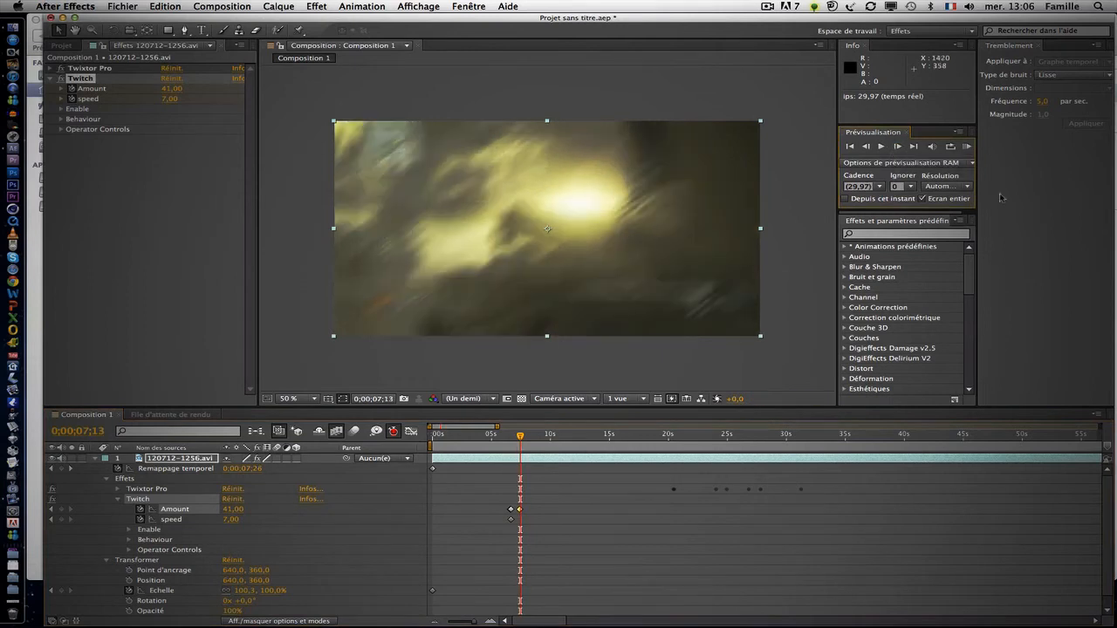
left_click(239, 509)
type("0")
key("Return")
left_click(880, 147)
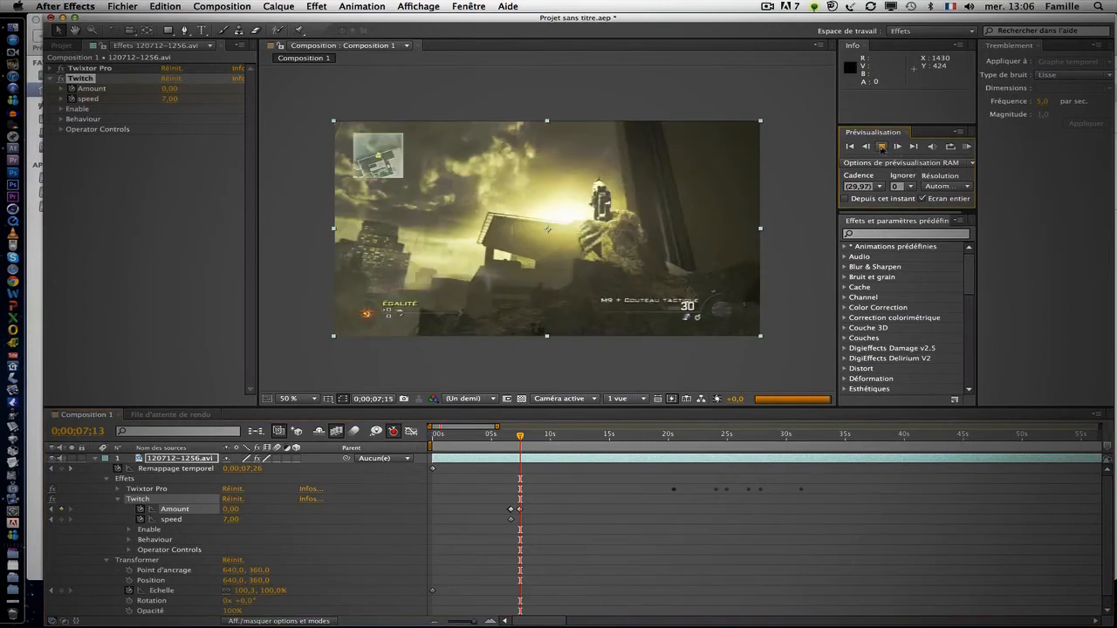
left_click(881, 147)
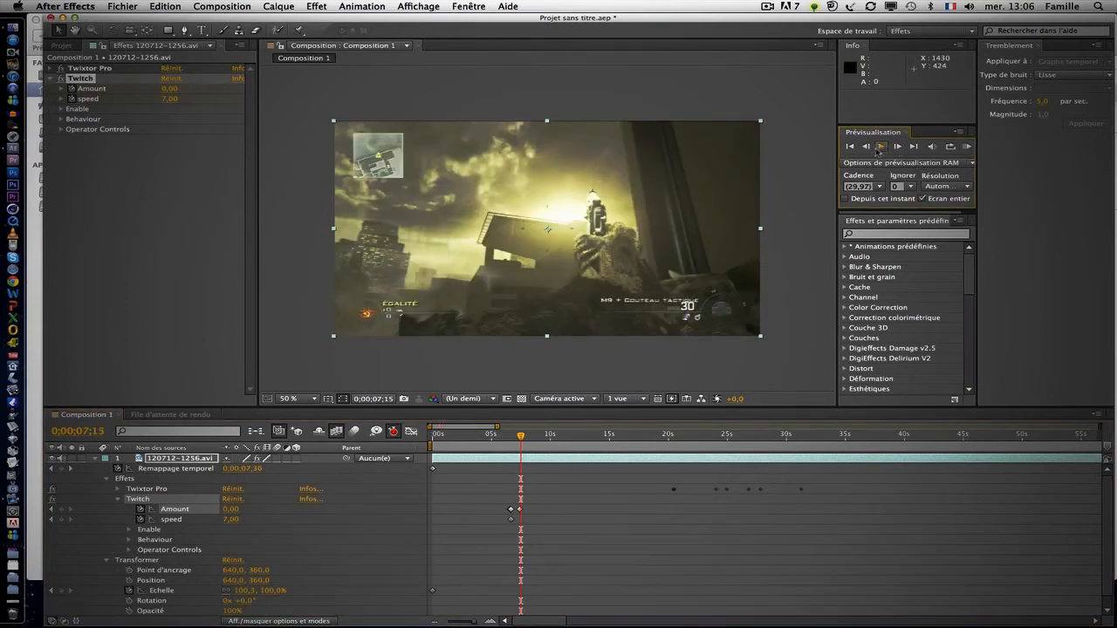
Step: Apply the DE_AgedFilm effect to the clip and keyframe its Source Blend at 63 and Random Seed at 15900
left_click(313, 6)
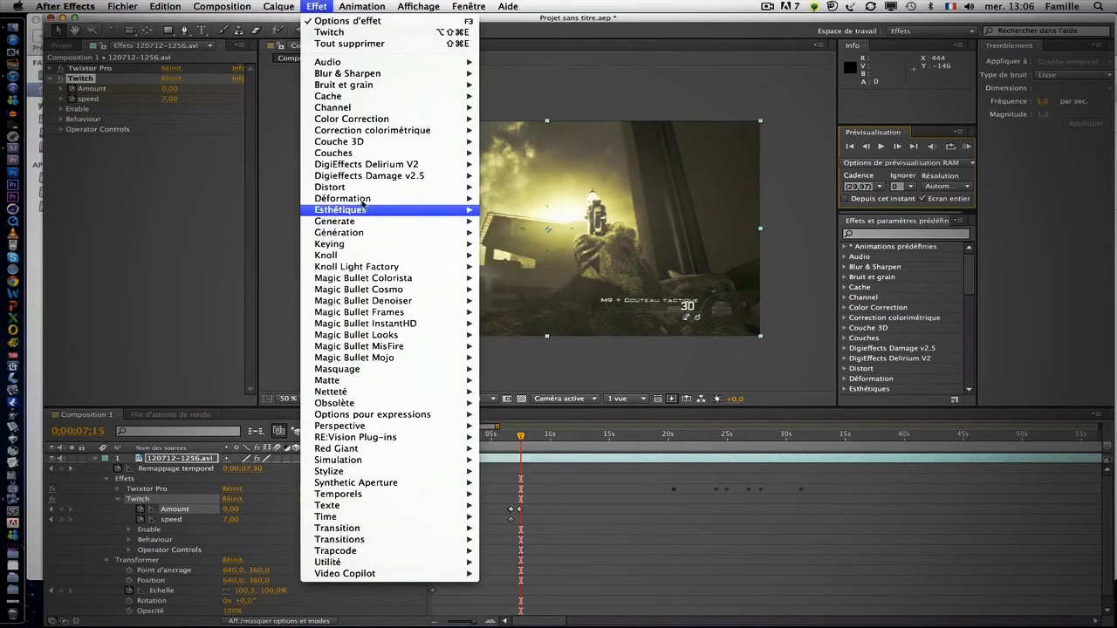
mouse_move(363, 179)
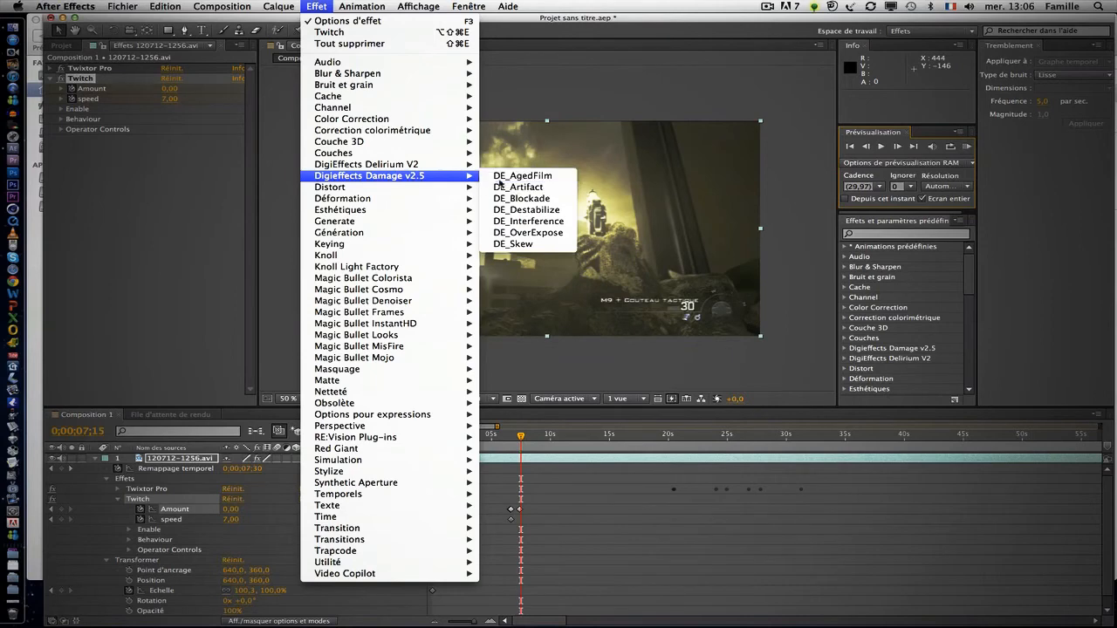
left_click(522, 177)
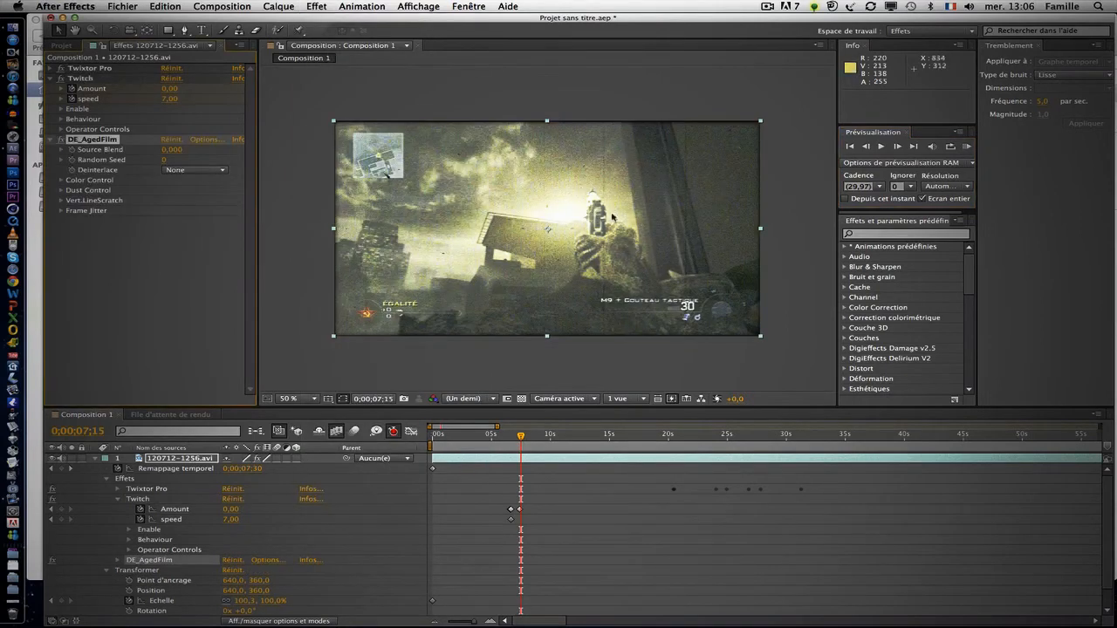
left_click_drag(172, 151, 220, 149)
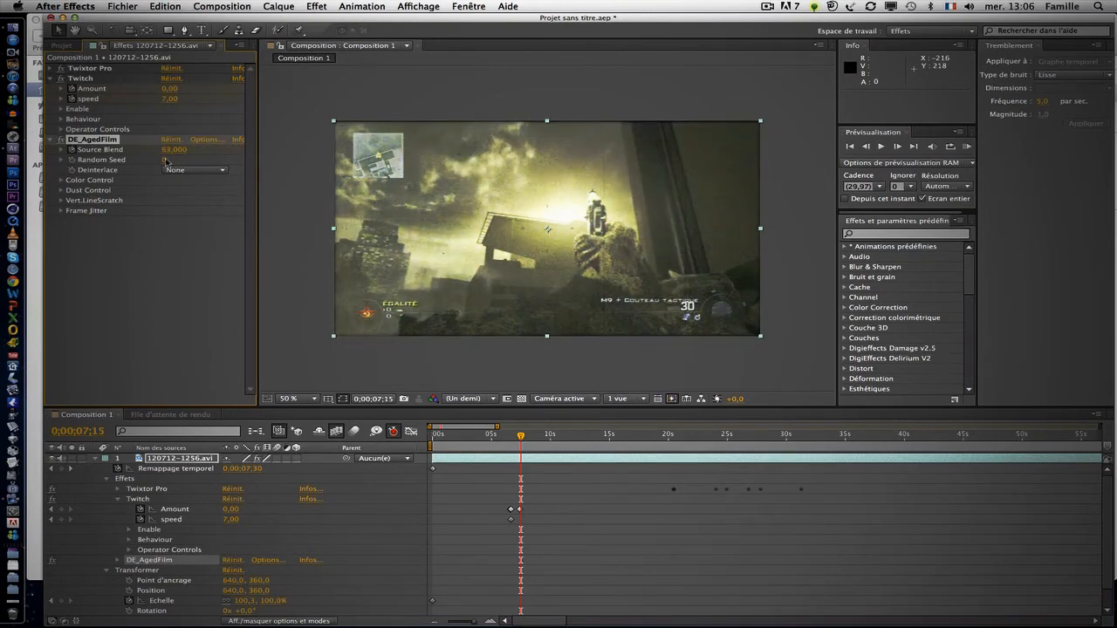
left_click_drag(165, 163, 201, 163)
Step: Preview the aged-film look to 0;00;07;18, look over its Color Control settings and collapse the effect
left_click(882, 147)
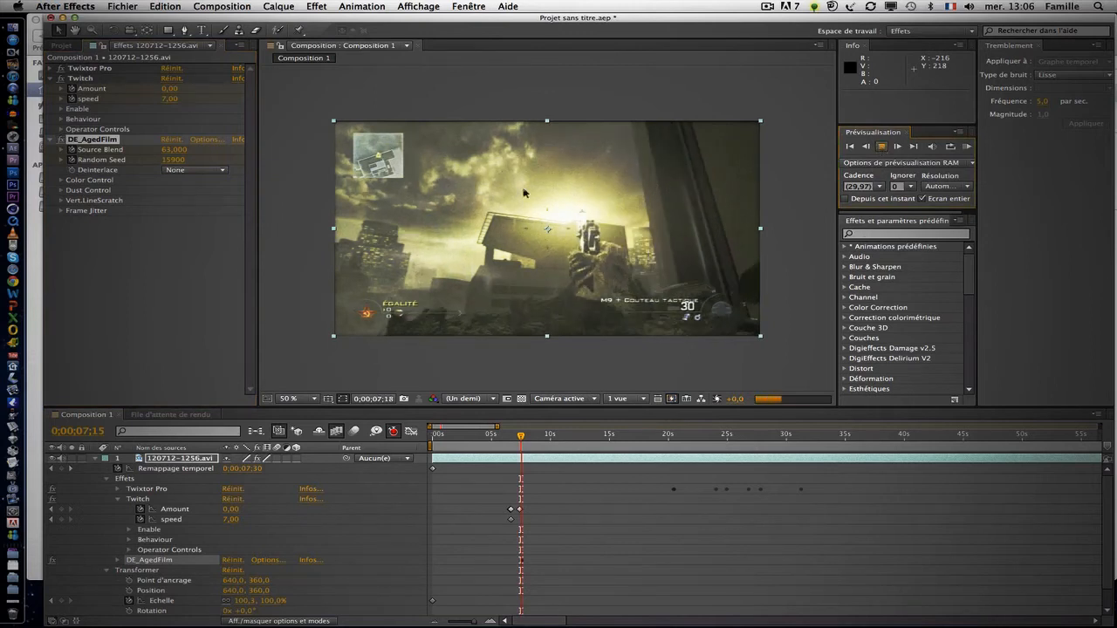
key("space")
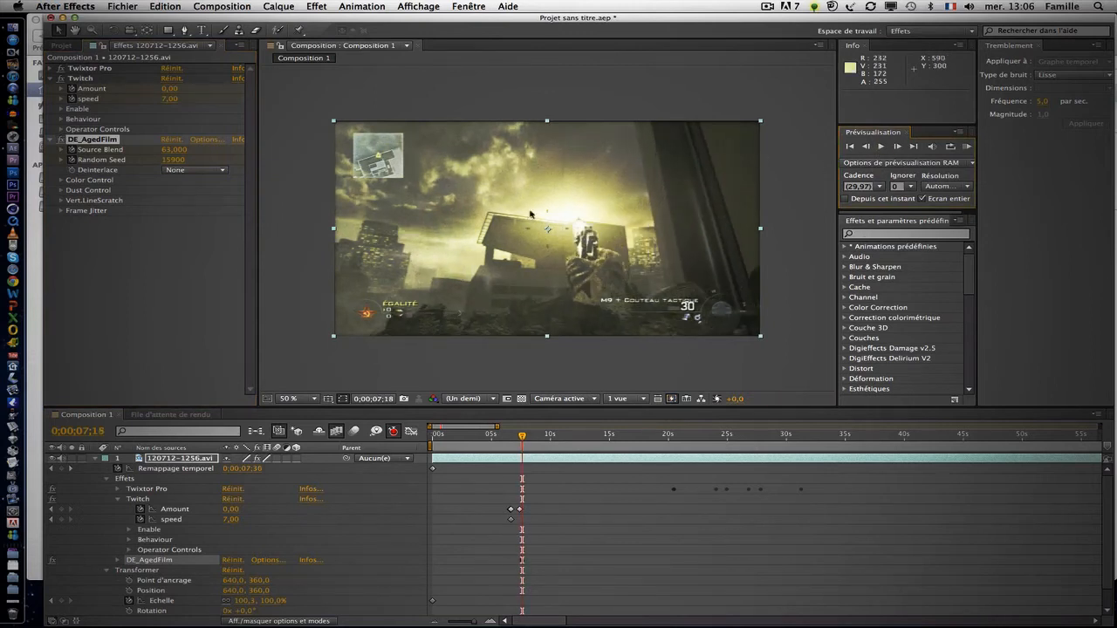
left_click(61, 180)
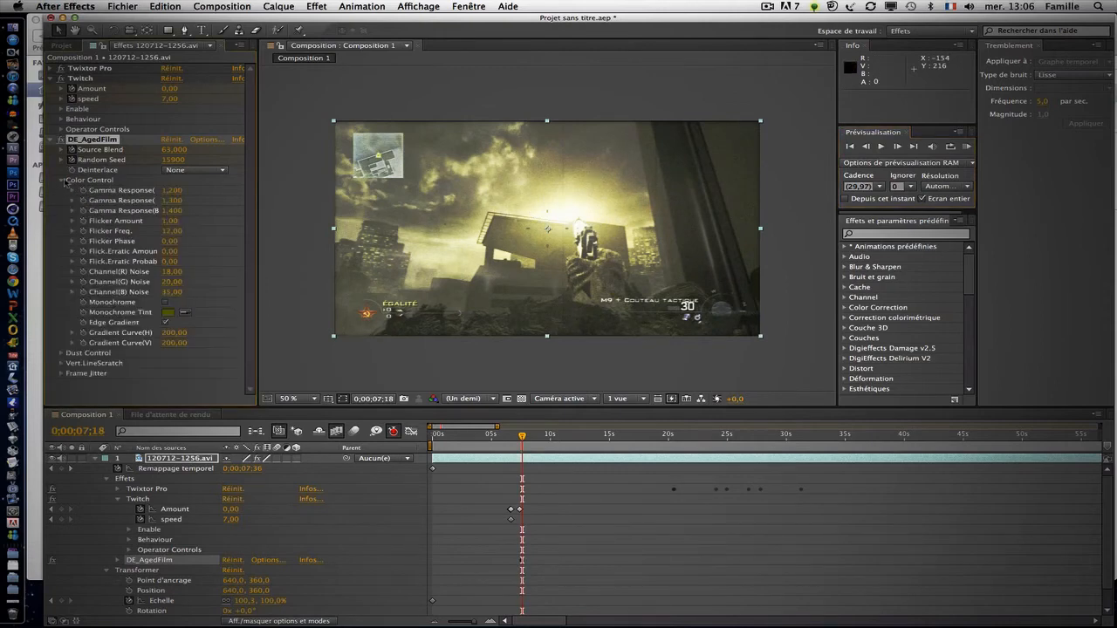
left_click(316, 6)
mouse_move(346, 180)
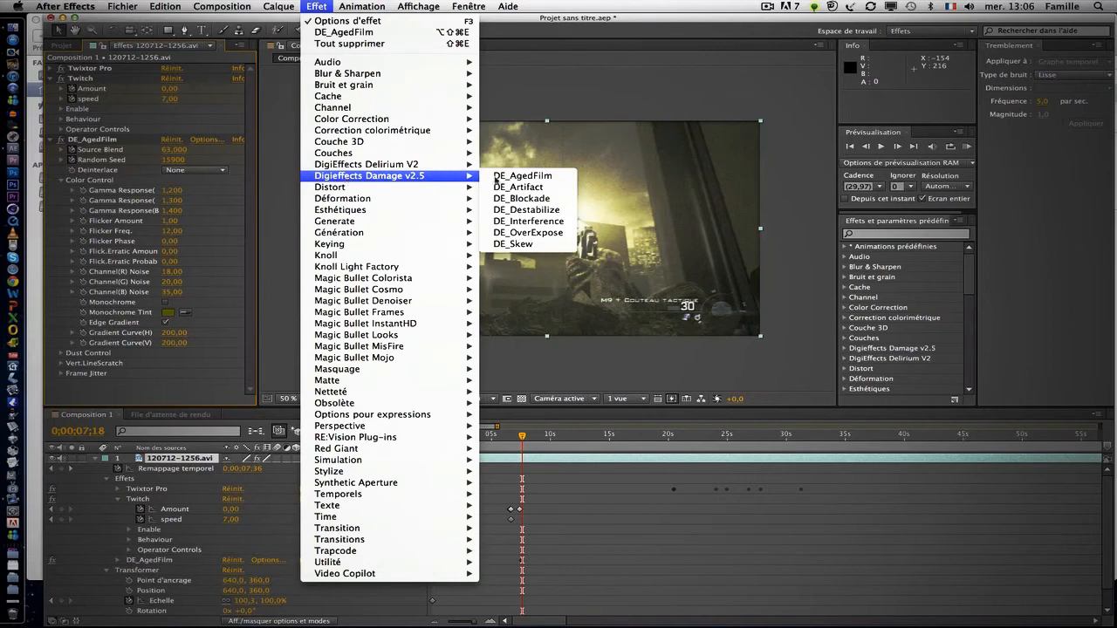
left_click(99, 165)
left_click(53, 140)
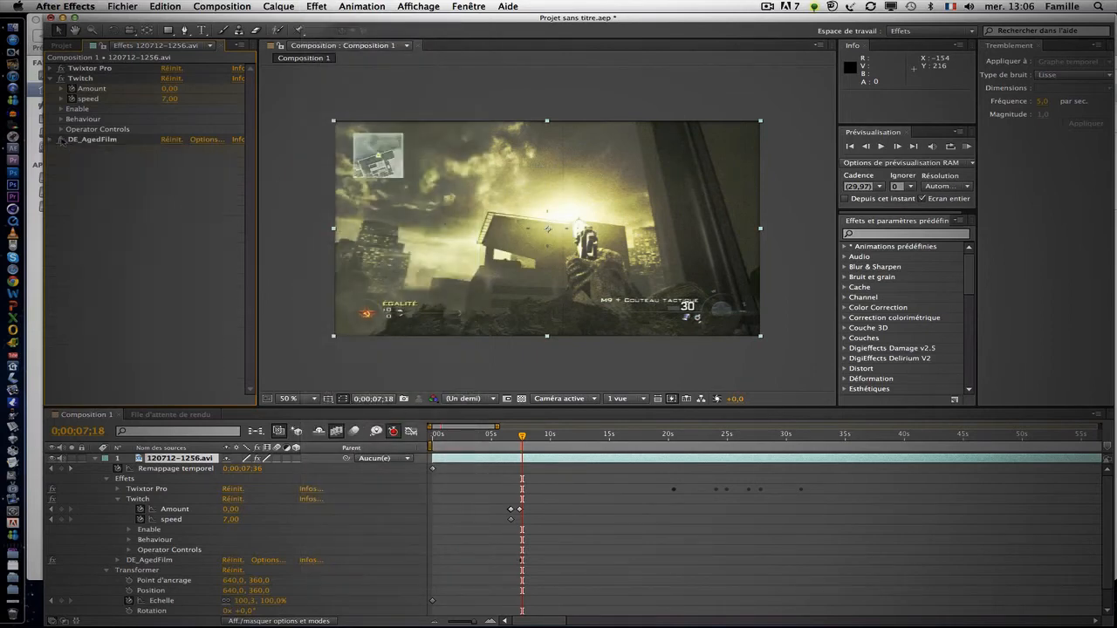
Step: Apply the DE_Artifact effect at 0;00;07;18 and keyframe its Source Blend at 19
left_click(323, 5)
mouse_move(401, 177)
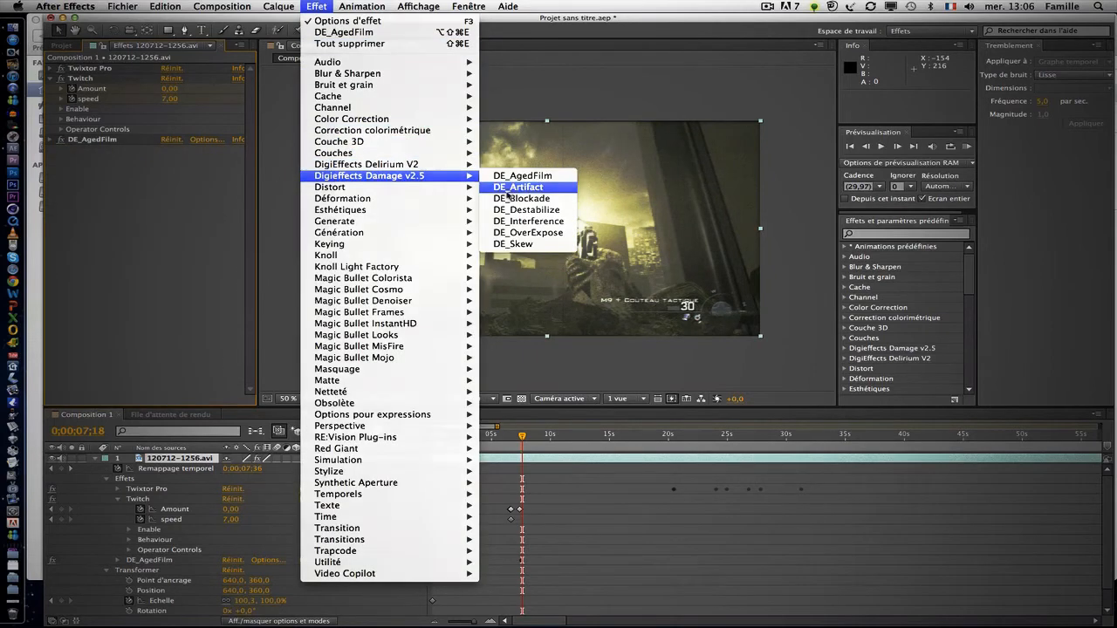
left_click(498, 189)
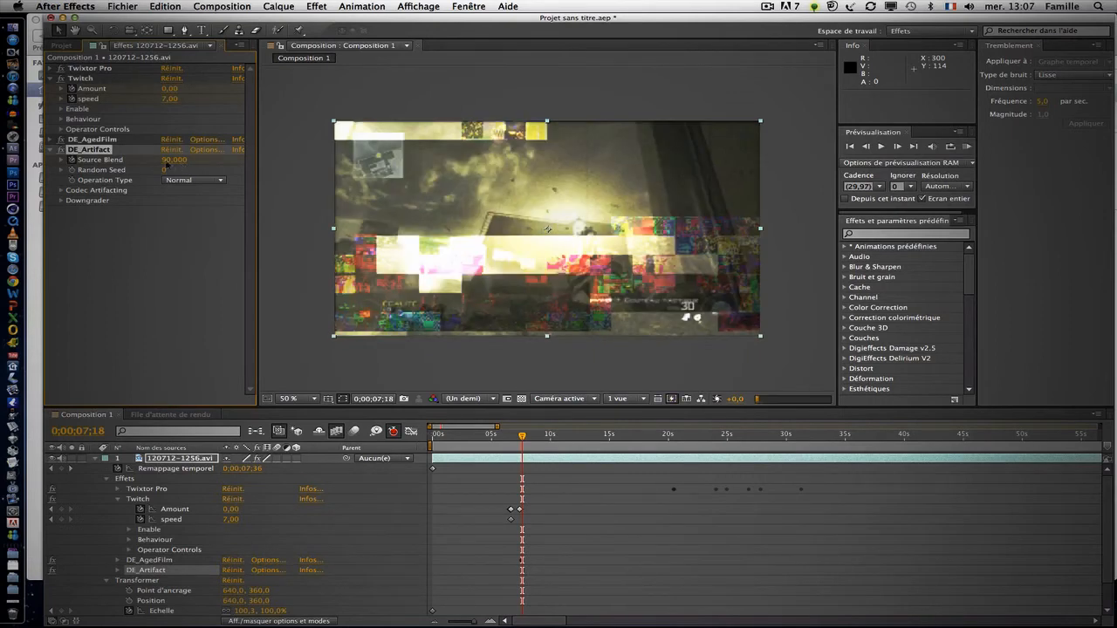
left_click(175, 159)
type("76")
key("Return")
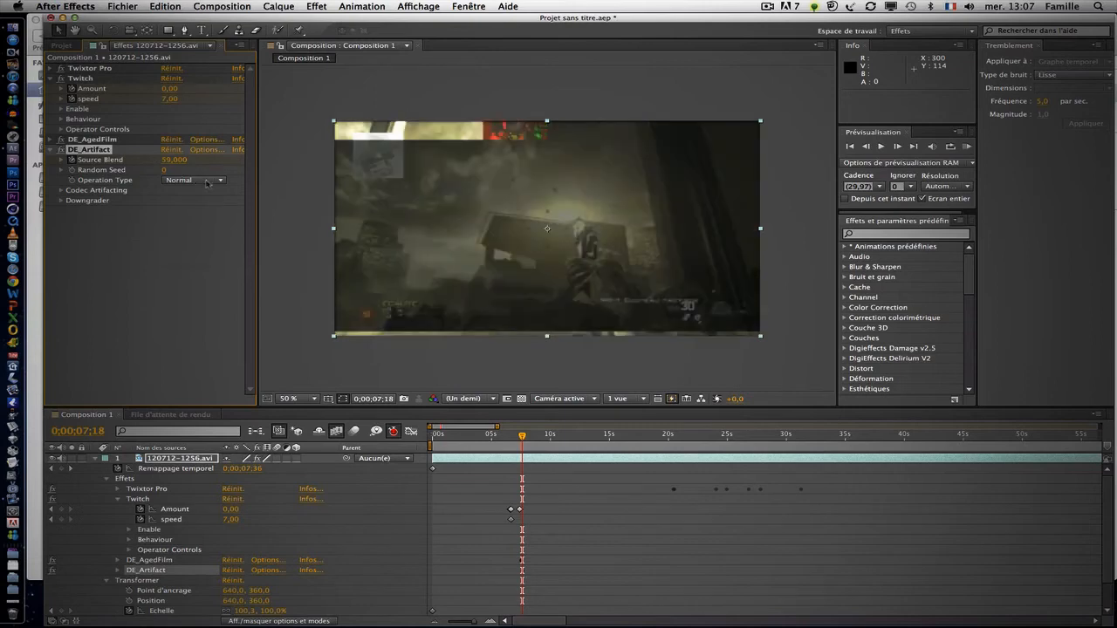
left_click(205, 181)
left_click(251, 172)
left_click_drag(182, 161, 159, 161)
Step: Try DE_Artifact's Blackout, Burst Mode, JPG noise and Recolor operation types and settle on Shifter
left_click(195, 181)
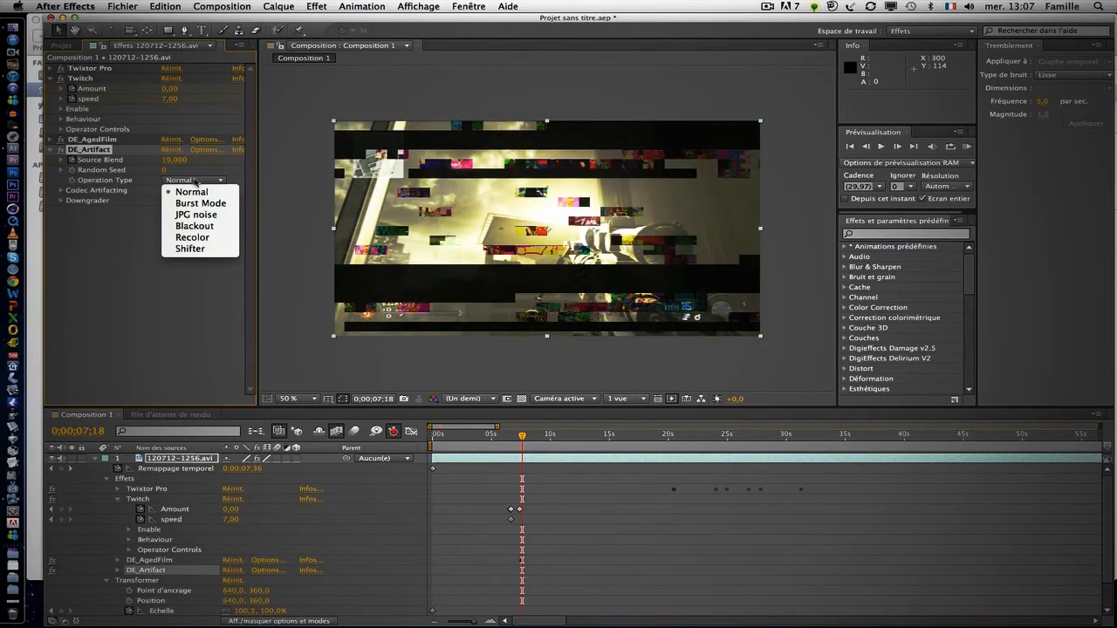
left_click(204, 226)
left_click(215, 181)
left_click(206, 203)
left_click(215, 181)
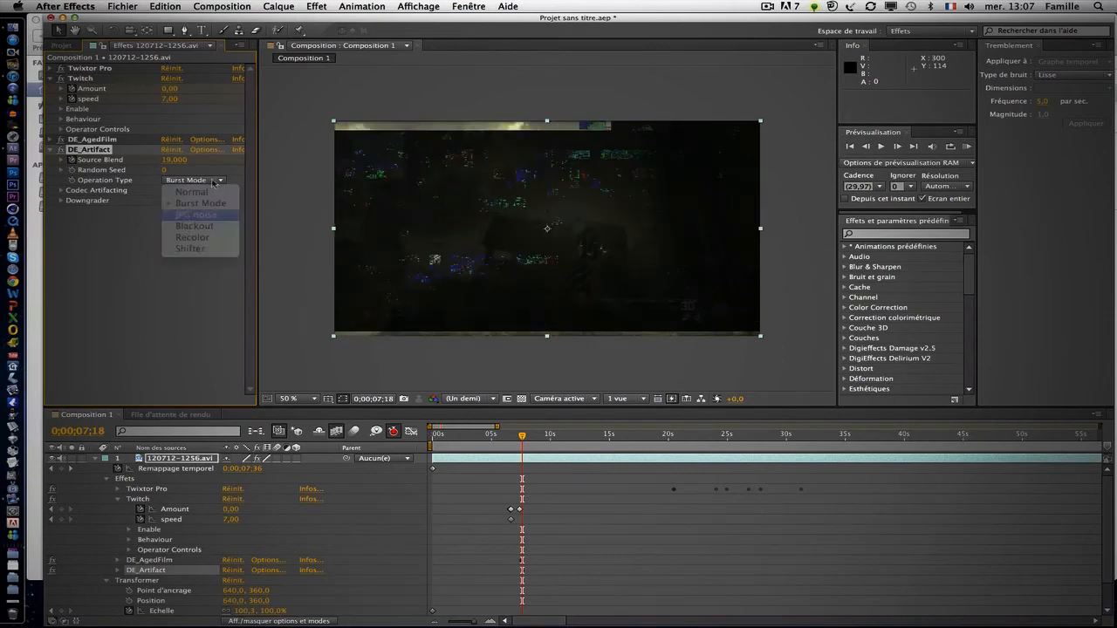
left_click(198, 215)
left_click(205, 180)
left_click(209, 238)
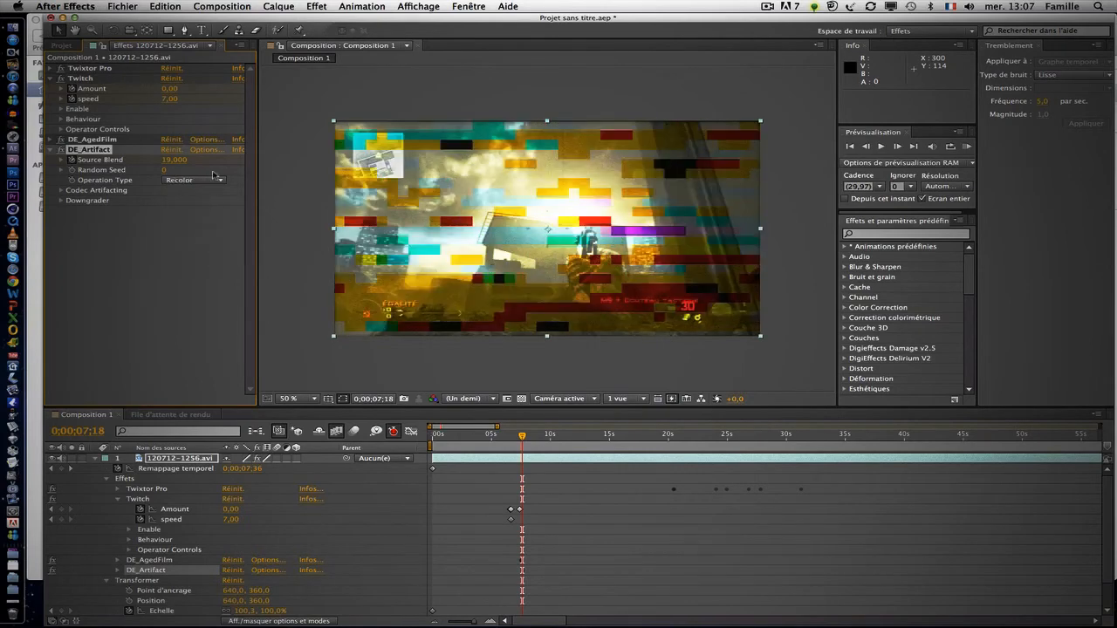
left_click(205, 181)
left_click(201, 249)
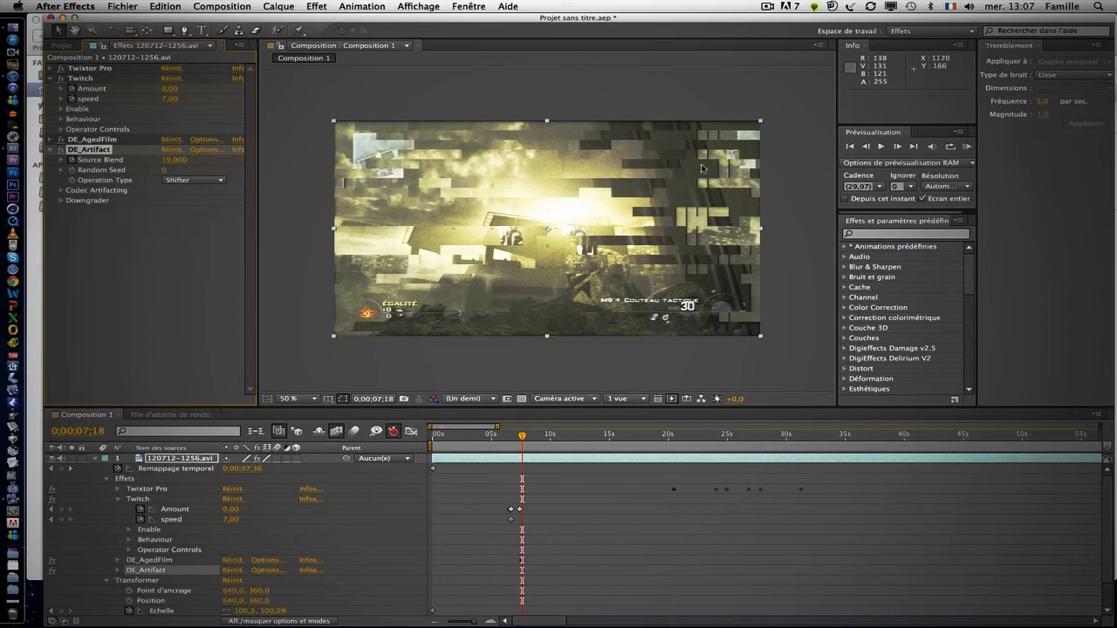
Step: Go back one frame to 0;00;07;17 and keyframe DE_Artifact's Source Blend at 100
left_click(866, 146)
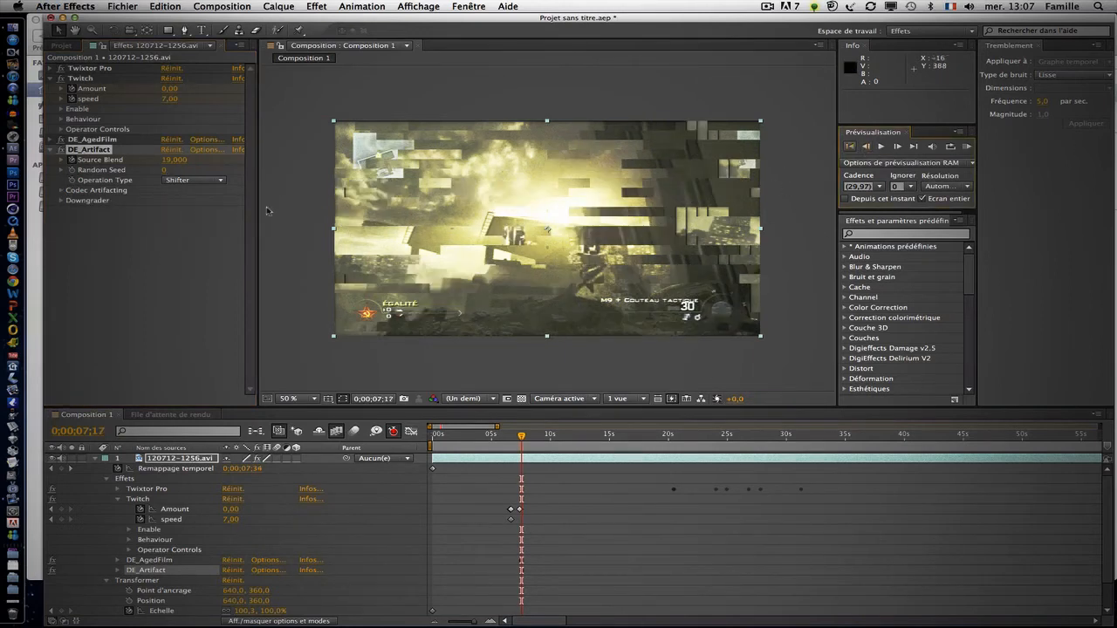
left_click(175, 160)
left_click(175, 160)
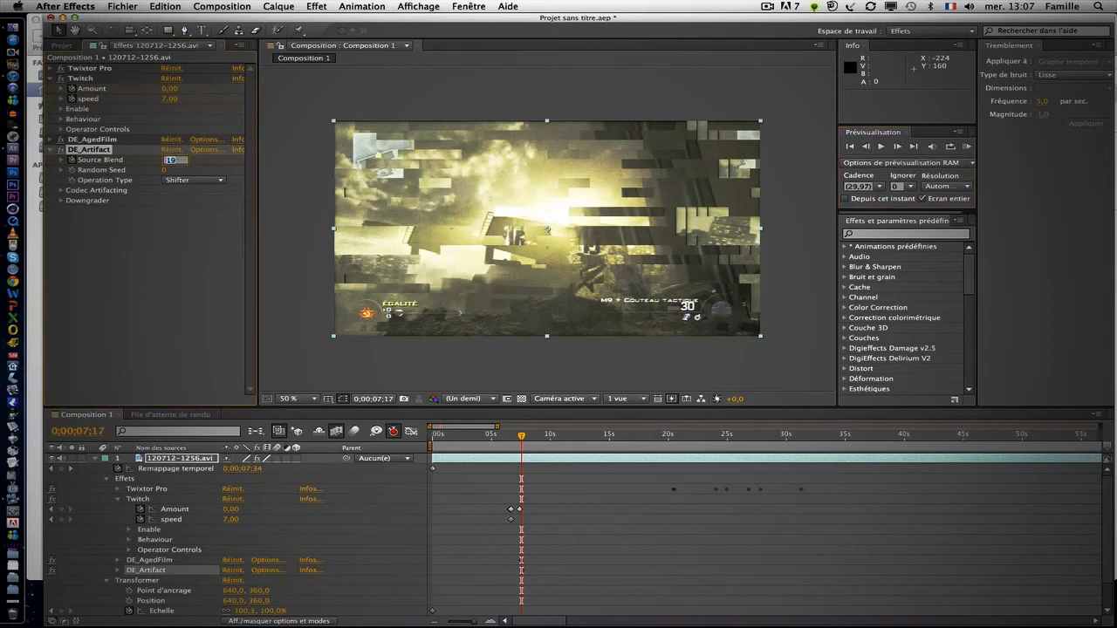
type("0")
key("Return")
left_click(168, 161)
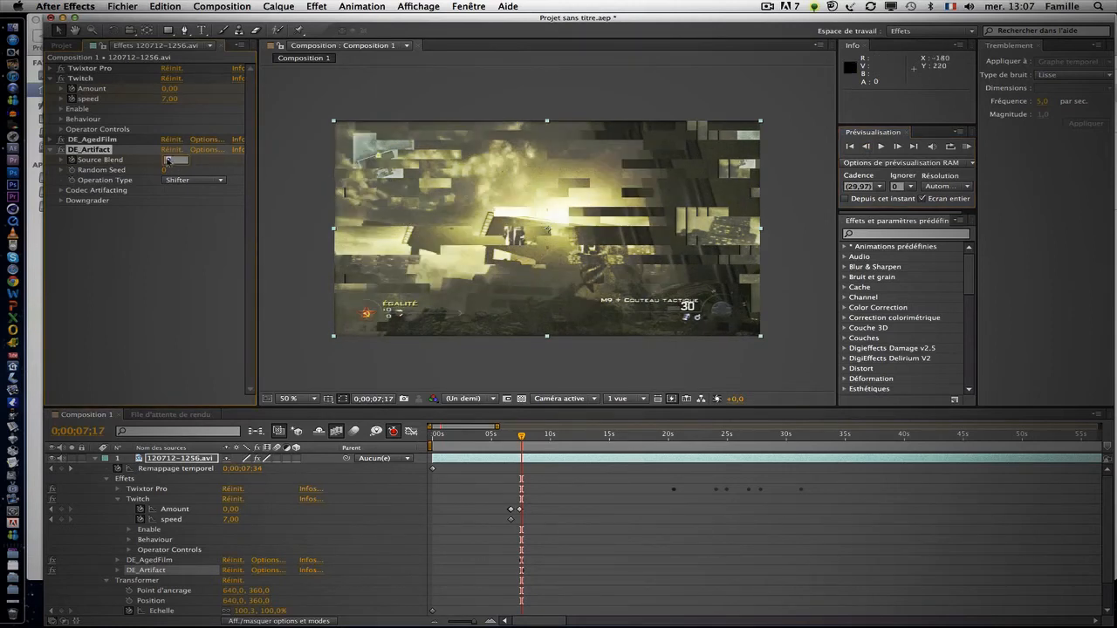
type("100")
key("Return")
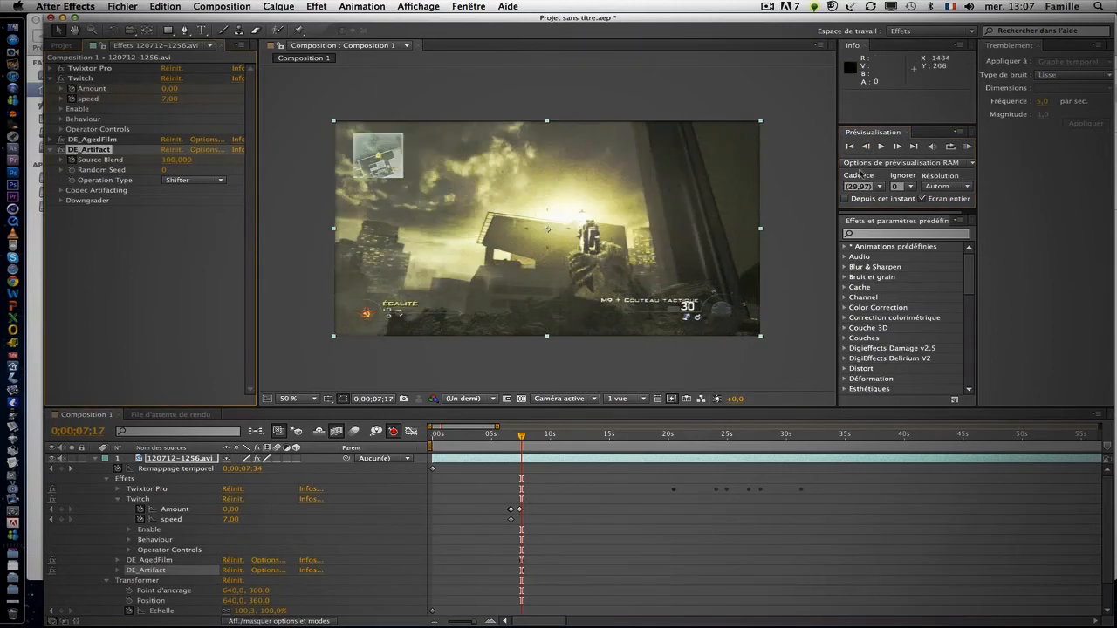
Step: Move to 0;00;08;07, keyframe DE_Artifact's Source Blend there at 19, and expand the effect in place of Twitch in the timeline
left_click(898, 147)
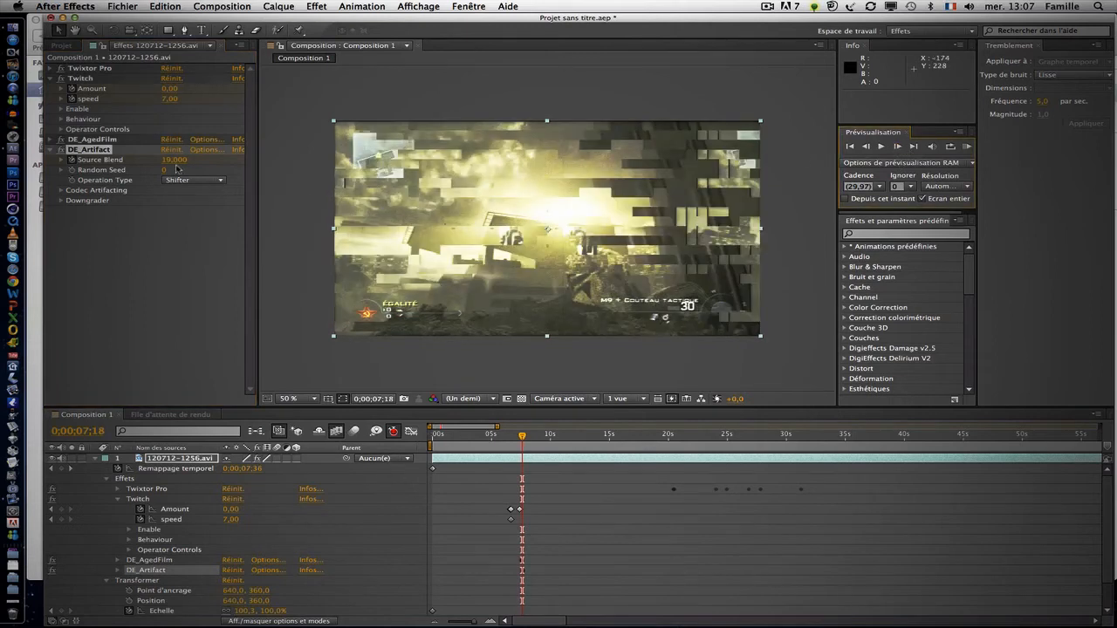
left_click(530, 444)
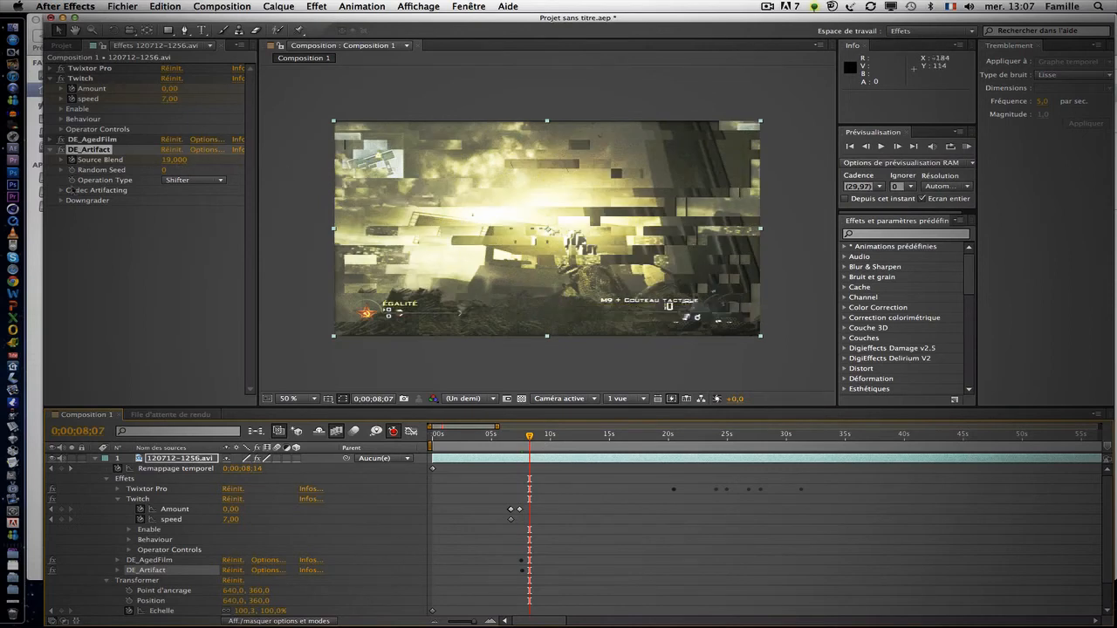
left_click(118, 499)
left_click(118, 519)
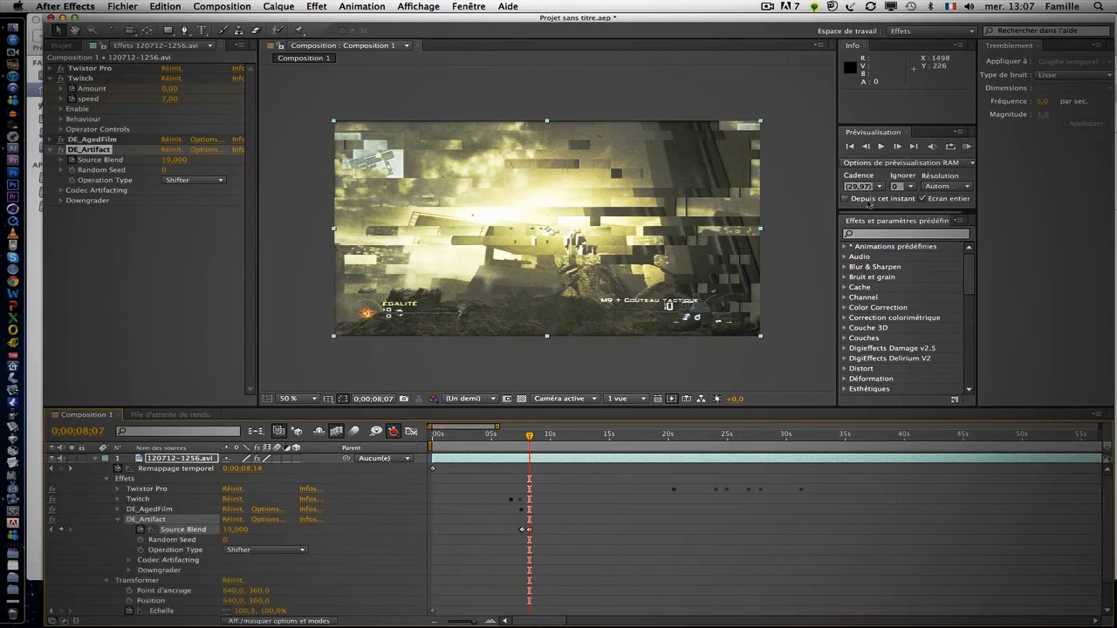
Step: Advance one frame to 0;00;08;08 and set DE_Artifact's Source Blend to 100
left_click(898, 145)
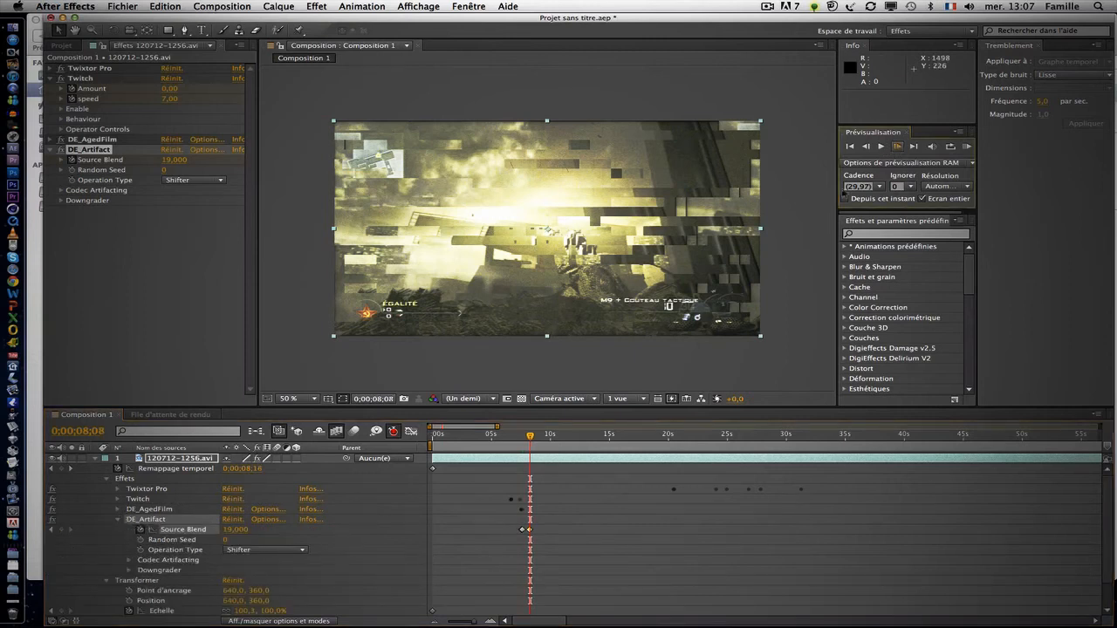
left_click(237, 531)
type("100")
key("Return")
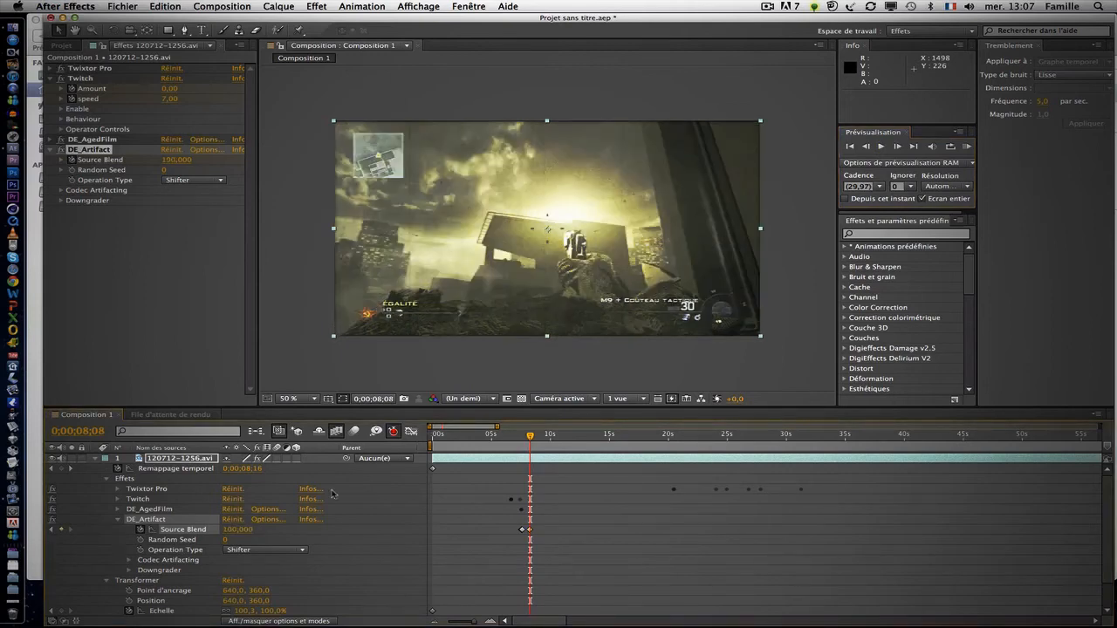
Step: Try the DE_Blockade effect on the clip with Random Seed 100 and delete it
left_click(317, 6)
mouse_move(392, 177)
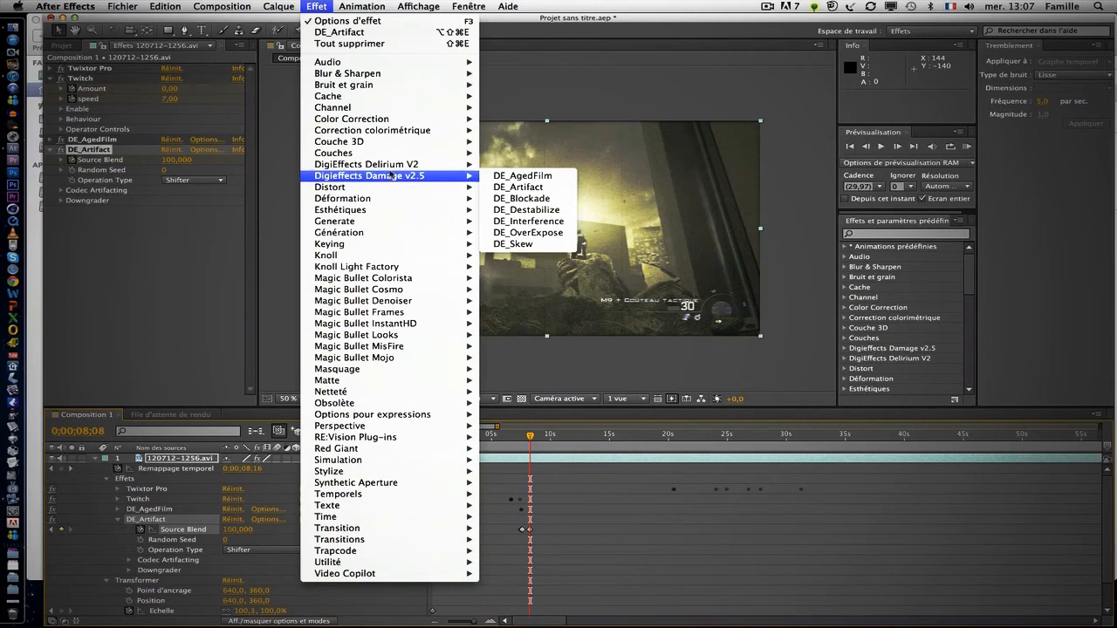
left_click(522, 198)
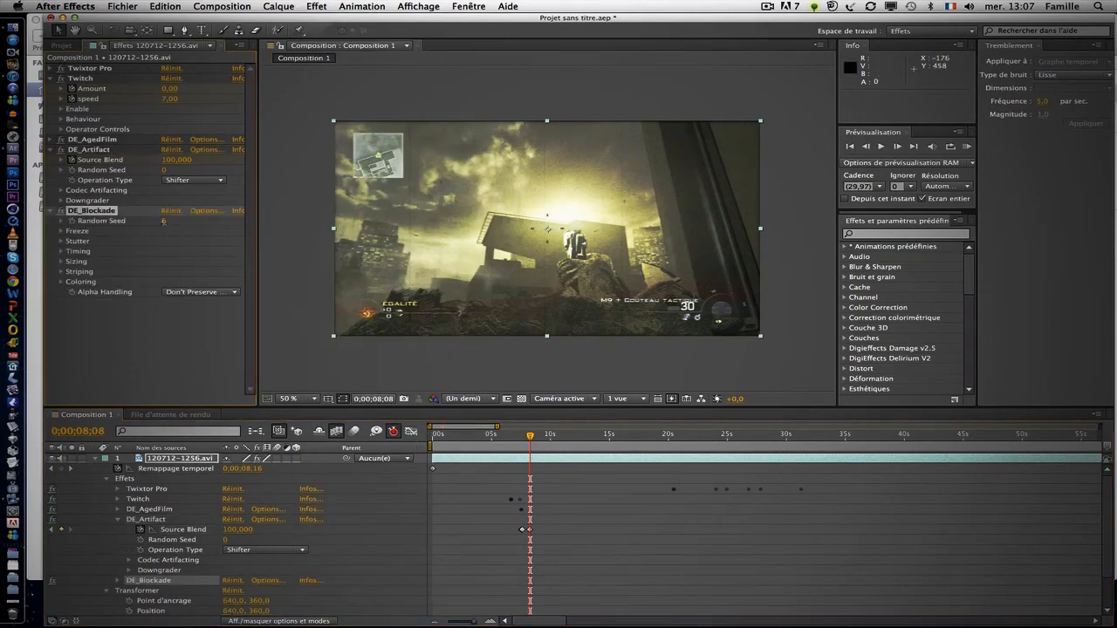
left_click_drag(165, 225, 246, 226)
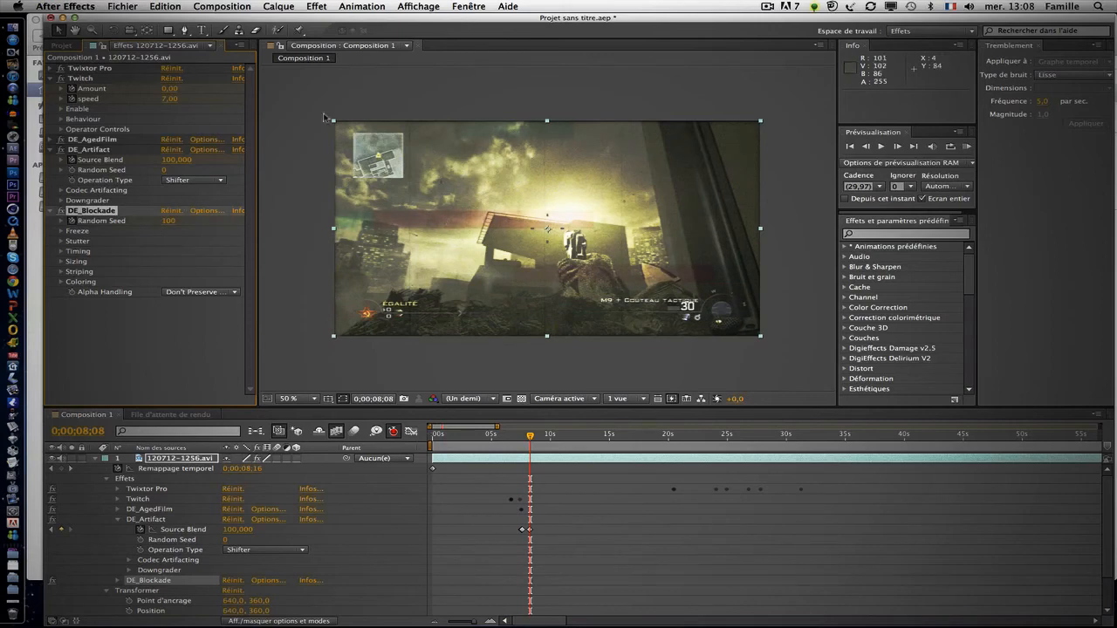
key("Delete")
Step: Try the DE_Destabilize effect on the clip with Source Blend 16 and delete it
left_click(316, 6)
mouse_move(428, 175)
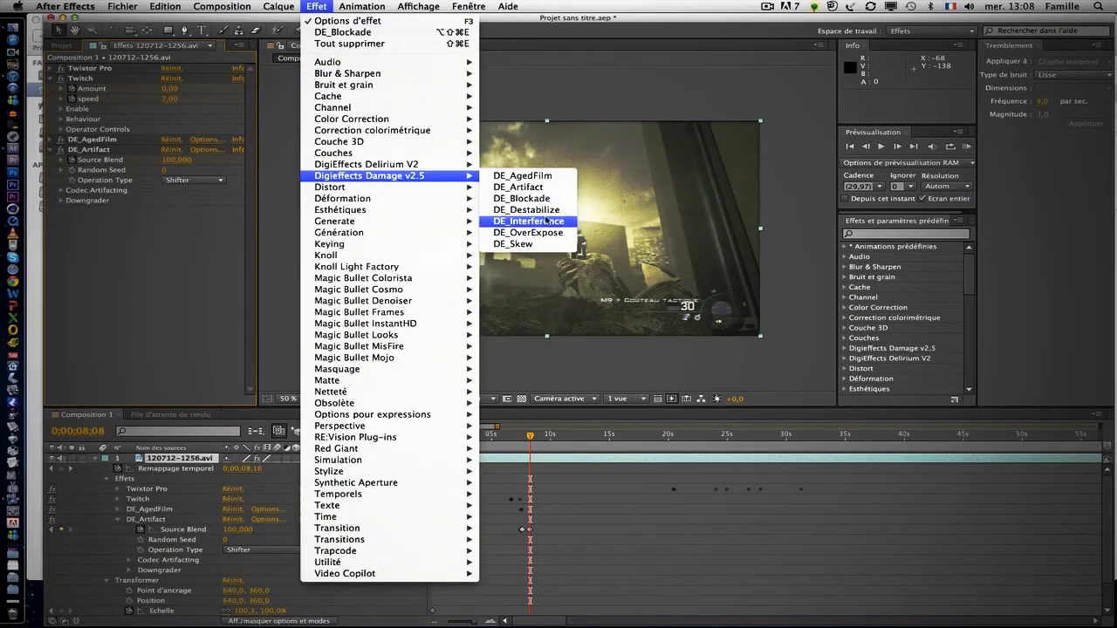
left_click(527, 209)
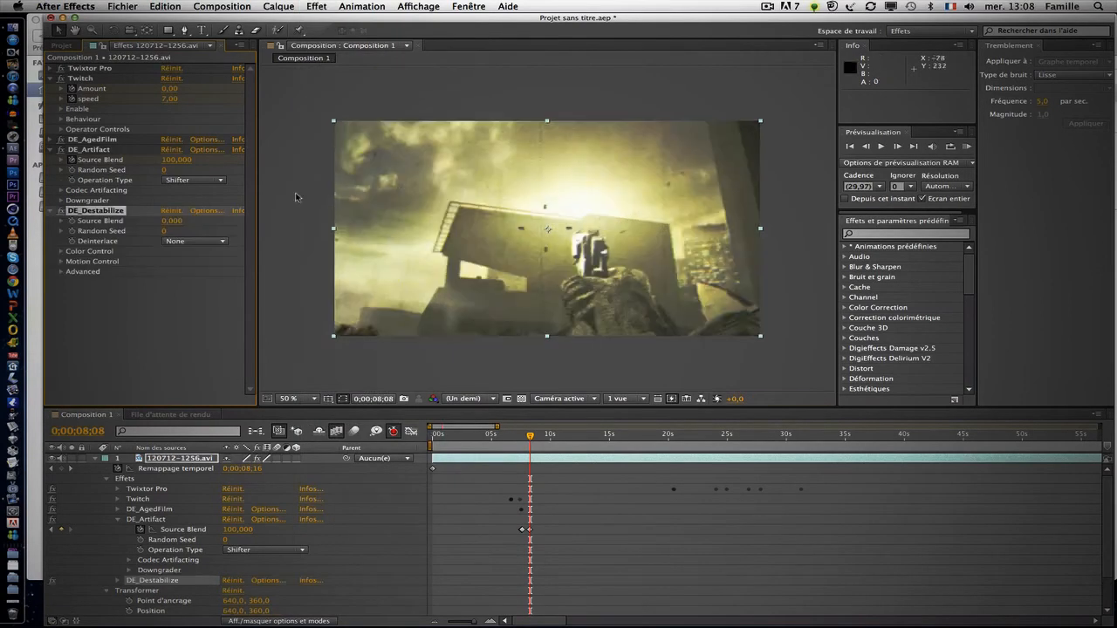
mouse_move(171, 221)
left_mouse_down()
mouse_move(238, 221)
mouse_move(166, 224)
left_mouse_up()
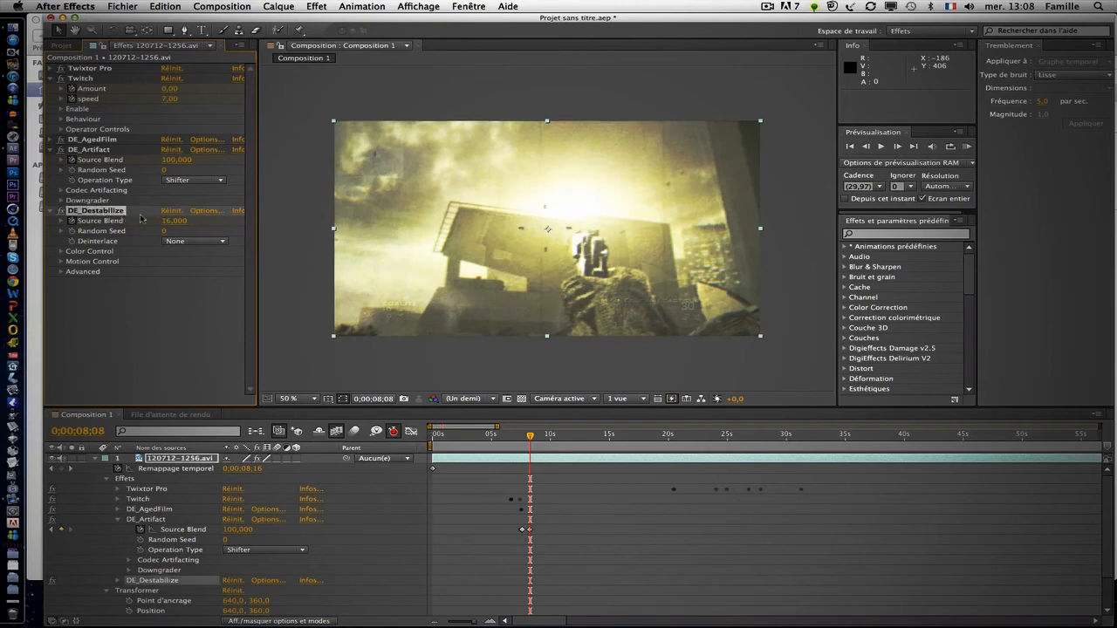
key("Delete")
Step: Apply the DE_Interference effect at 0;00;08;08, keyframe its Source Blend at 95, and expand it in the timeline with DE_Artifact collapsed
left_click(328, 7)
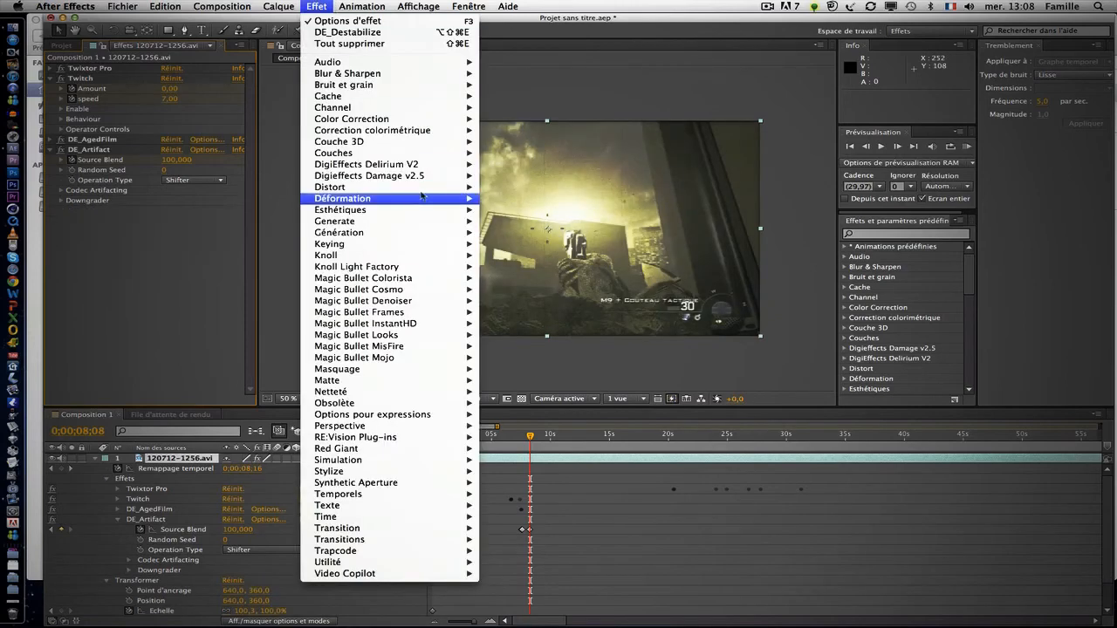
mouse_move(469, 180)
left_click(554, 221)
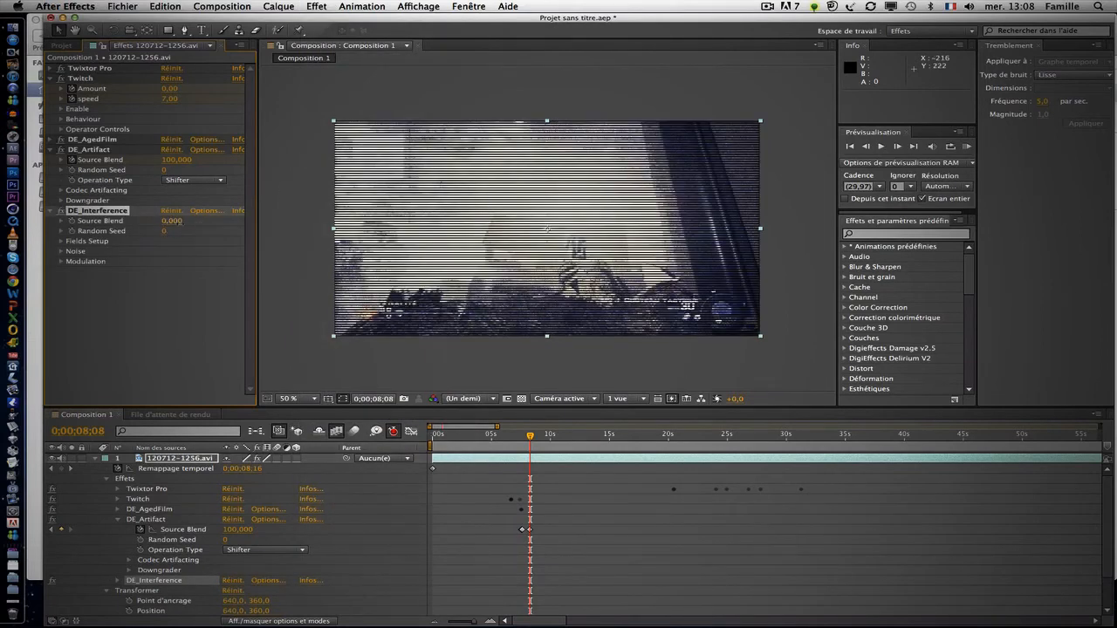
left_click_drag(172, 221, 212, 222)
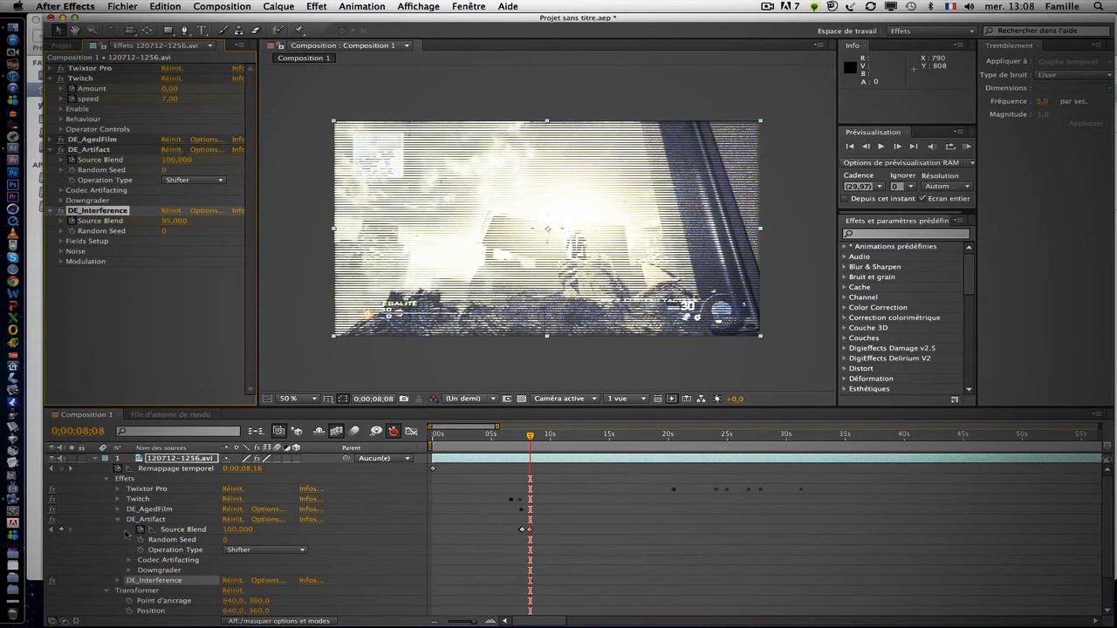
left_click(118, 519)
left_click(118, 530)
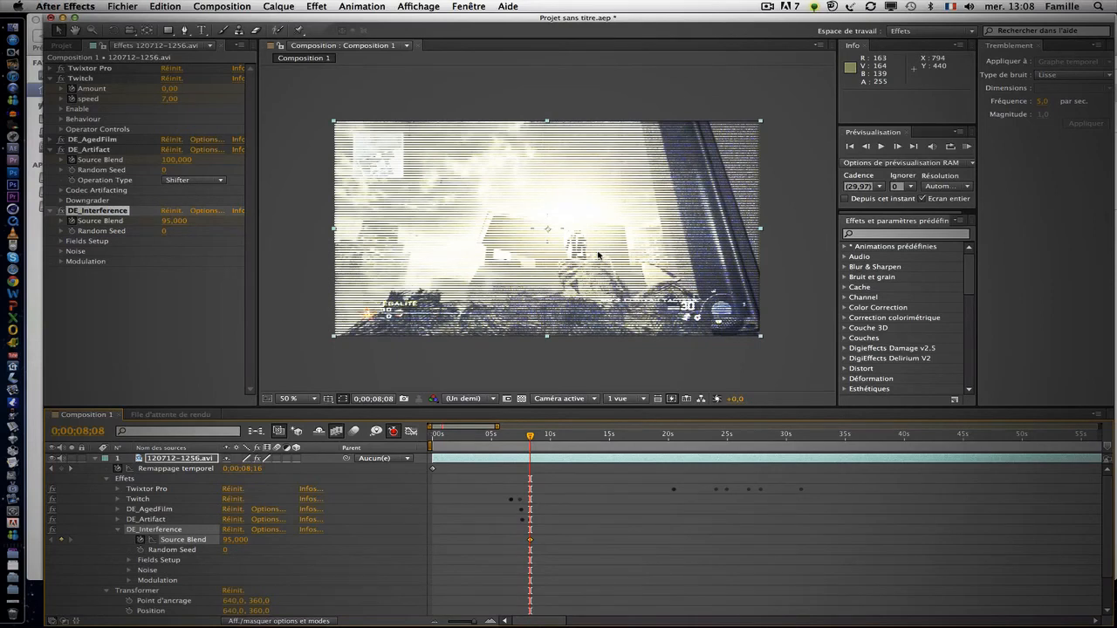
Step: Advance the playhead to 0;00;08;12 and set DE_Interference's Source Blend to 100
left_click(912, 146)
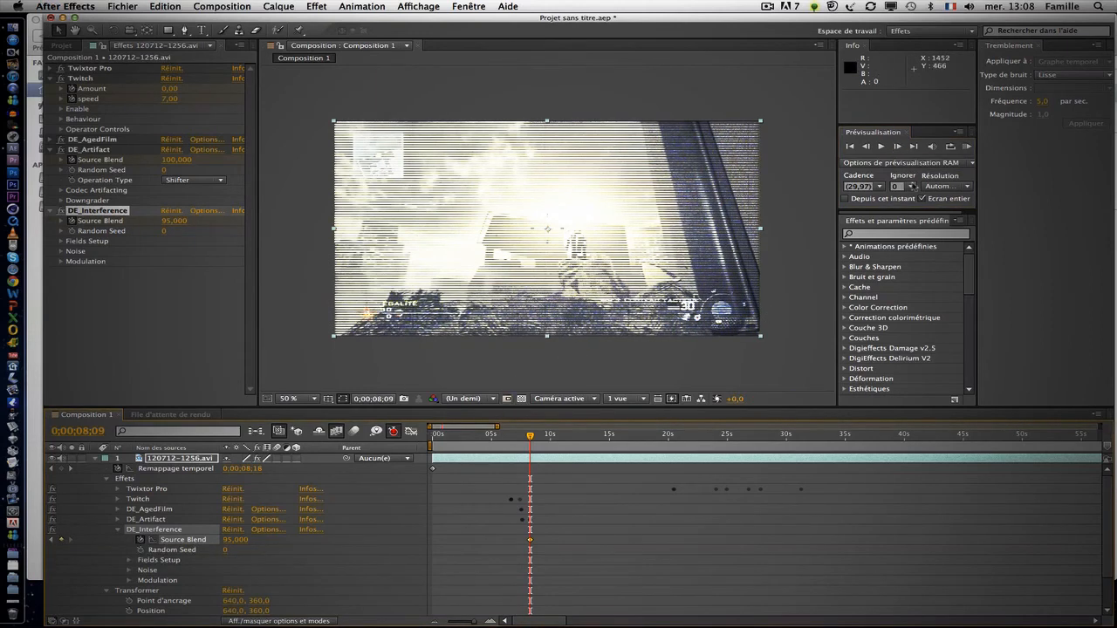
left_click(883, 147)
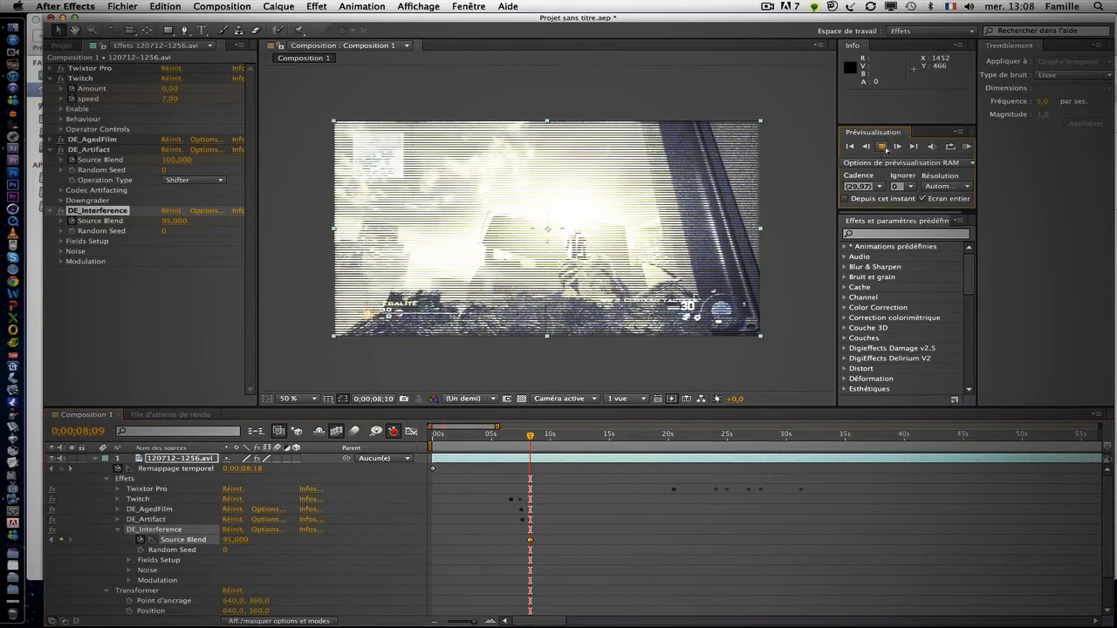
left_click(884, 146)
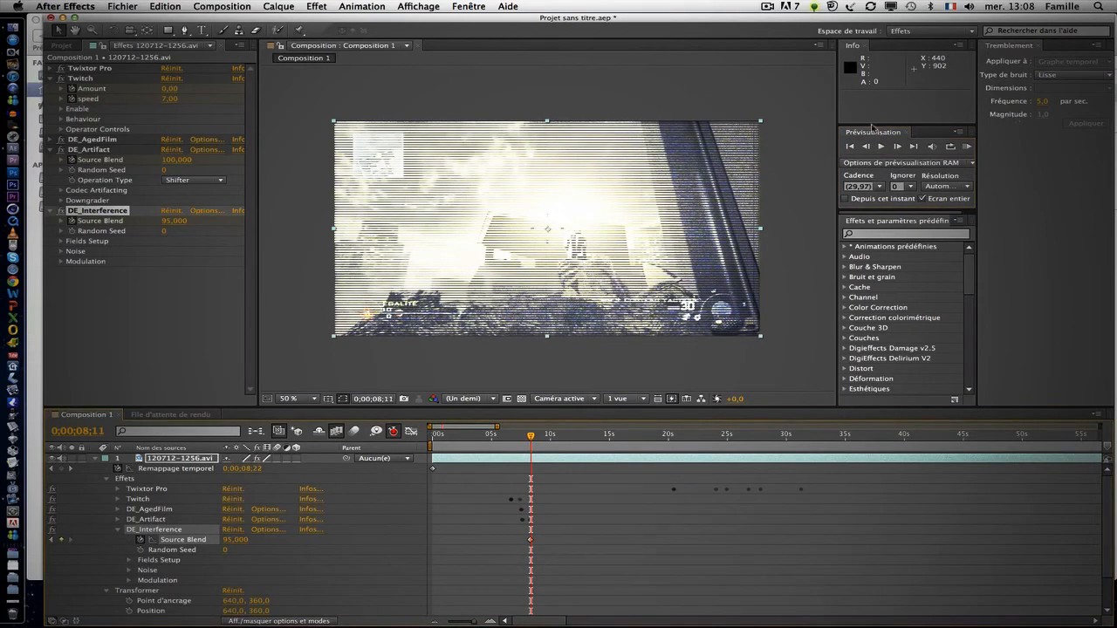
left_click(897, 146)
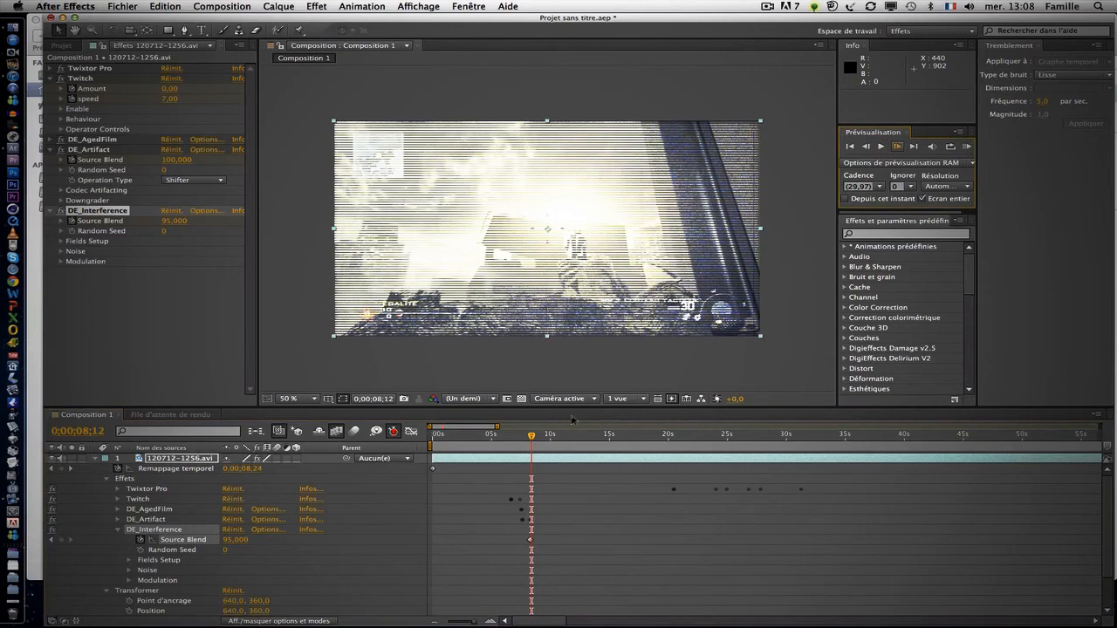
left_click(241, 540)
type("100")
key("Return")
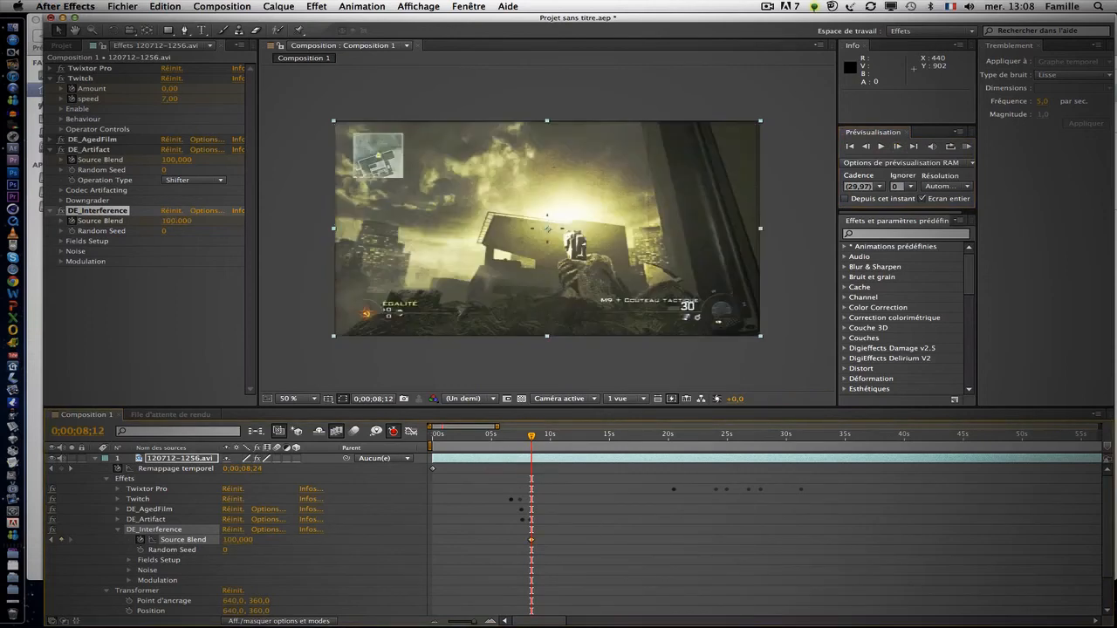
Step: Try the DE_OverExpose effect from Digieffects Damage v2.5 on the clip and delete it
left_click(323, 6)
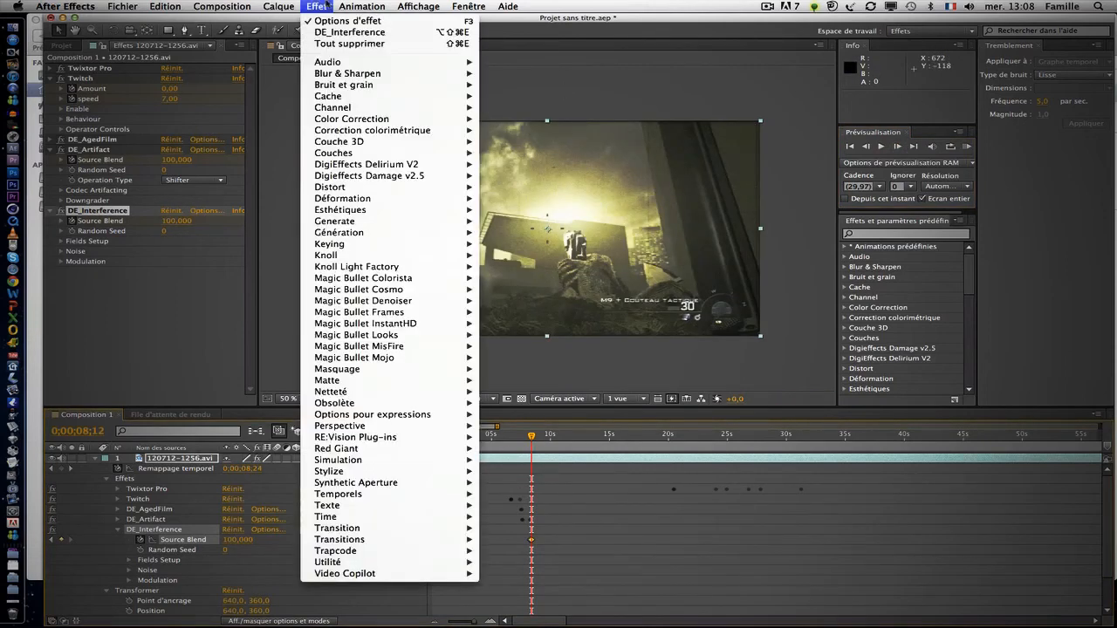
mouse_move(456, 177)
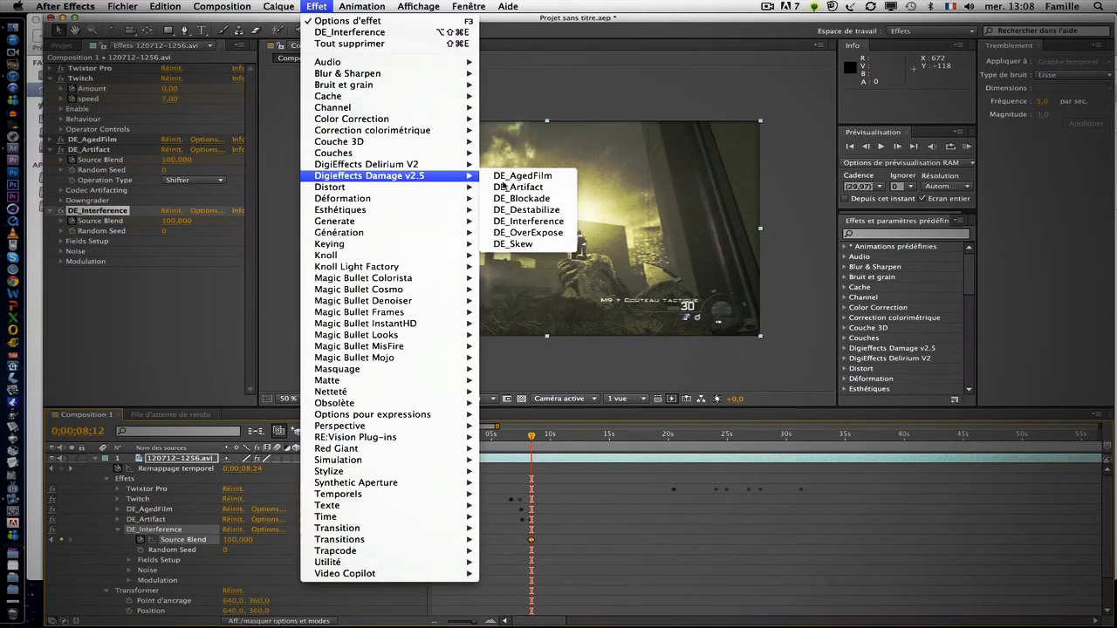
left_click(536, 233)
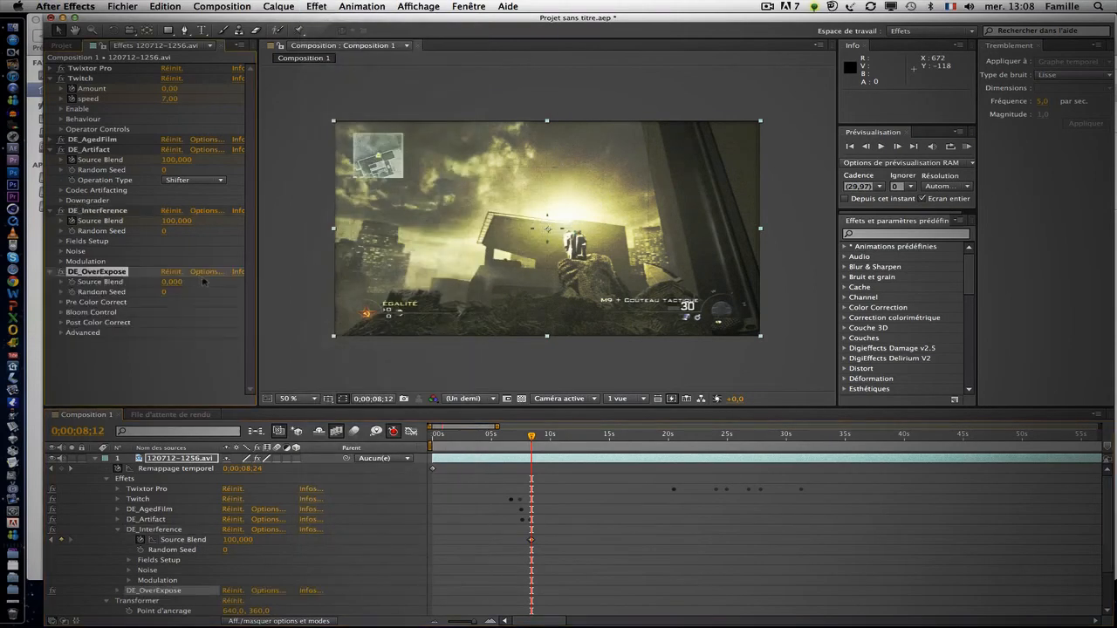
Step: Apply the Magic Bullet Looks effect to the clip, open its look editor, and fit the editor window on the screen
left_click(316, 6)
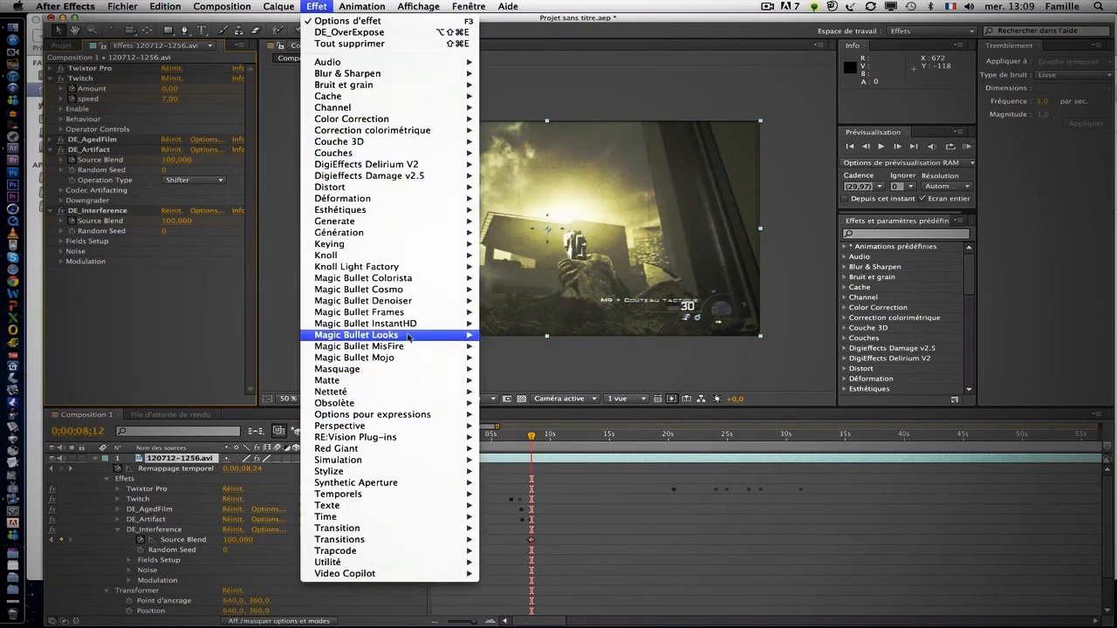
mouse_move(386, 573)
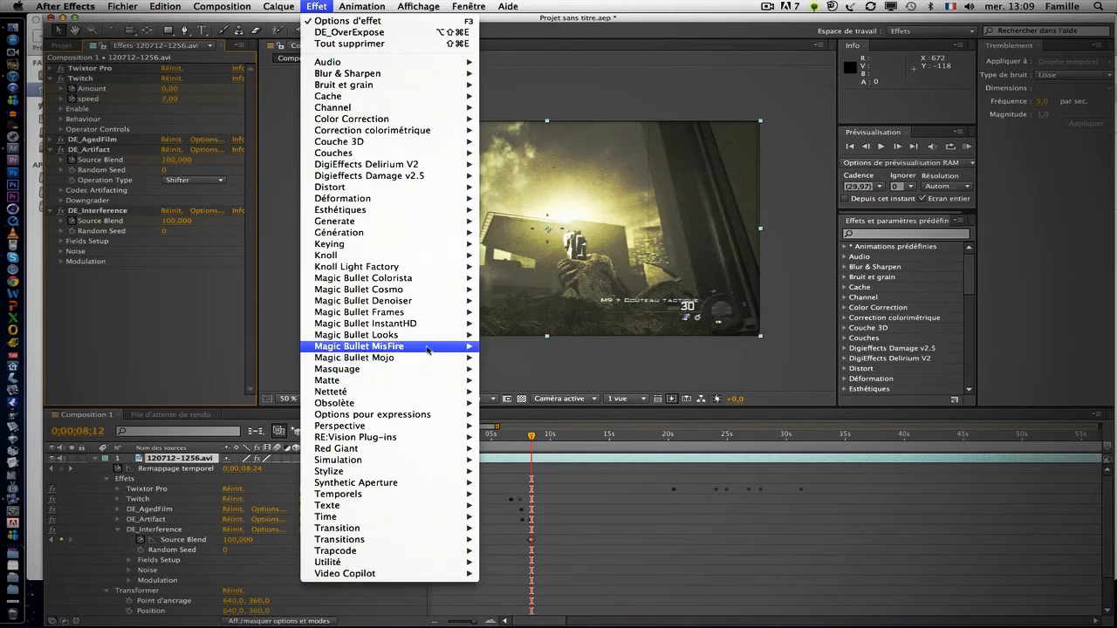
mouse_move(428, 335)
left_click(499, 337)
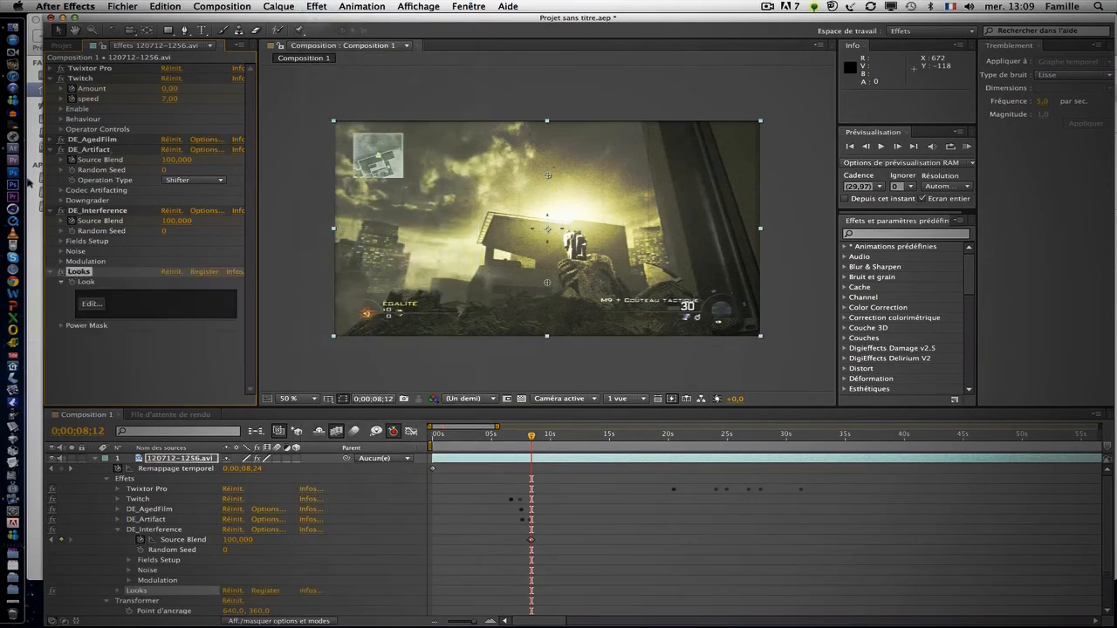
left_click(90, 304)
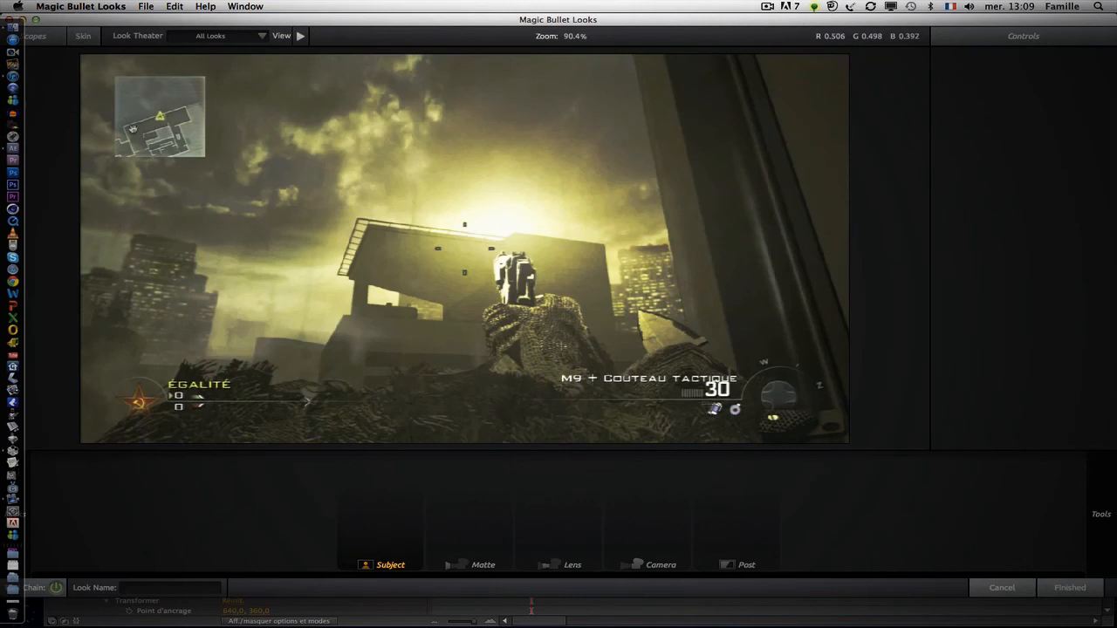
left_click_drag(1114, 593, 1057, 620)
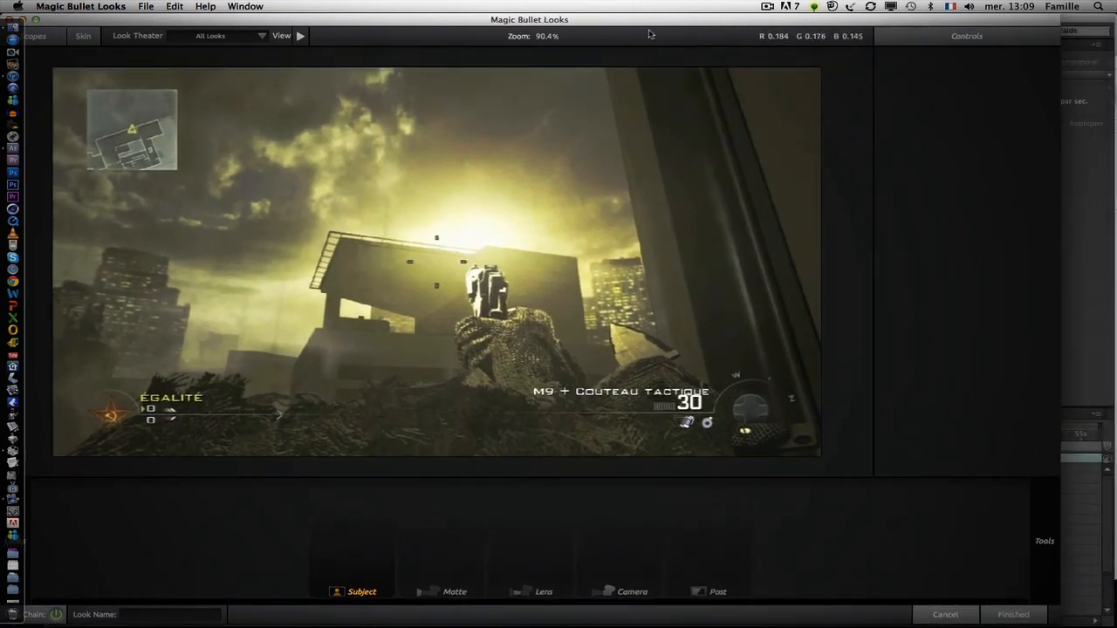
left_click_drag(653, 21, 706, 21)
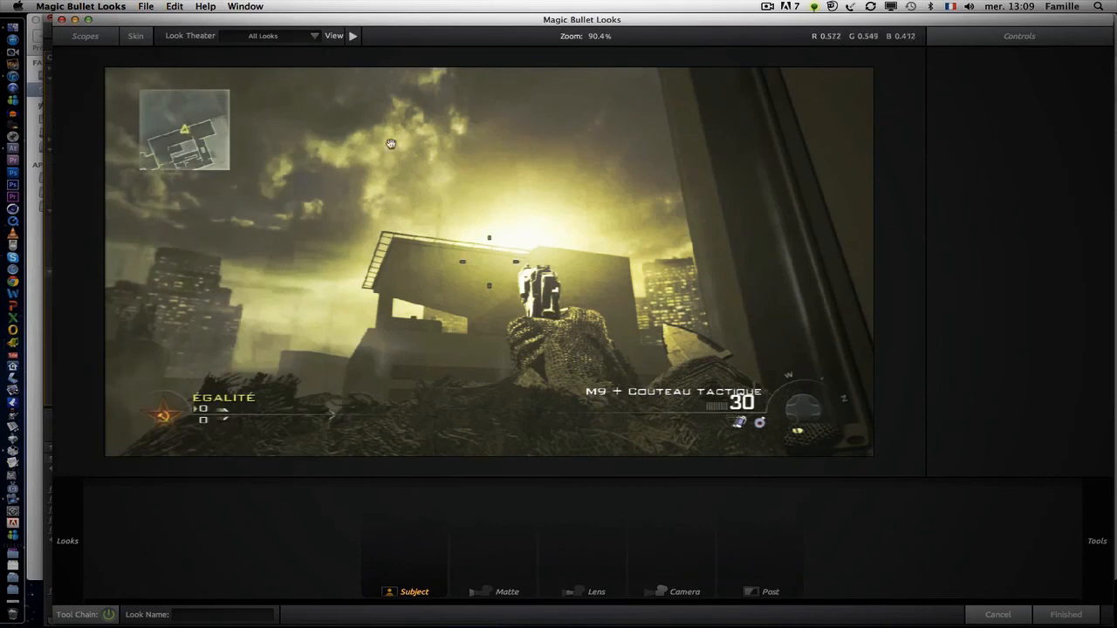
Step: Try the Basic Cool look from the Basic presets on the clip
mouse_move(61, 157)
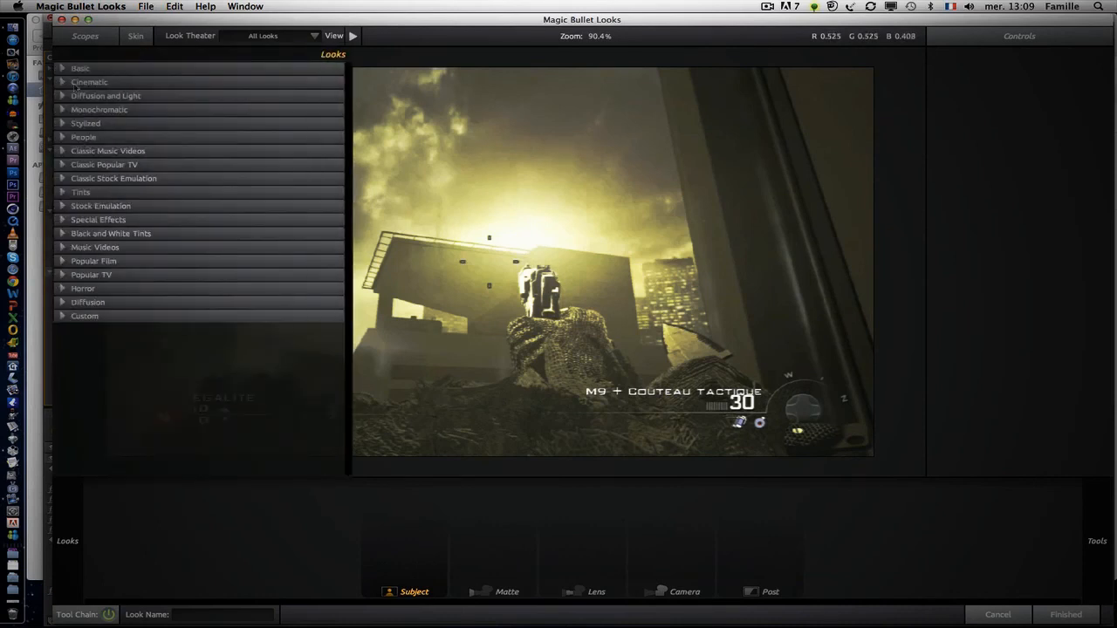
left_click(63, 68)
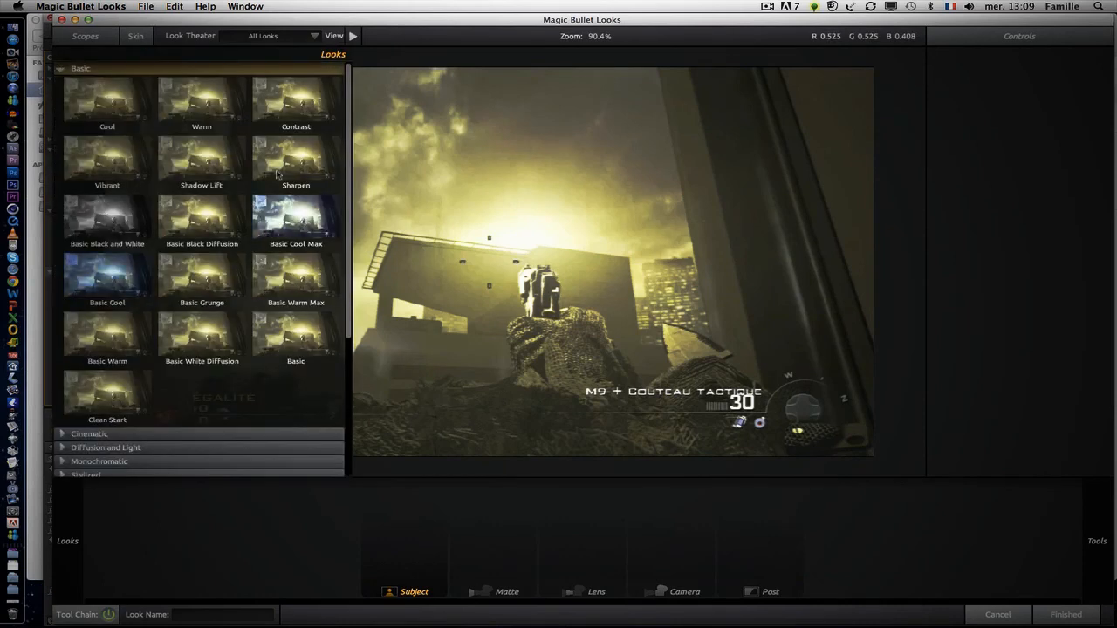
left_click(109, 293)
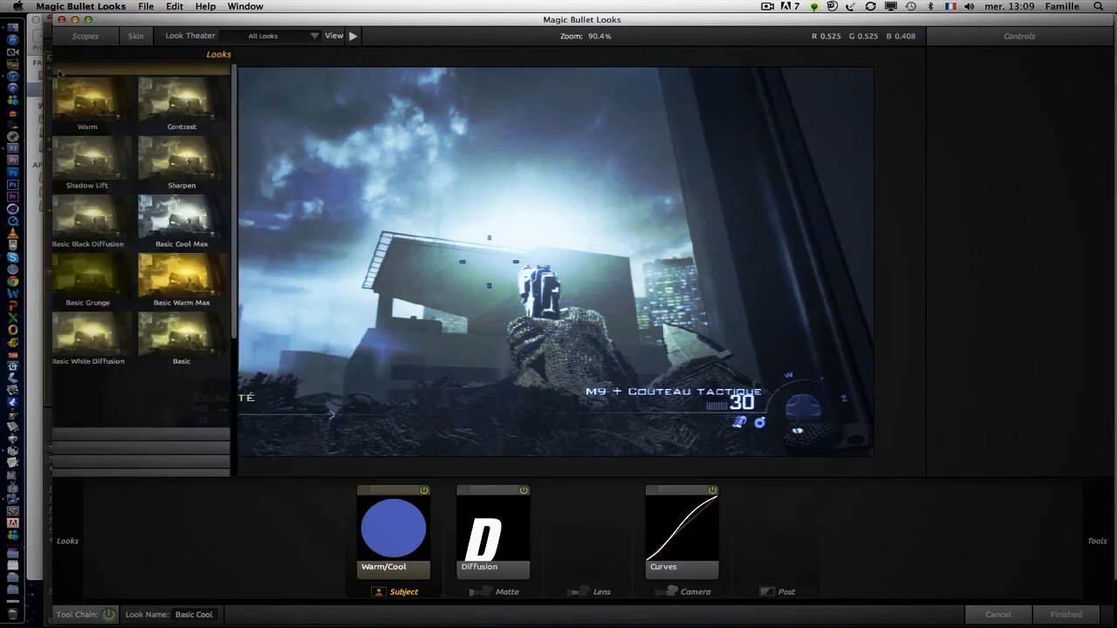
Step: Choose the Halogen look from the Diffusion and Light presets, view the Camera tools, and accept the look for the clip
left_click(61, 68)
left_click(63, 96)
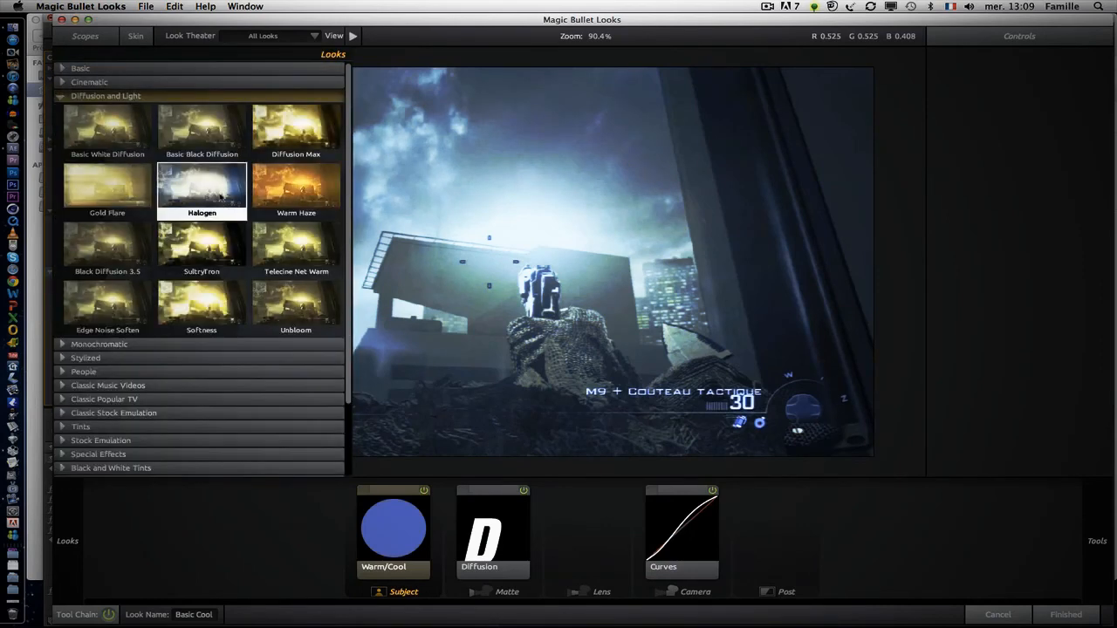
left_click(220, 199)
mouse_move(1063, 220)
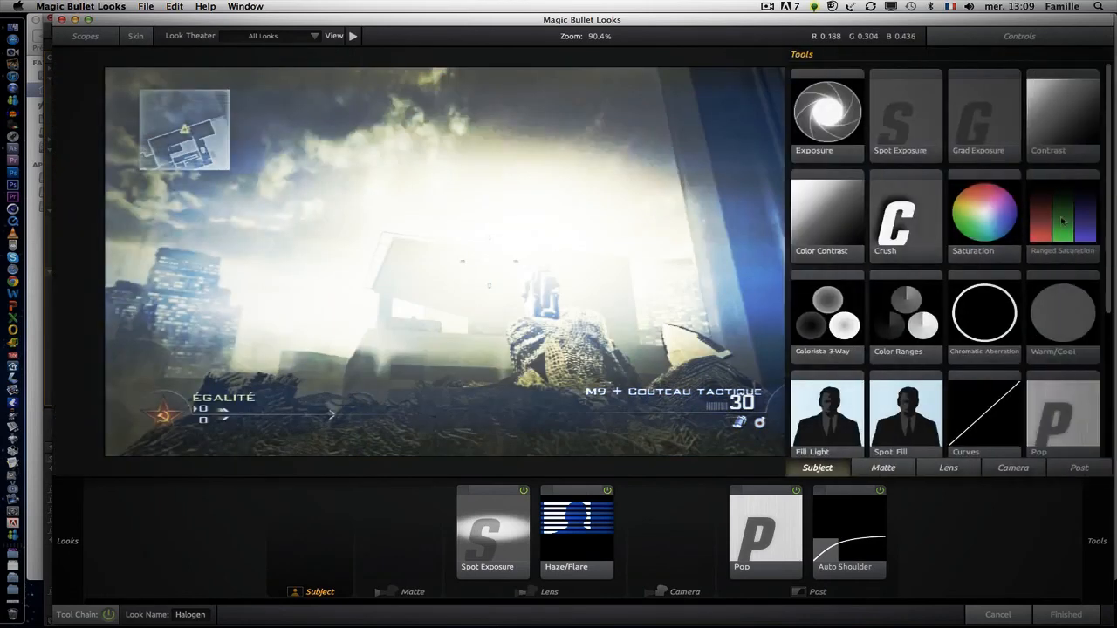
left_click(1012, 469)
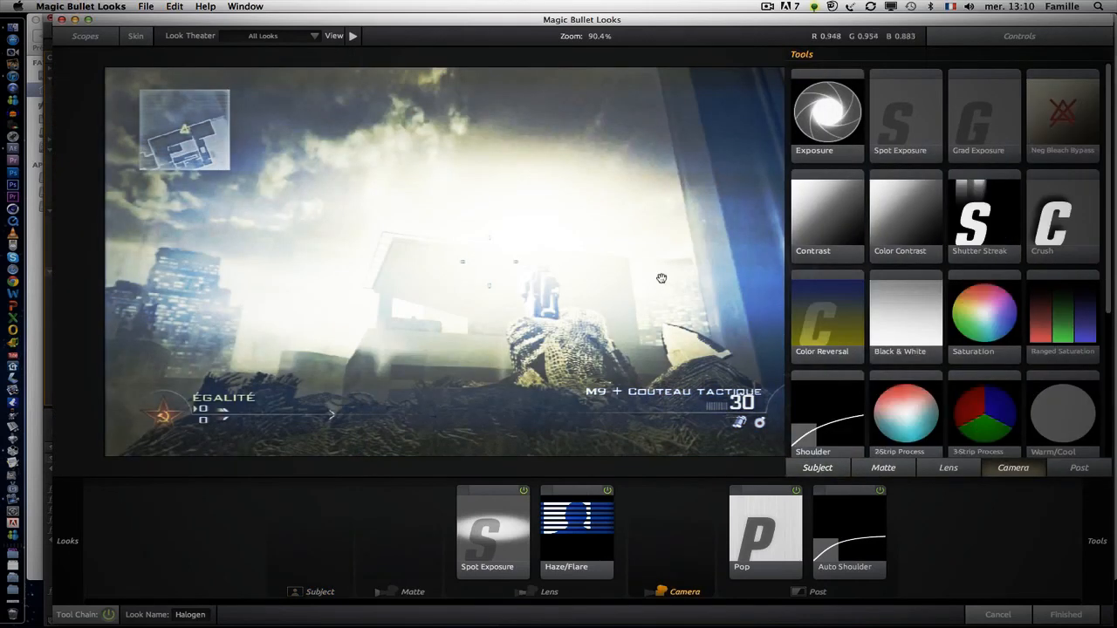
left_click(1063, 611)
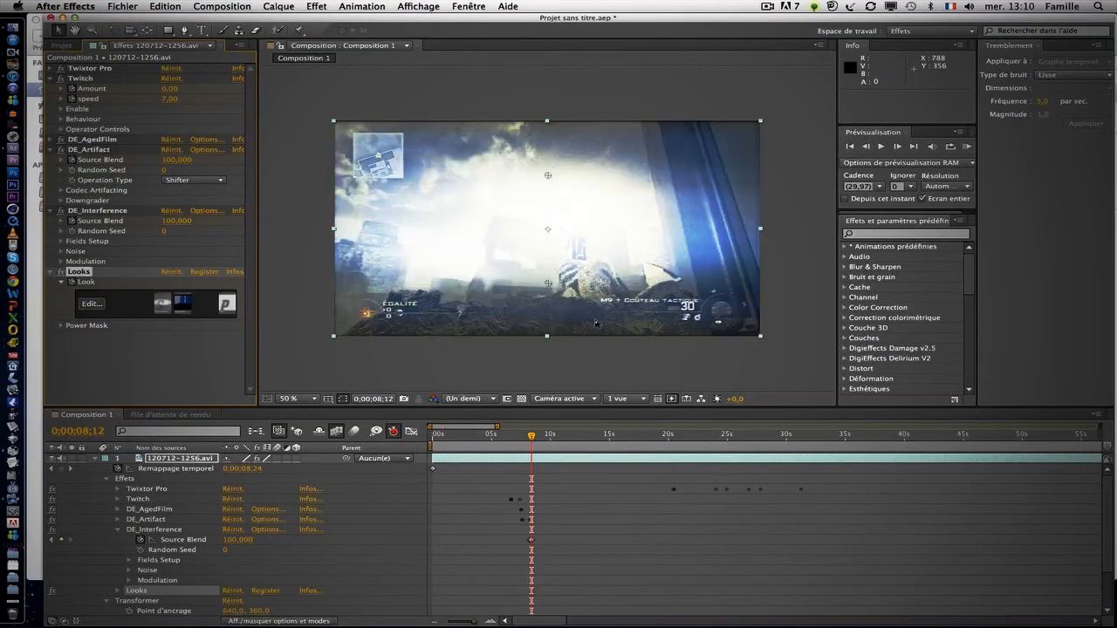
left_click(316, 5)
left_click(572, 36)
left_click(315, 5)
left_click(700, 4)
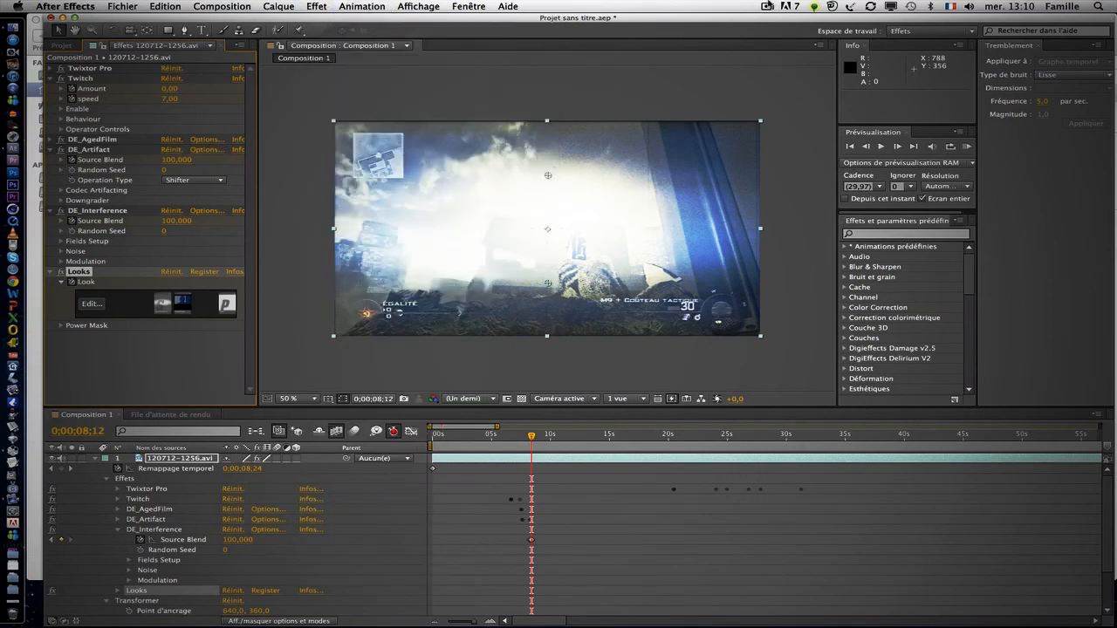